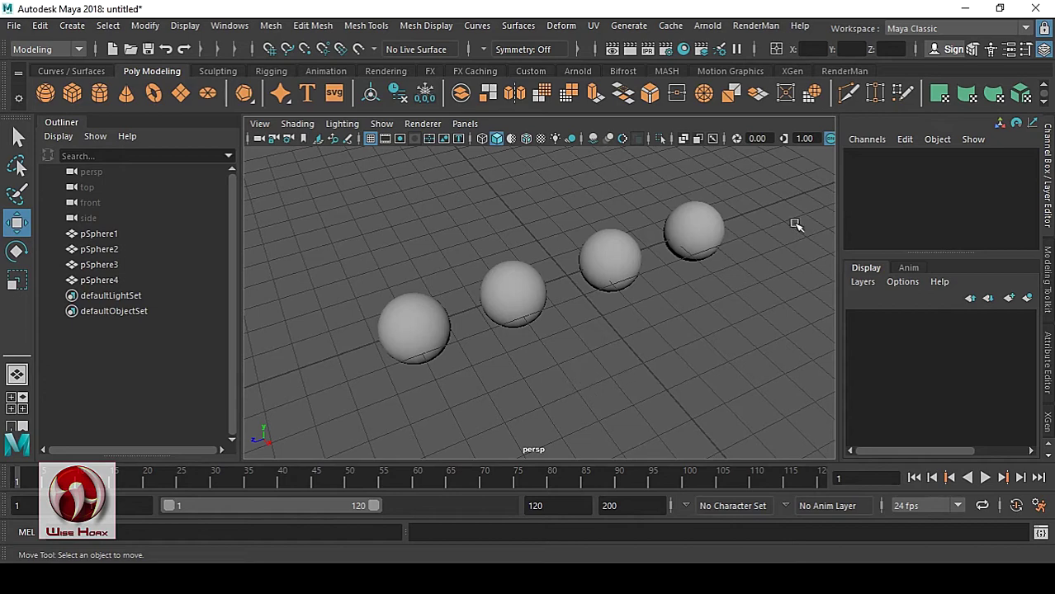
Assign a separate PxrSurface material from the RenderMan shelf to each of the four spheres, then deselect
{"action": "left_click", "coordinate": [845, 72]}
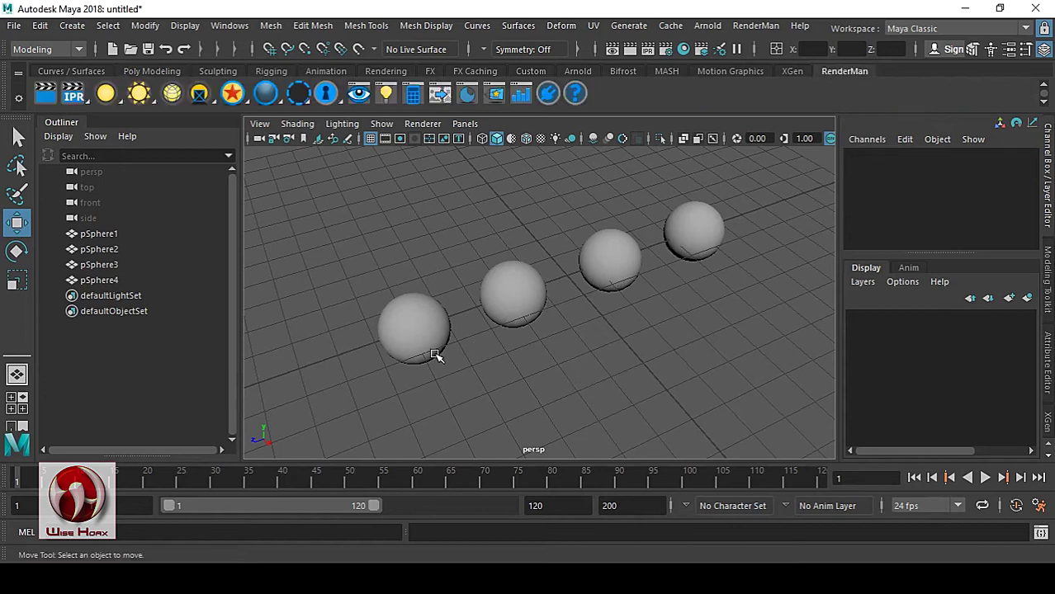
{"action": "left_click", "coordinate": [408, 324]}
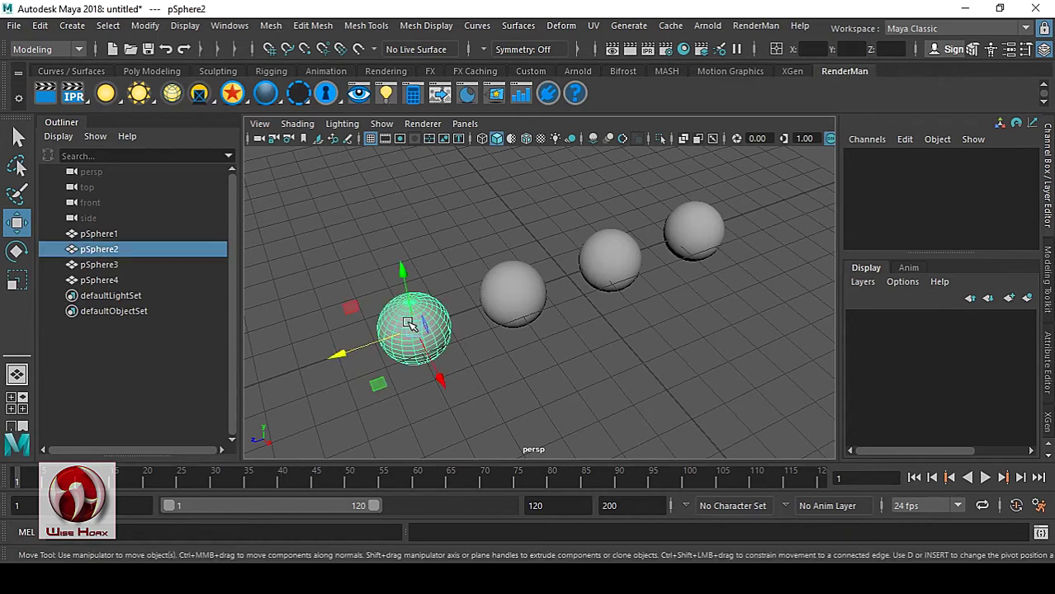
{"action": "left_click", "coordinate": [232, 93]}
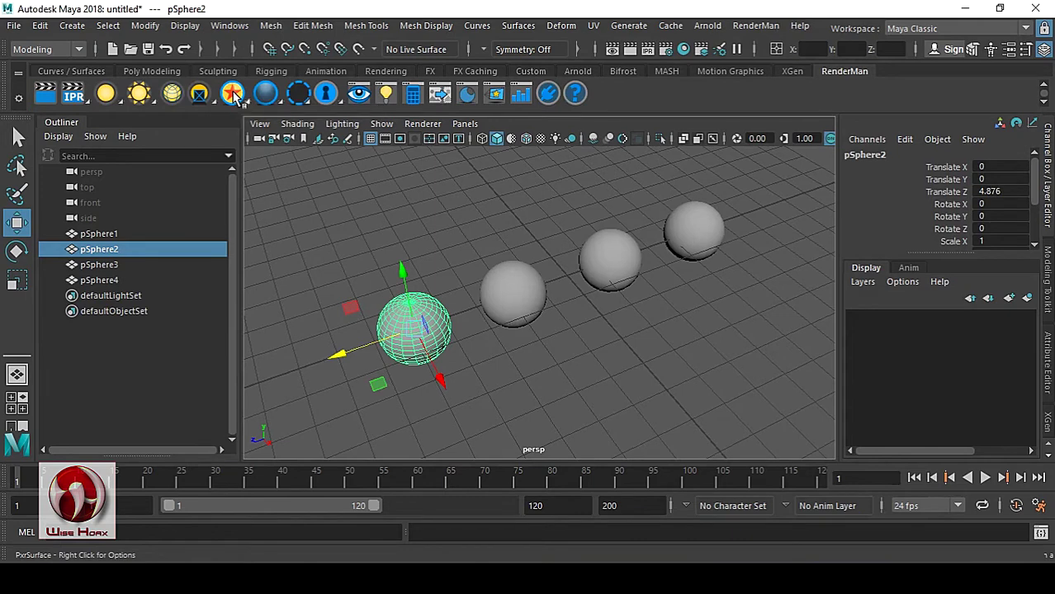
{"action": "left_click", "coordinate": [490, 287]}
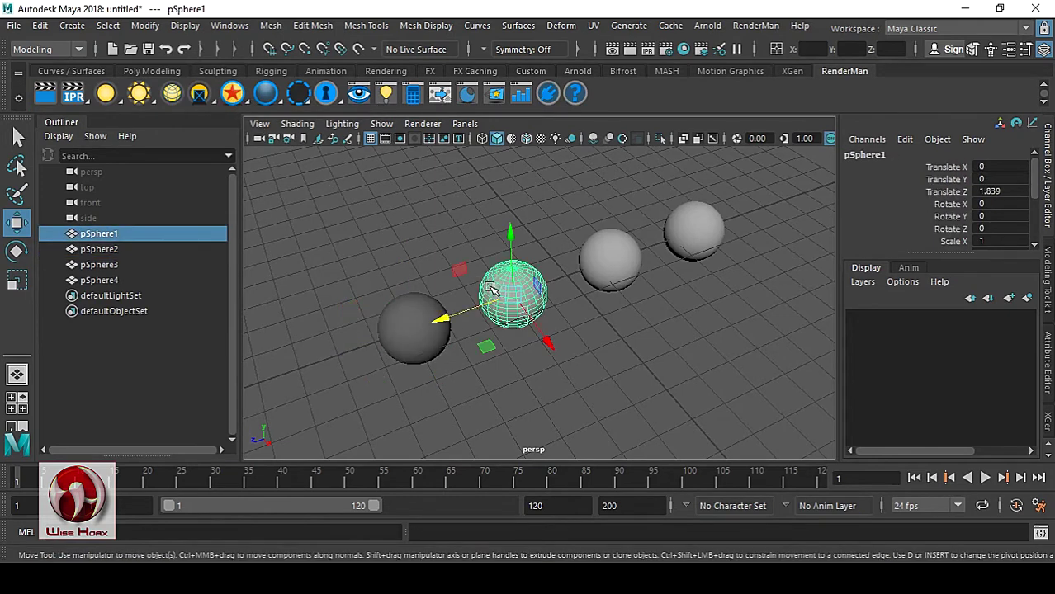
{"action": "left_click", "coordinate": [232, 94]}
{"action": "left_click", "coordinate": [596, 256]}
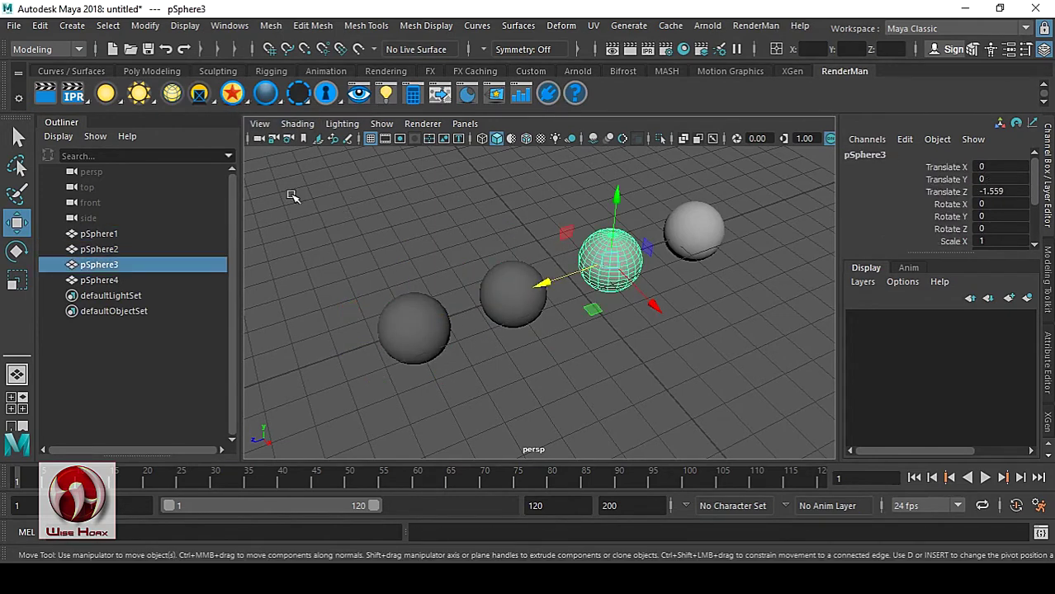
{"action": "left_click", "coordinate": [232, 93]}
{"action": "left_click", "coordinate": [677, 248]}
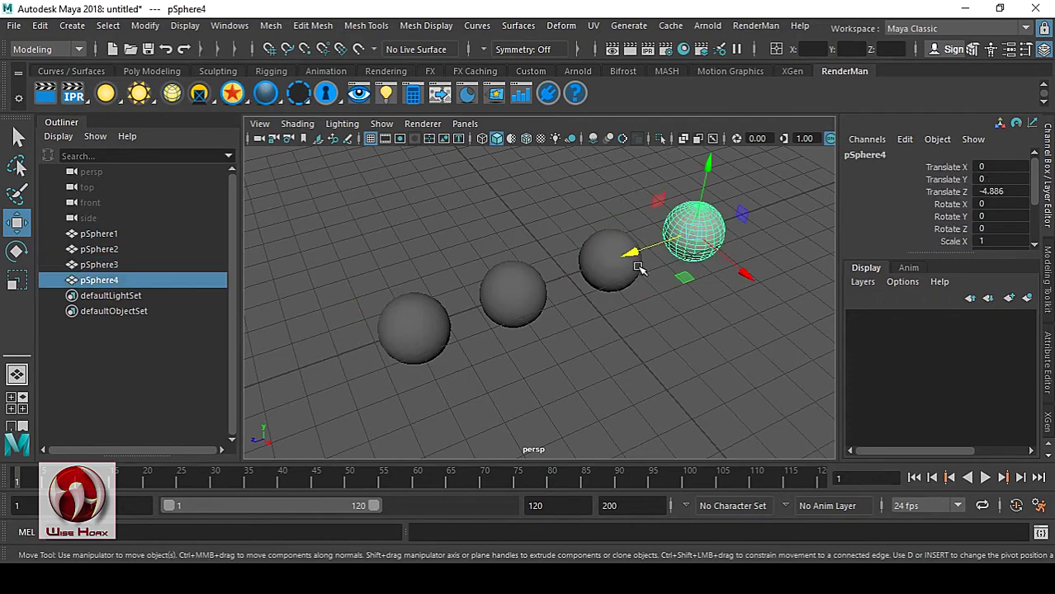
{"action": "left_click", "coordinate": [232, 94]}
{"action": "left_click", "coordinate": [364, 215]}
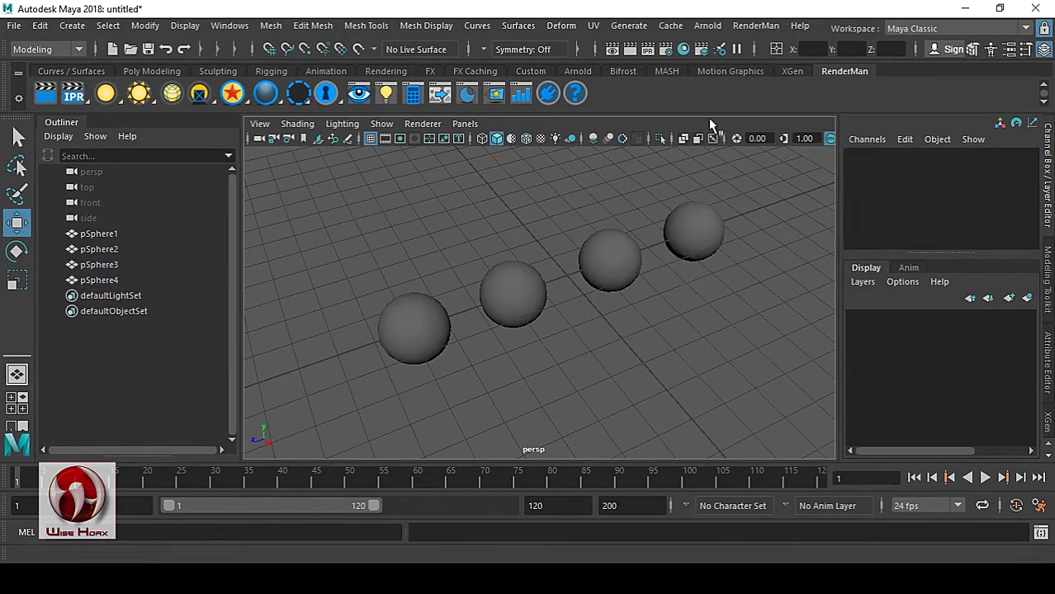
Render the perspective view with RenderMan, then close the it viewer, discarding the session
{"action": "left_click", "coordinate": [753, 26]}
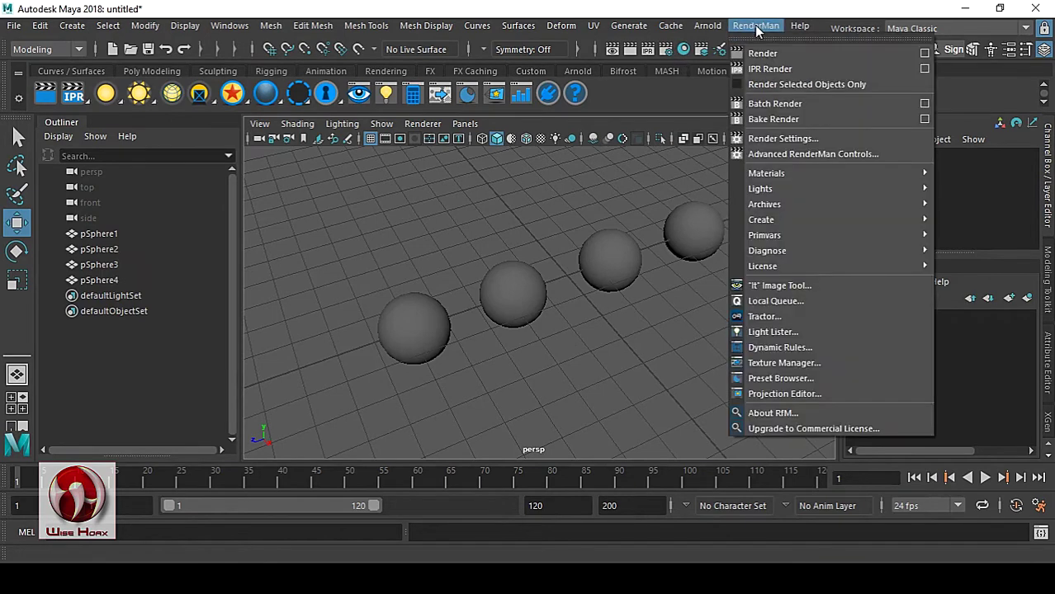
{"action": "left_click", "coordinate": [768, 52]}
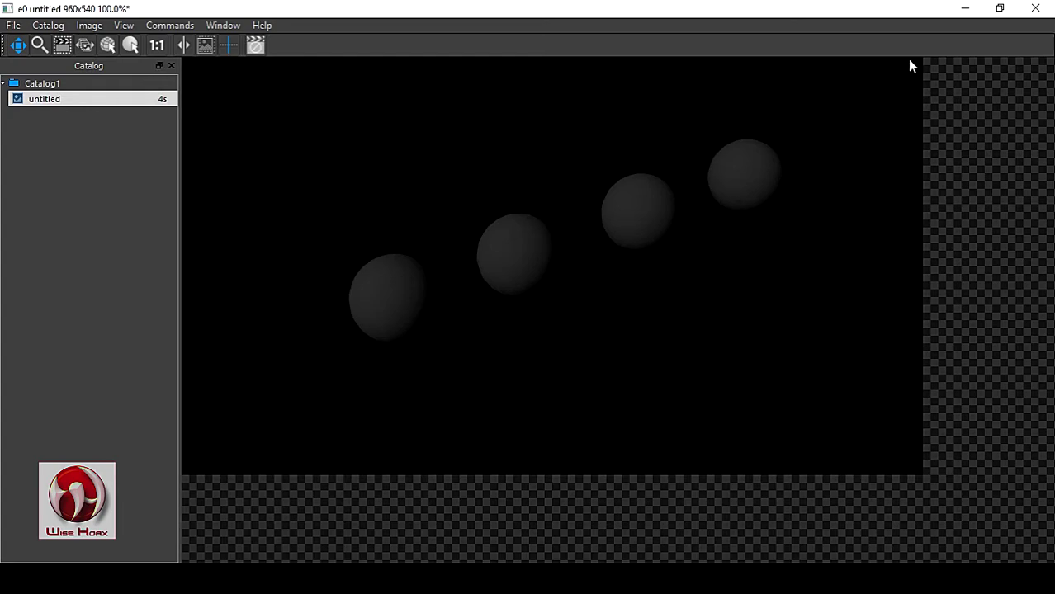
{"action": "left_click", "coordinate": [1036, 7]}
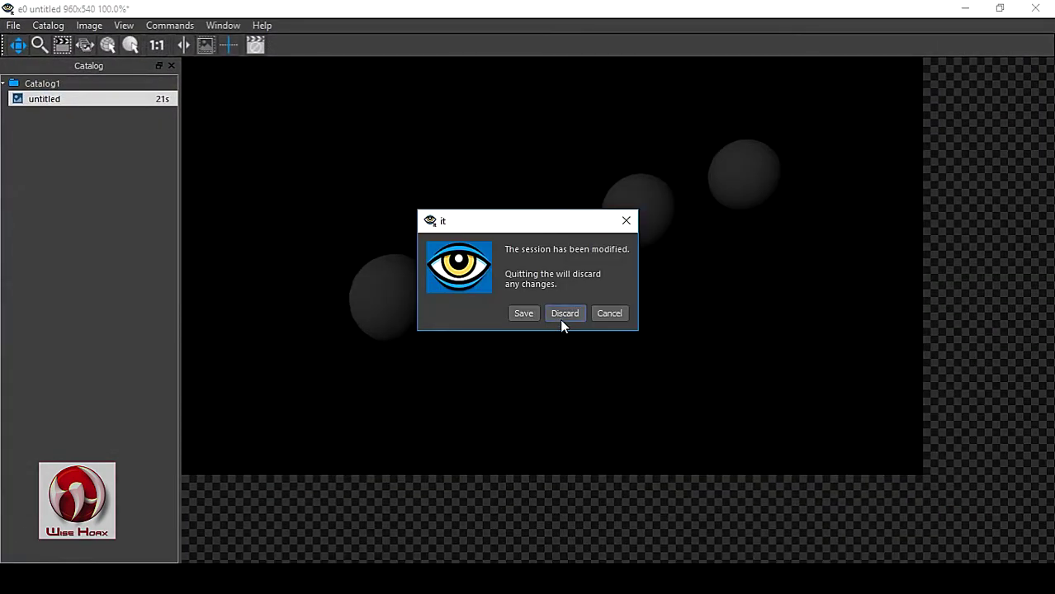
{"action": "left_click", "coordinate": [562, 319]}
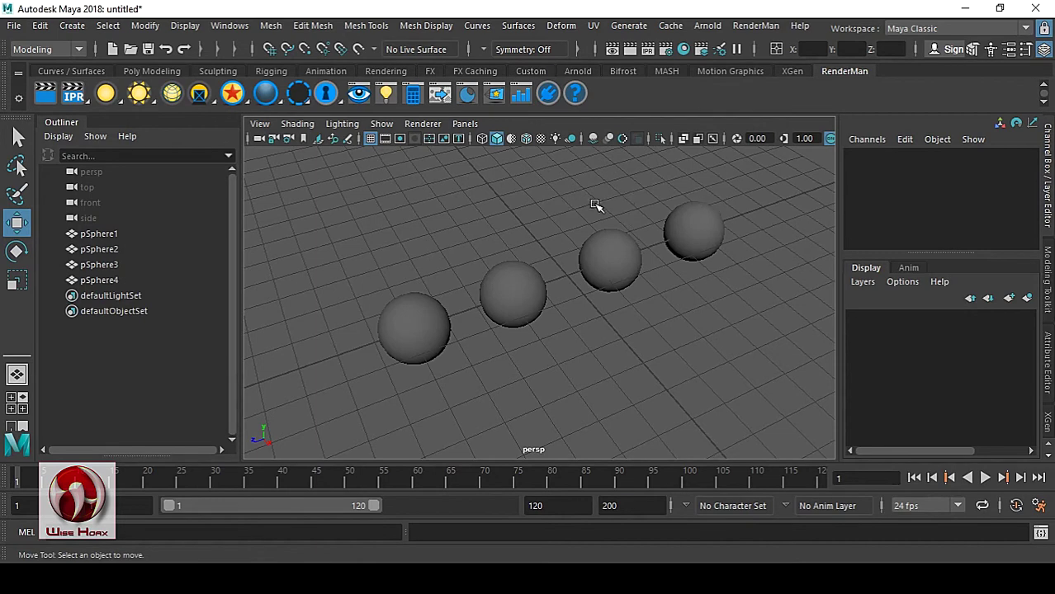
Select pSphere2 and open RenderMan Manage Attributes for its PxrSurface1 material
{"action": "left_click", "coordinate": [426, 321]}
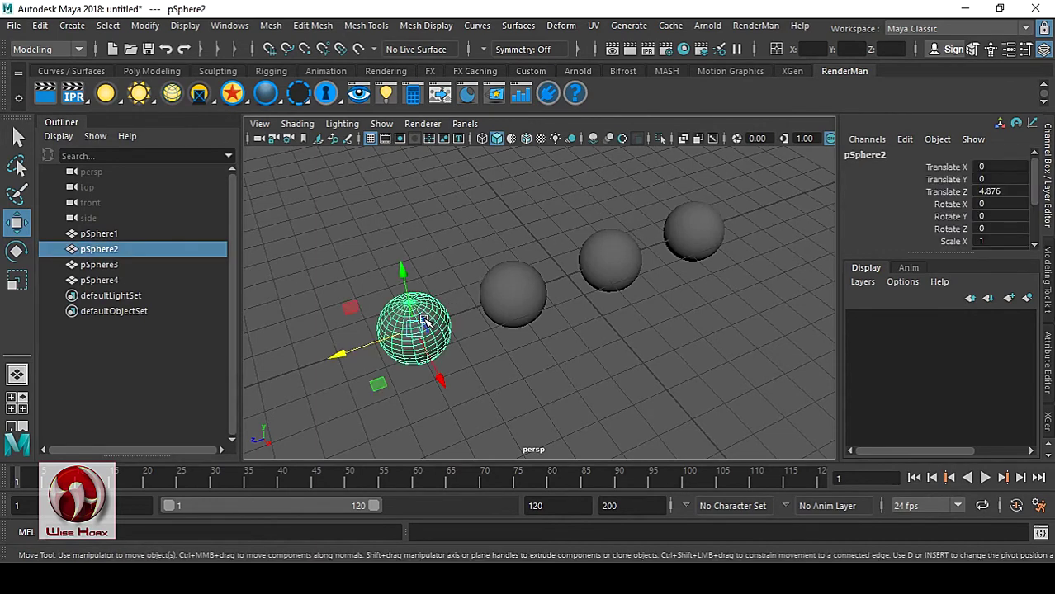
{"action": "left_click", "coordinate": [1049, 357]}
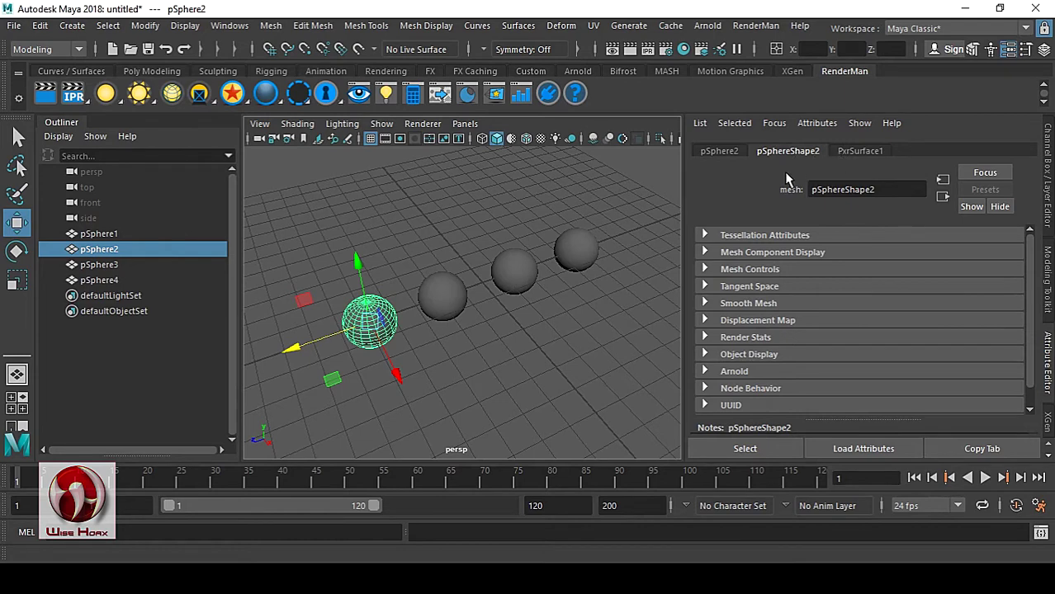
{"action": "left_click", "coordinate": [860, 154]}
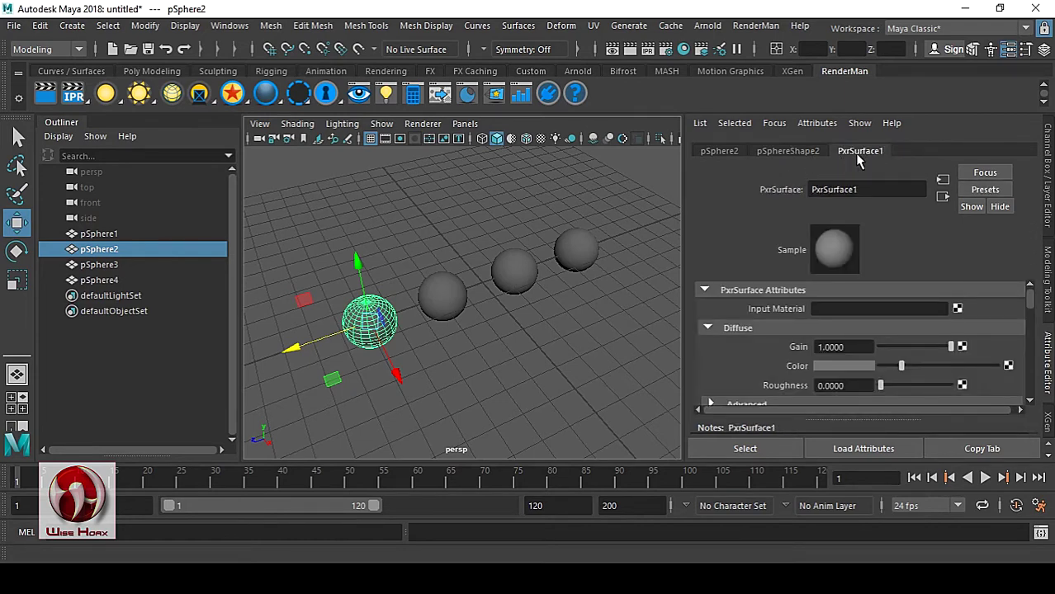
{"action": "left_click", "coordinate": [815, 124]}
{"action": "mouse_move", "coordinate": [835, 189]}
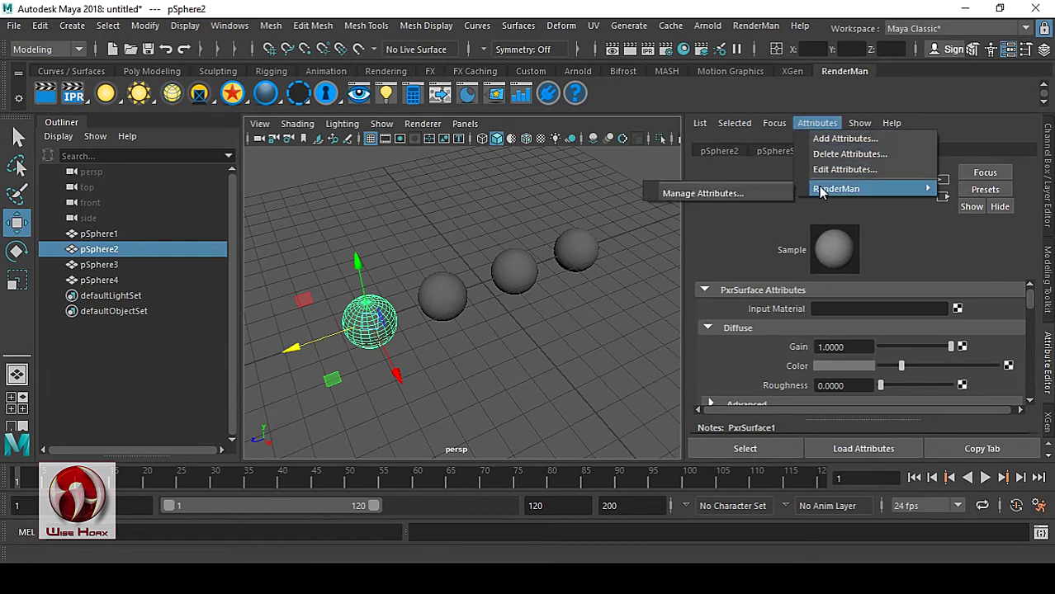
{"action": "left_click", "coordinate": [751, 193]}
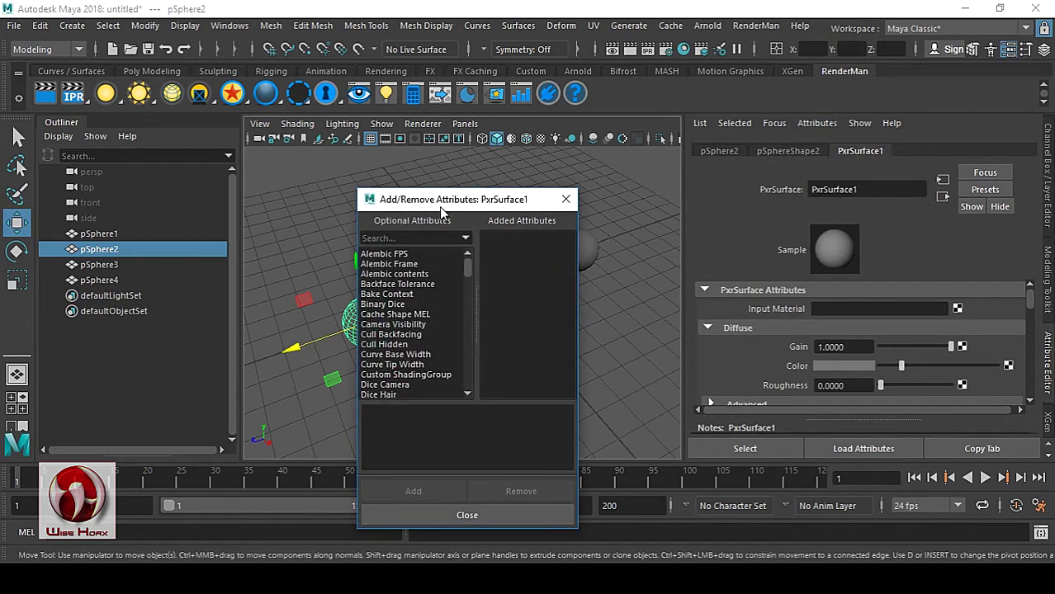
Search 'matt', add Matte ID 0 to PxrSurface1, expand its RenderMan section and close the dialog
{"action": "left_click_drag", "start_coordinate": [442, 211], "coordinate": [518, 166]}
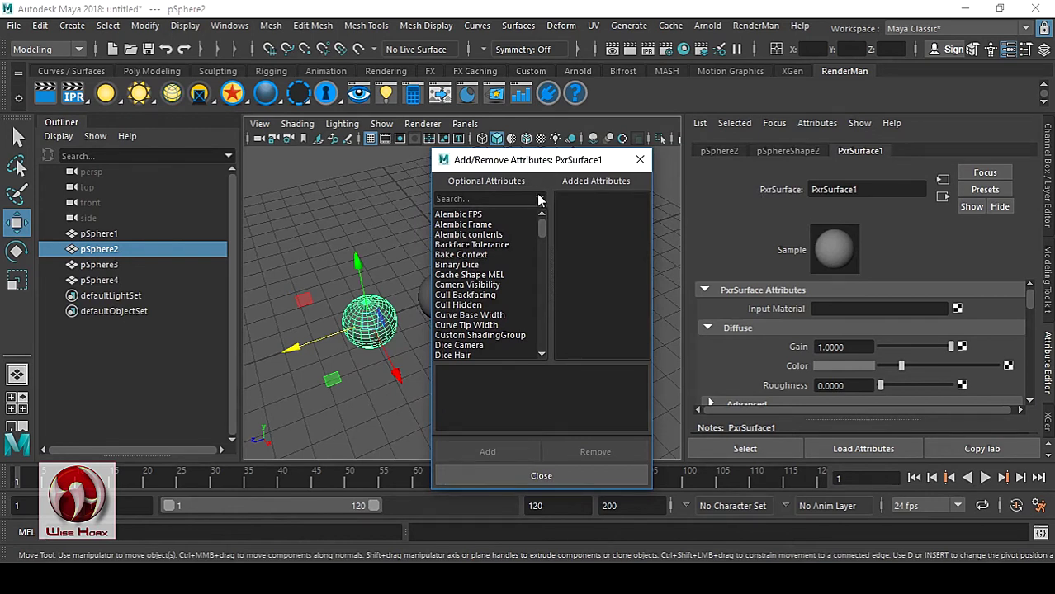
{"action": "left_click", "coordinate": [478, 199]}
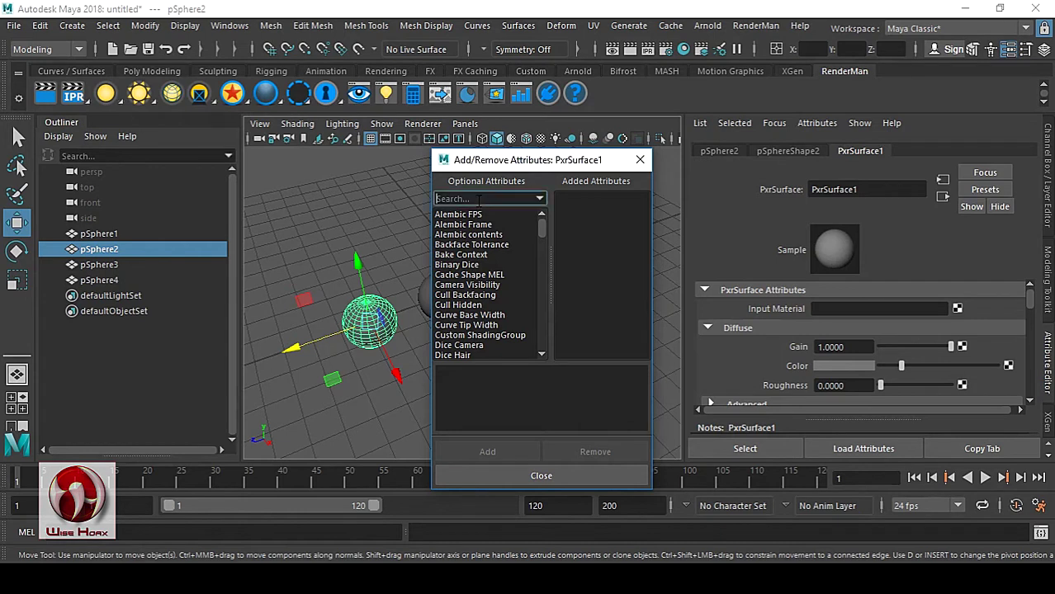
{"action": "type", "text": "matt"}
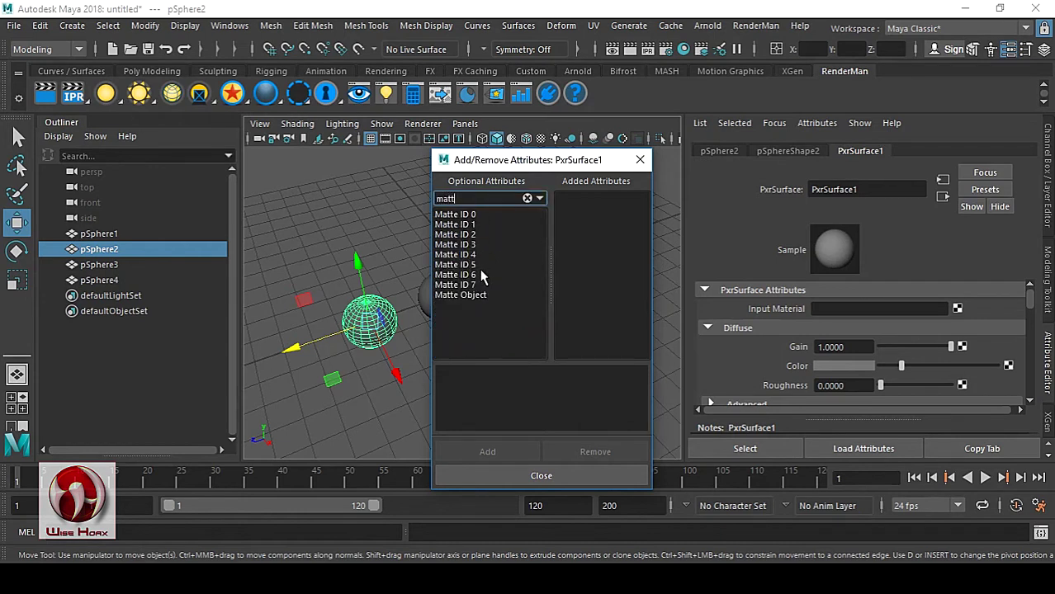
{"action": "left_click", "coordinate": [470, 214]}
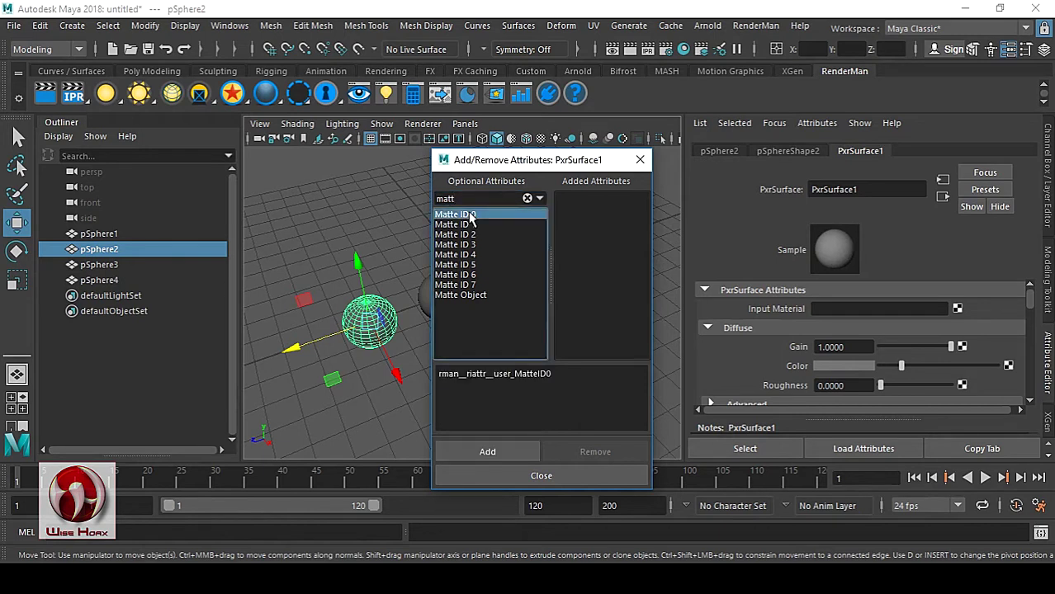
{"action": "left_click", "coordinate": [488, 451]}
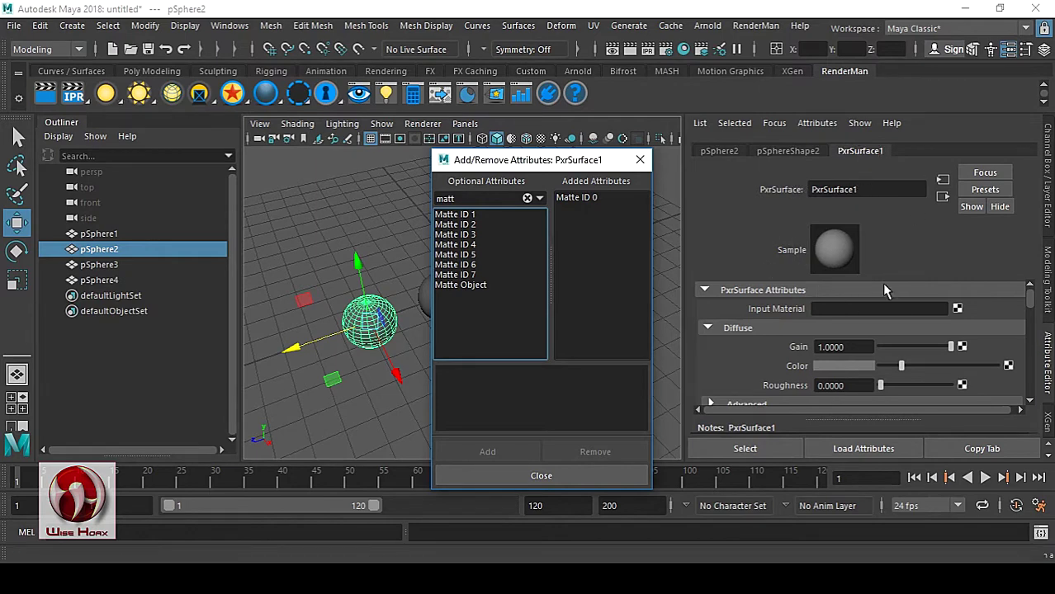
{"action": "left_click_drag", "start_coordinate": [1031, 302], "coordinate": [1029, 384]}
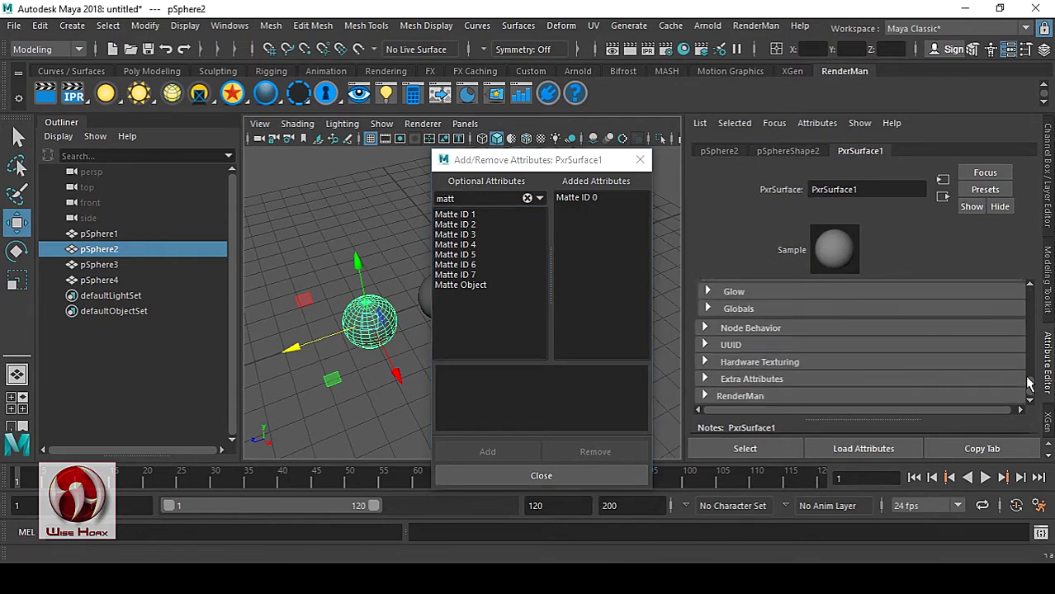
{"action": "left_click", "coordinate": [705, 396]}
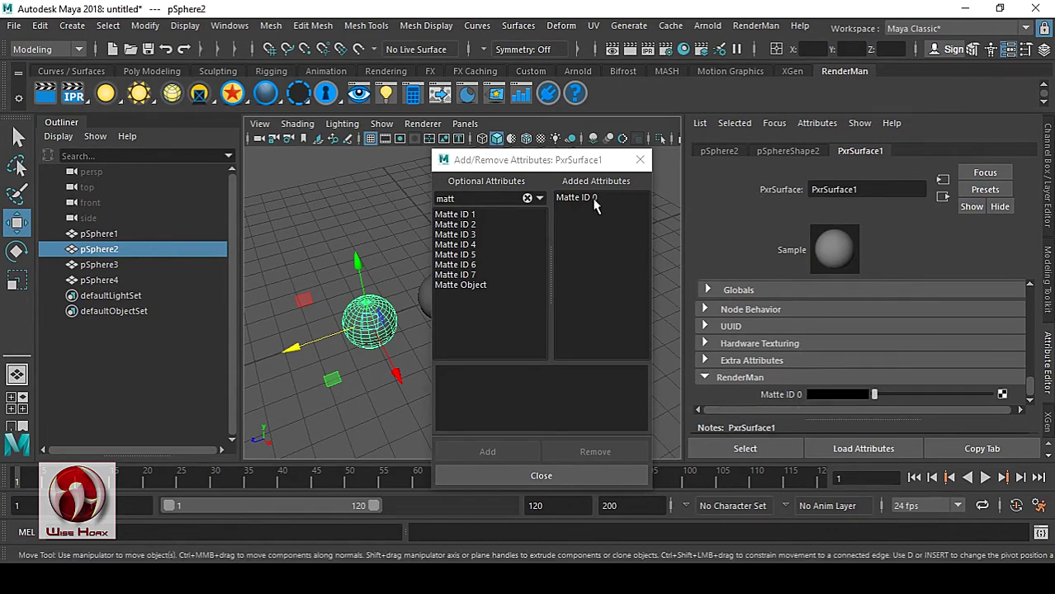
{"action": "left_click", "coordinate": [640, 159]}
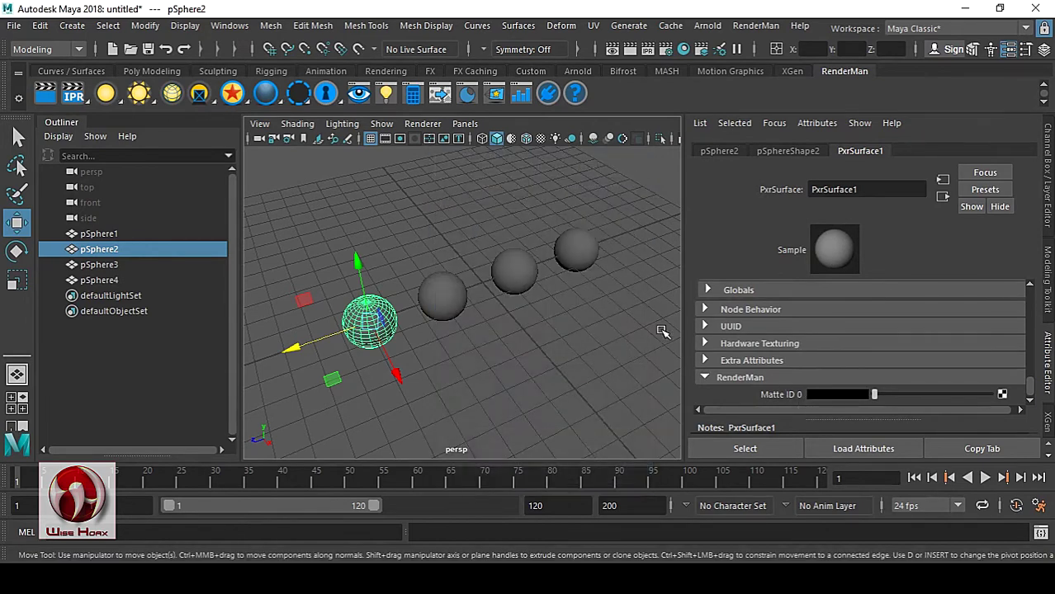
Set PxrSurface1's Matte ID 0 colour to pure red (H 360, S 1, V 1)
{"action": "left_click", "coordinate": [843, 398]}
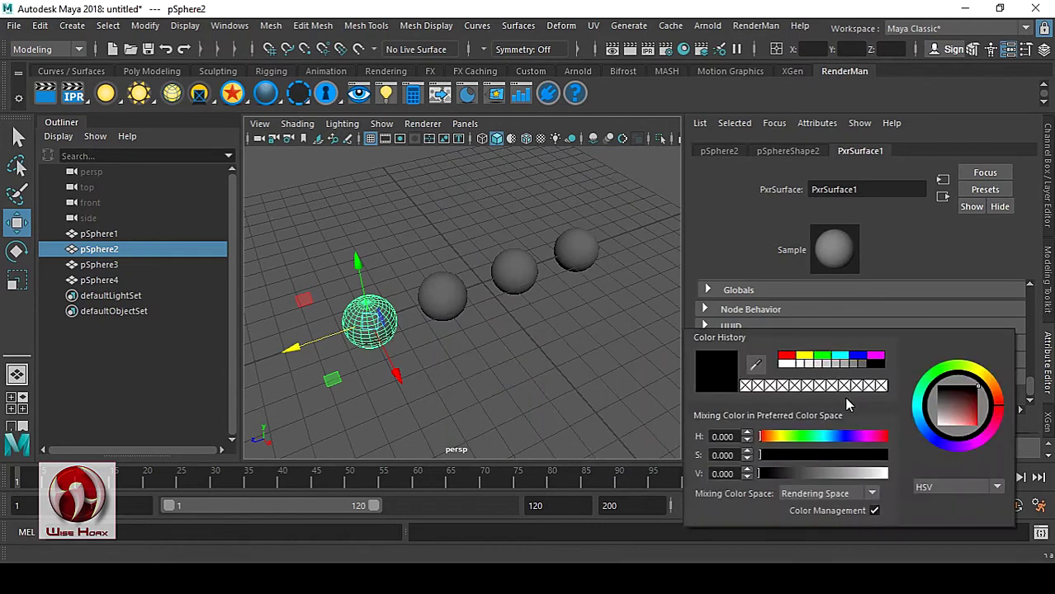
{"action": "left_click", "coordinate": [787, 357]}
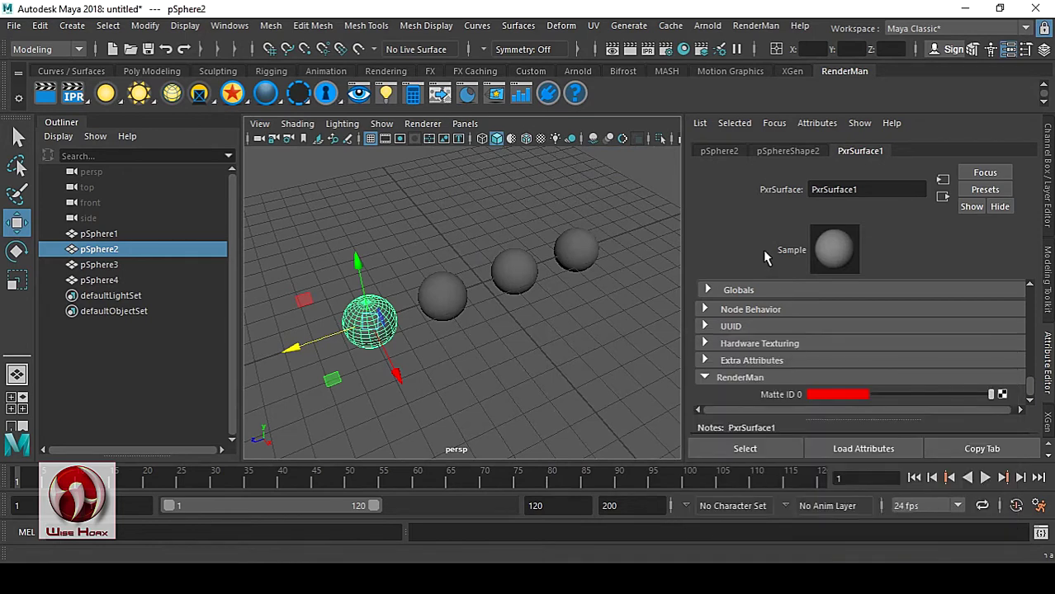
{"action": "left_click", "coordinate": [831, 397]}
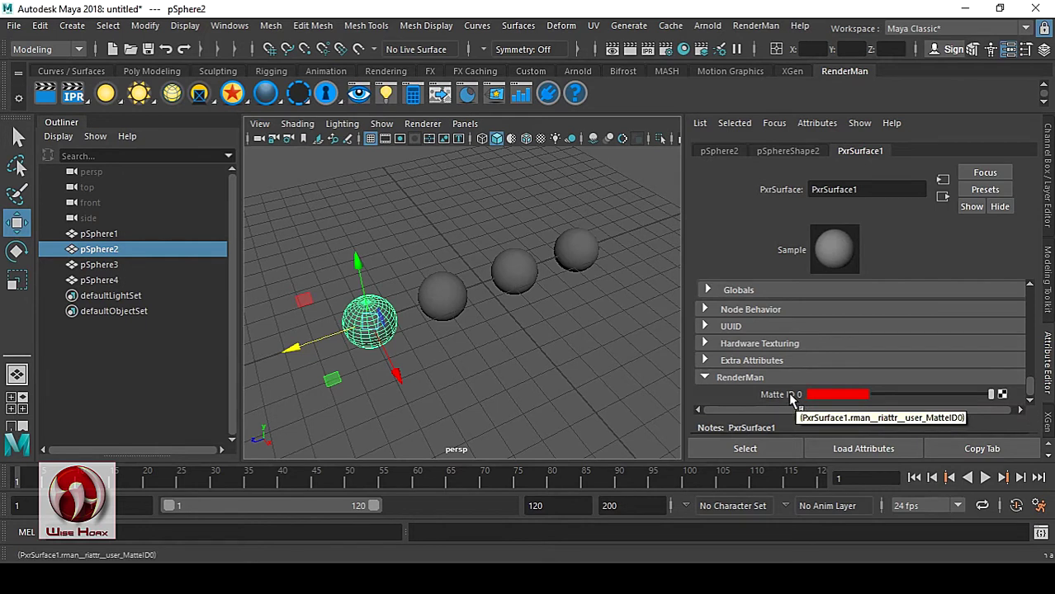
{"action": "left_click", "coordinate": [843, 395]}
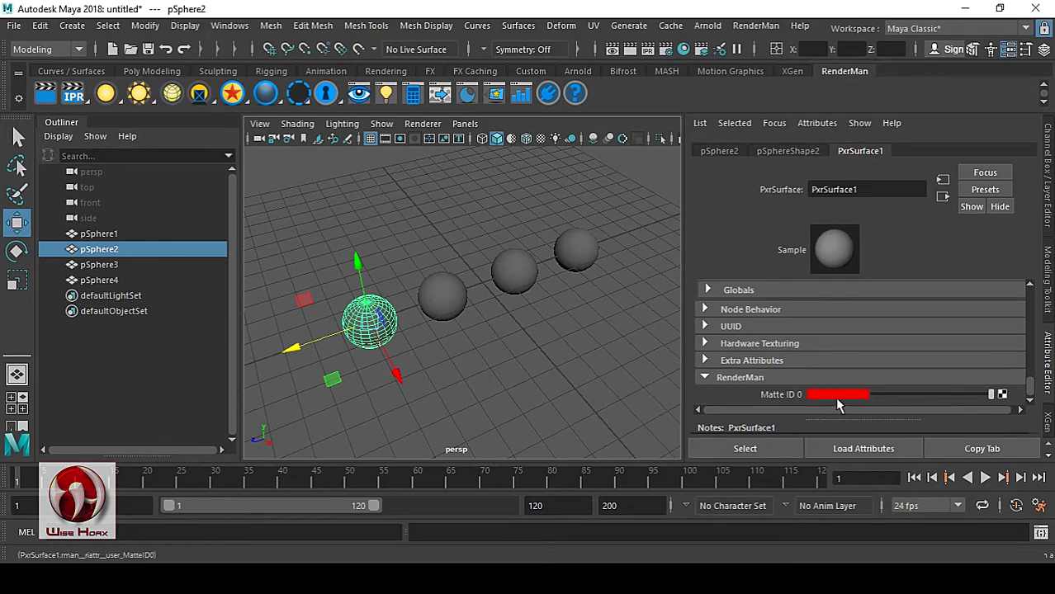
{"action": "left_click", "coordinate": [445, 294]}
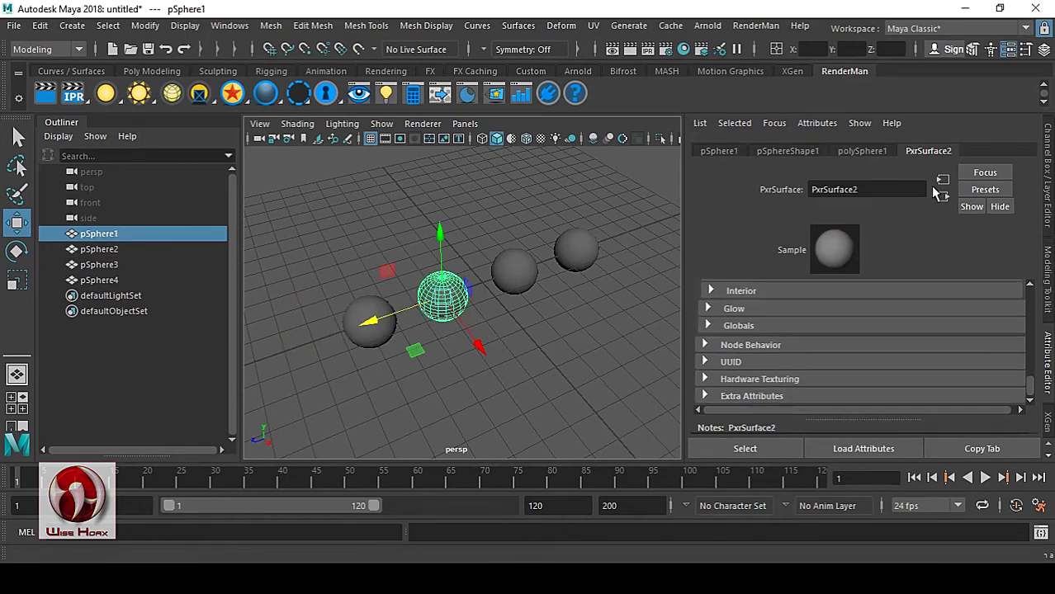
Add a Matte ID 0 attribute to pSphere1's PxrSurface2 material by searching 'matt'
{"action": "left_click", "coordinate": [818, 123]}
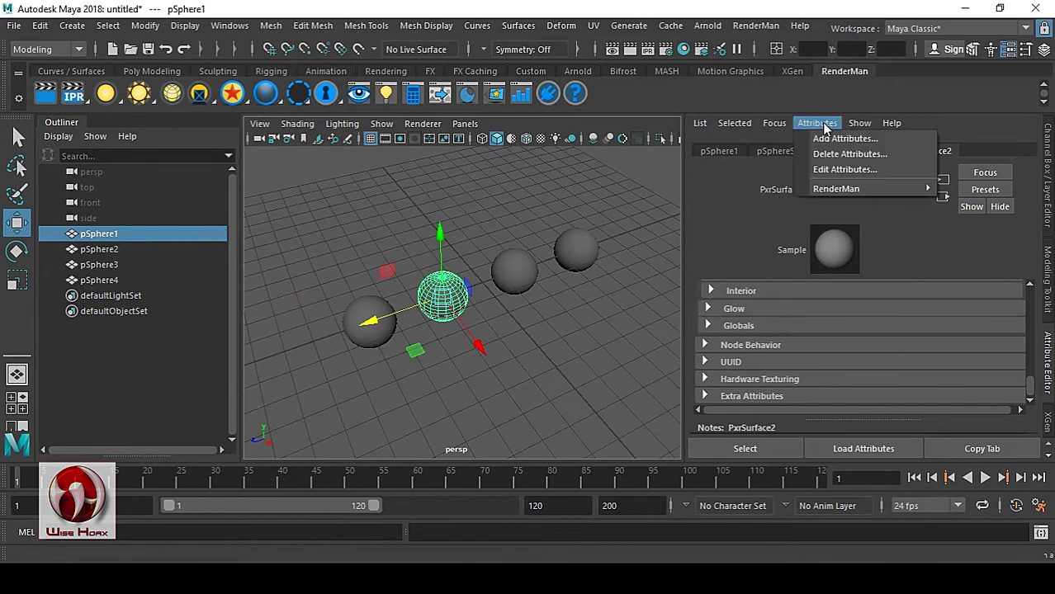
{"action": "mouse_move", "coordinate": [830, 191]}
{"action": "left_click", "coordinate": [685, 193]}
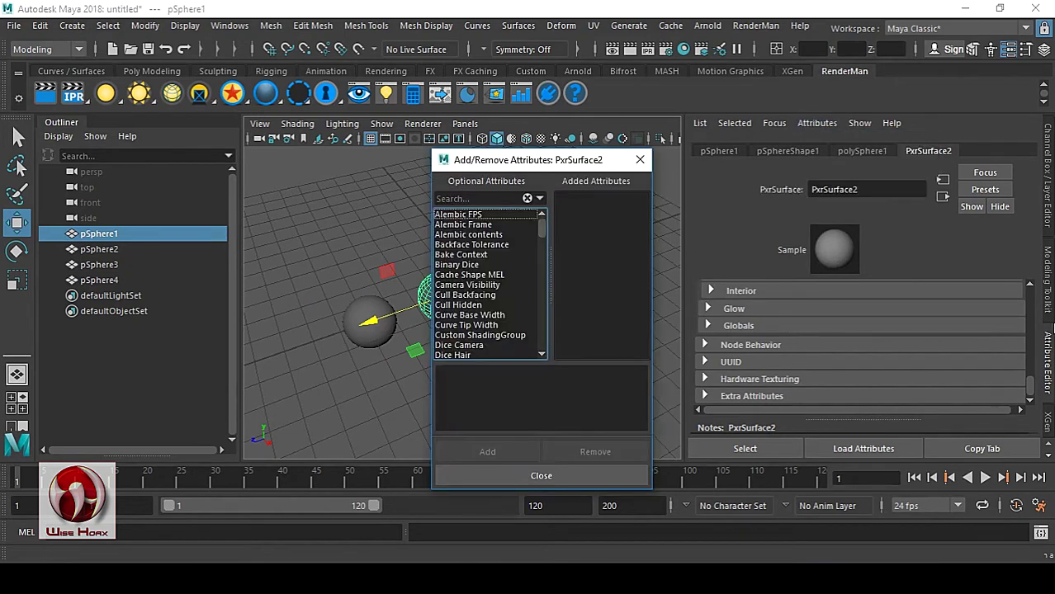
{"action": "left_click", "coordinate": [456, 198]}
{"action": "type", "text": "m"}
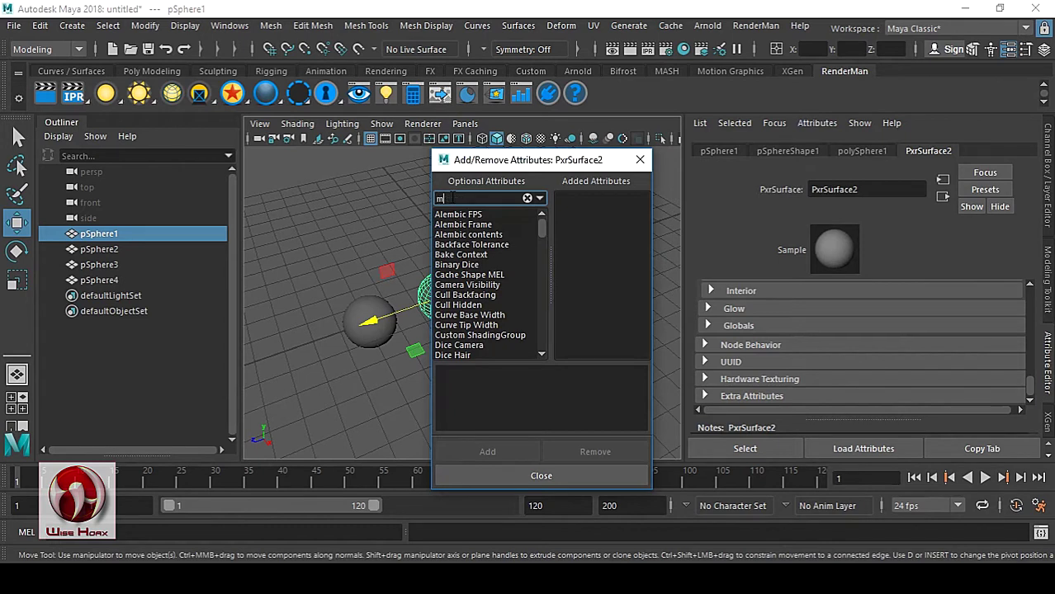
{"action": "type", "text": "att"}
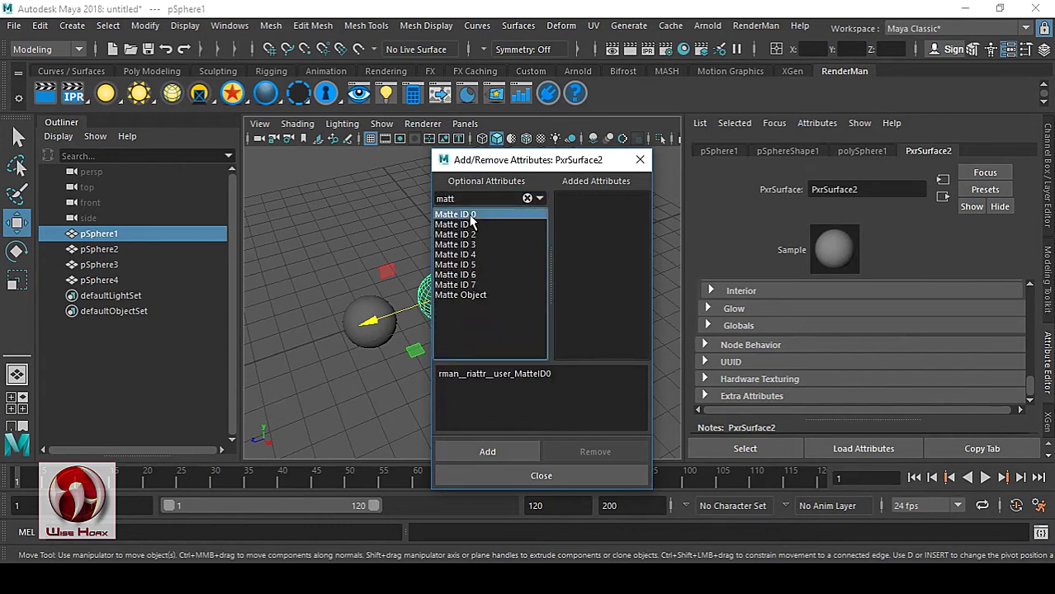
{"action": "left_click", "coordinate": [468, 216]}
{"action": "left_click", "coordinate": [488, 451]}
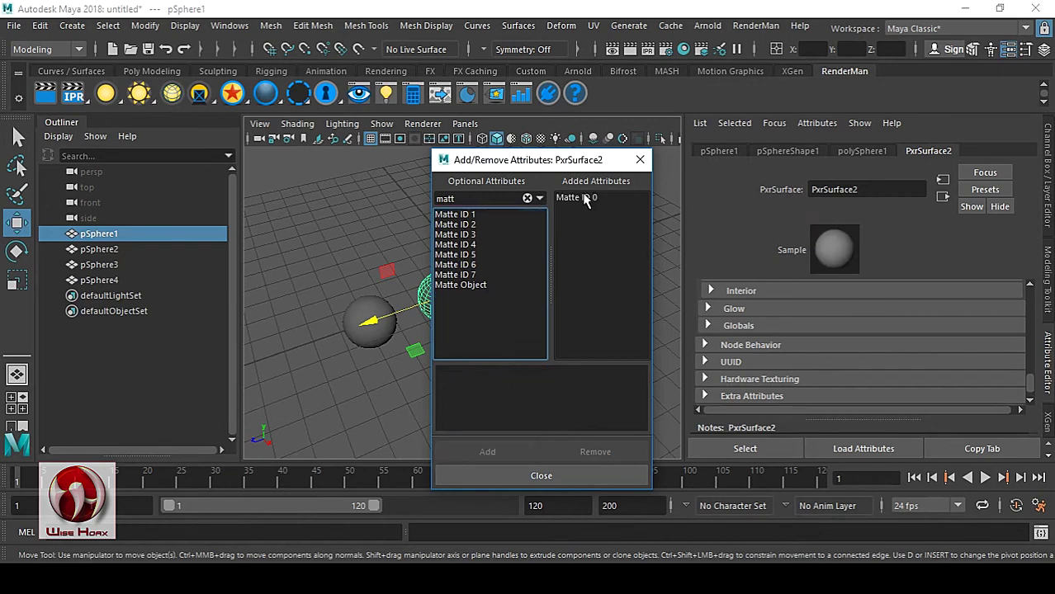
{"action": "left_click", "coordinate": [640, 160]}
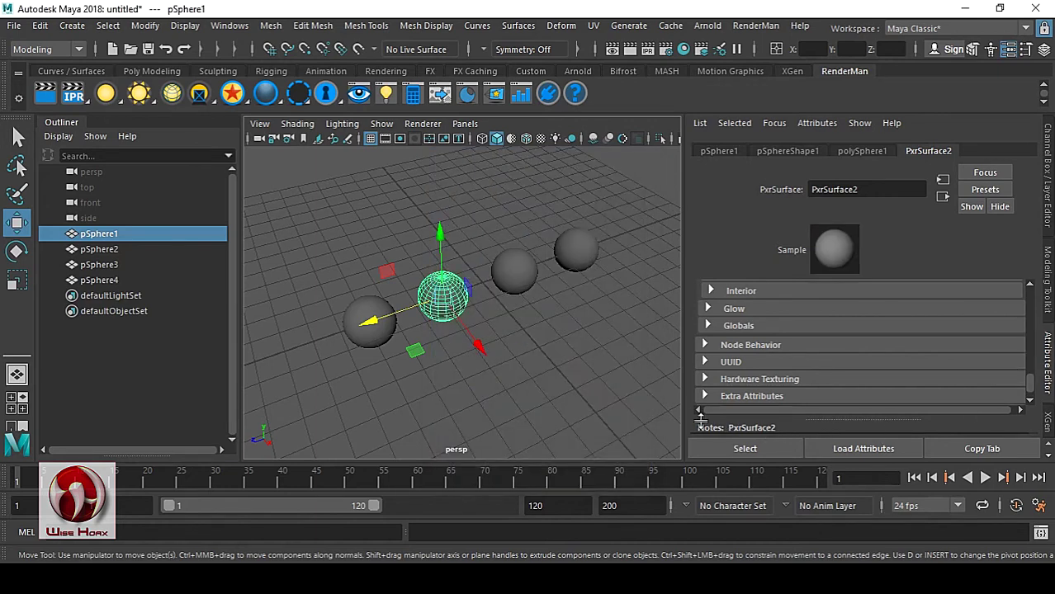
Colour PxrSurface2's Matte ID 0 pure green (H 120) and select pSphere3
{"action": "scroll", "coordinate": [710, 397], "scroll_direction": "down", "scroll_amount": 1}
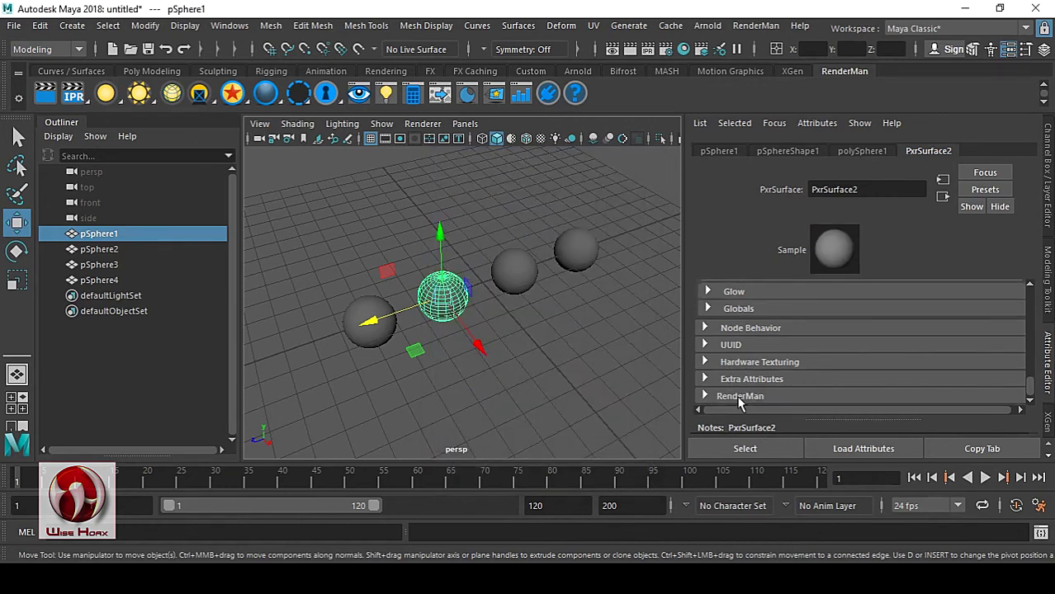
{"action": "scroll", "coordinate": [822, 379], "scroll_direction": "down", "scroll_amount": 1}
{"action": "left_click", "coordinate": [833, 393]}
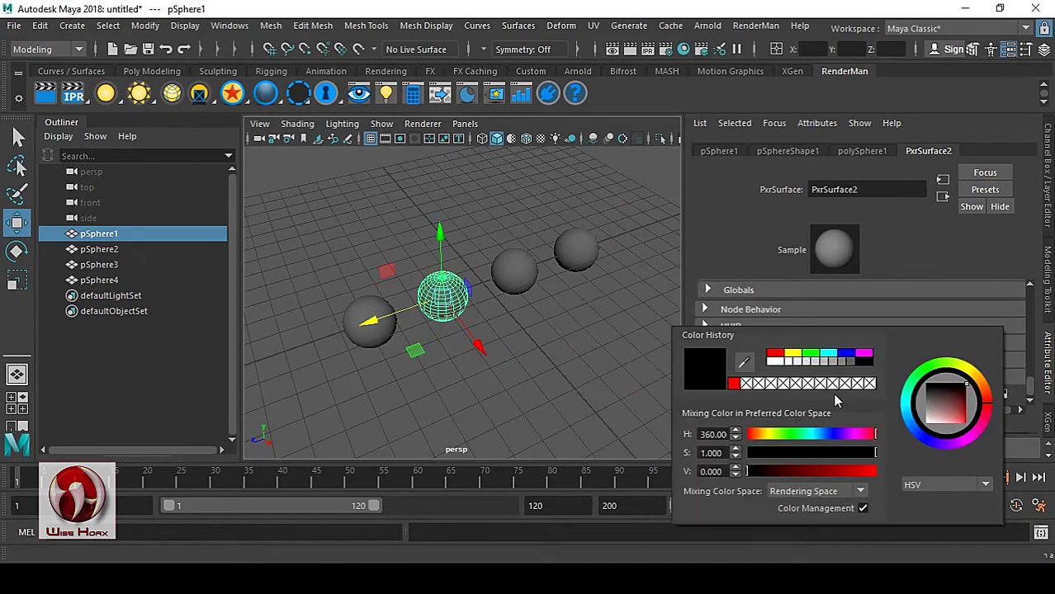
{"action": "left_click", "coordinate": [812, 355]}
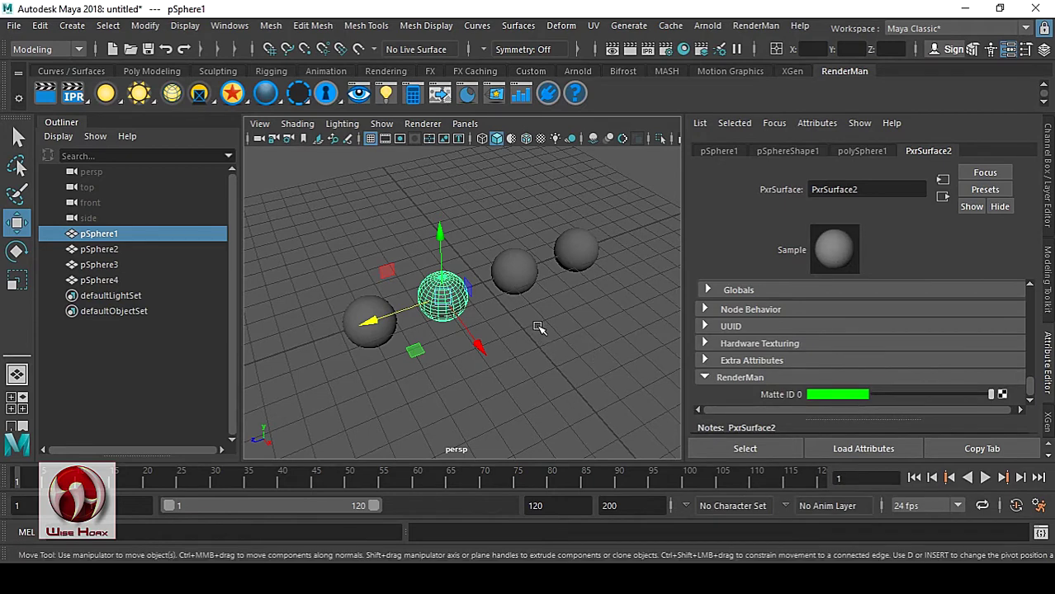
{"action": "left_click", "coordinate": [512, 276]}
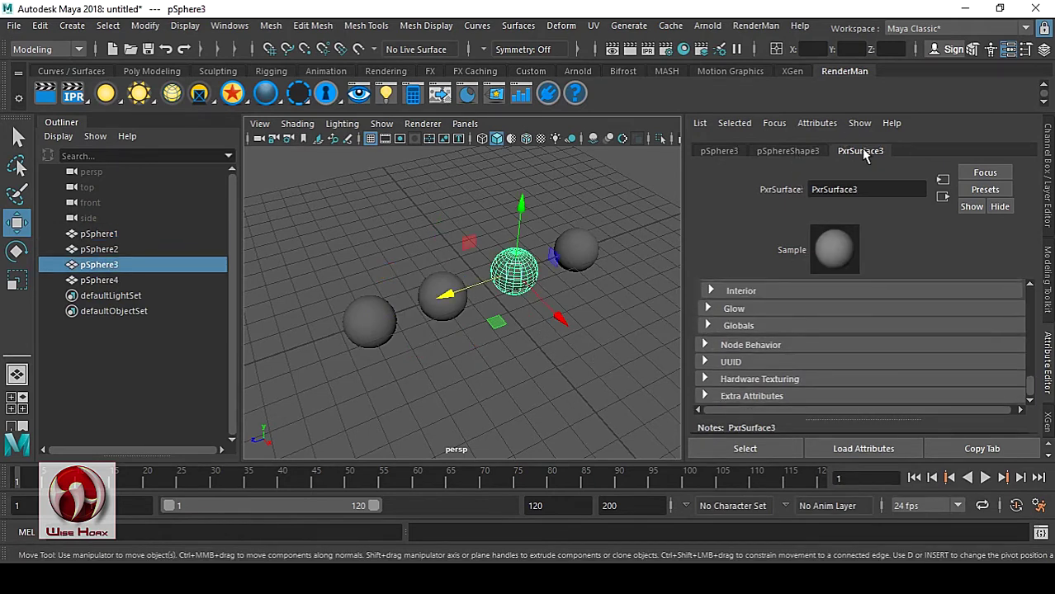
Add a Matte ID 0 attribute to pSphere3's PxrSurface3 material by searching 'matt'
{"action": "left_click", "coordinate": [818, 123]}
{"action": "mouse_move", "coordinate": [826, 189]}
{"action": "left_click", "coordinate": [700, 193]}
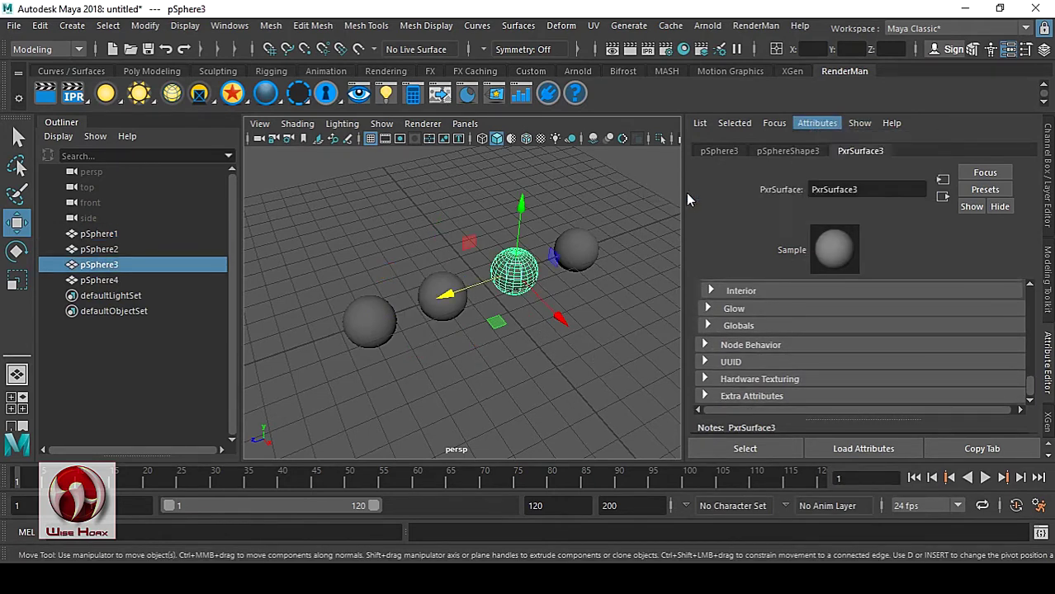
{"action": "left_click", "coordinate": [482, 199]}
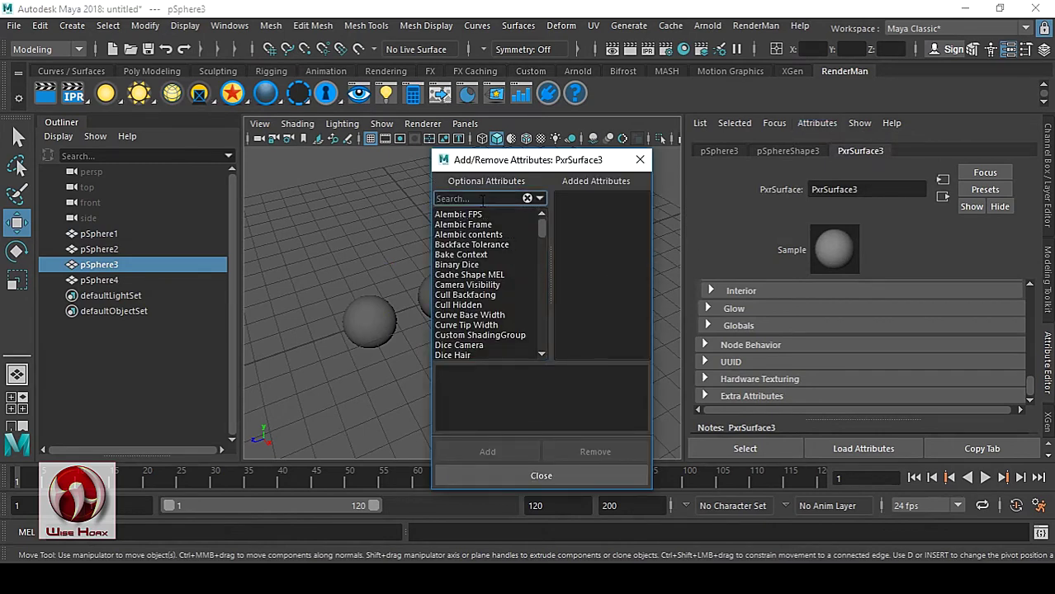
{"action": "type", "text": "matt"}
{"action": "left_click", "coordinate": [476, 216]}
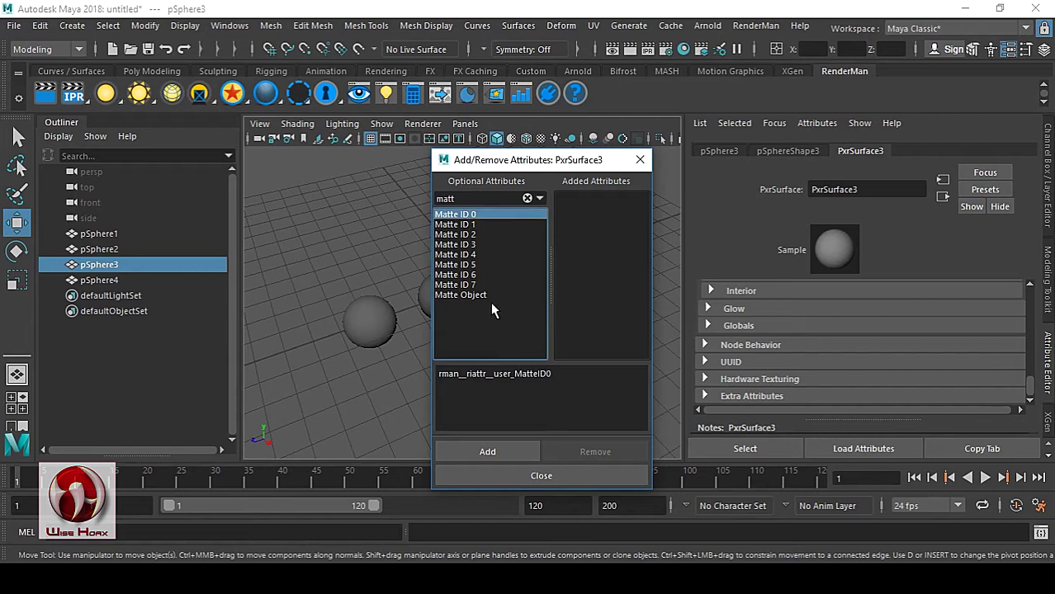
{"action": "left_click", "coordinate": [487, 453]}
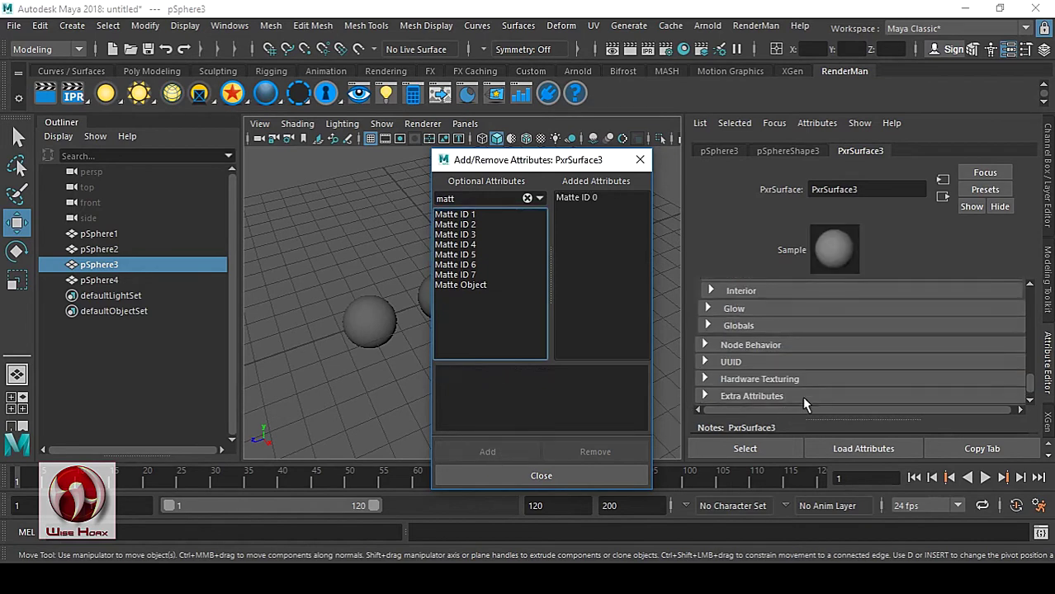
{"action": "left_click", "coordinate": [641, 160]}
Set PxrSurface3's Matte ID 0 colour to pure blue and select pSphere4
{"action": "scroll", "coordinate": [867, 354], "scroll_direction": "down", "scroll_amount": 1}
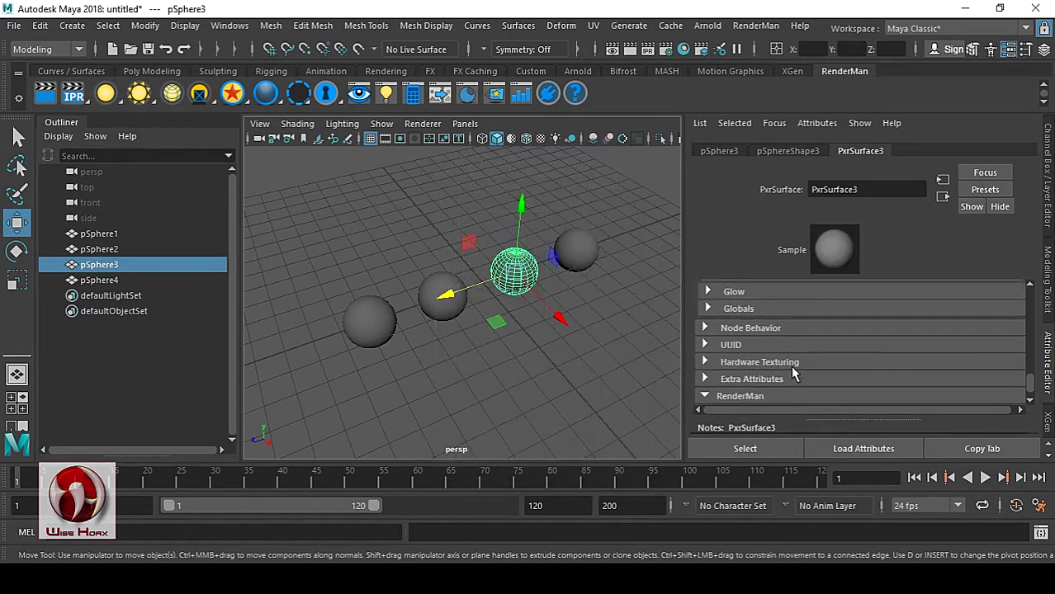
{"action": "scroll", "coordinate": [793, 374], "scroll_direction": "down", "scroll_amount": 1}
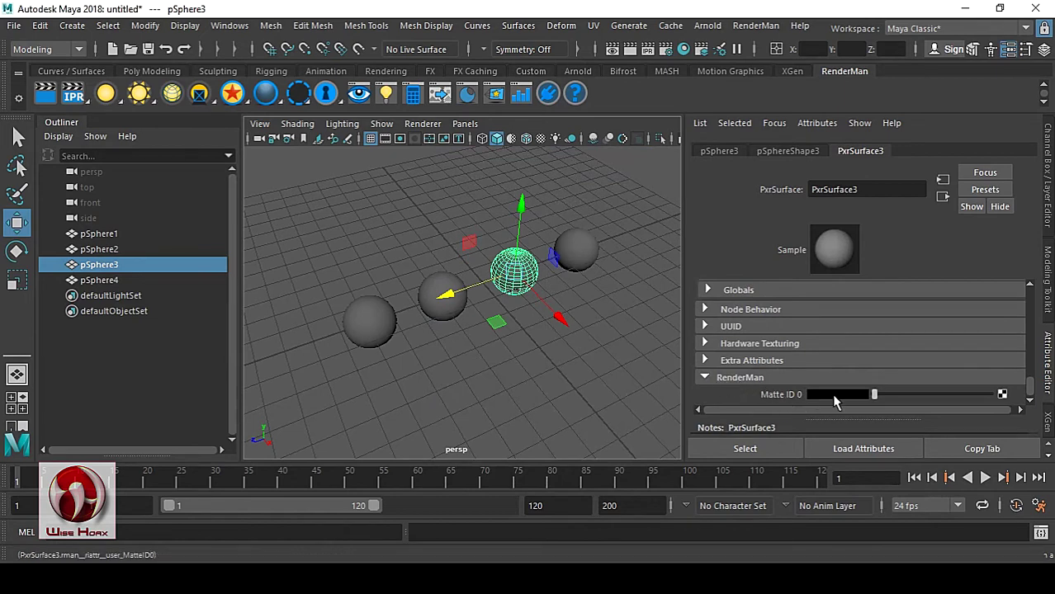
{"action": "left_click", "coordinate": [832, 394]}
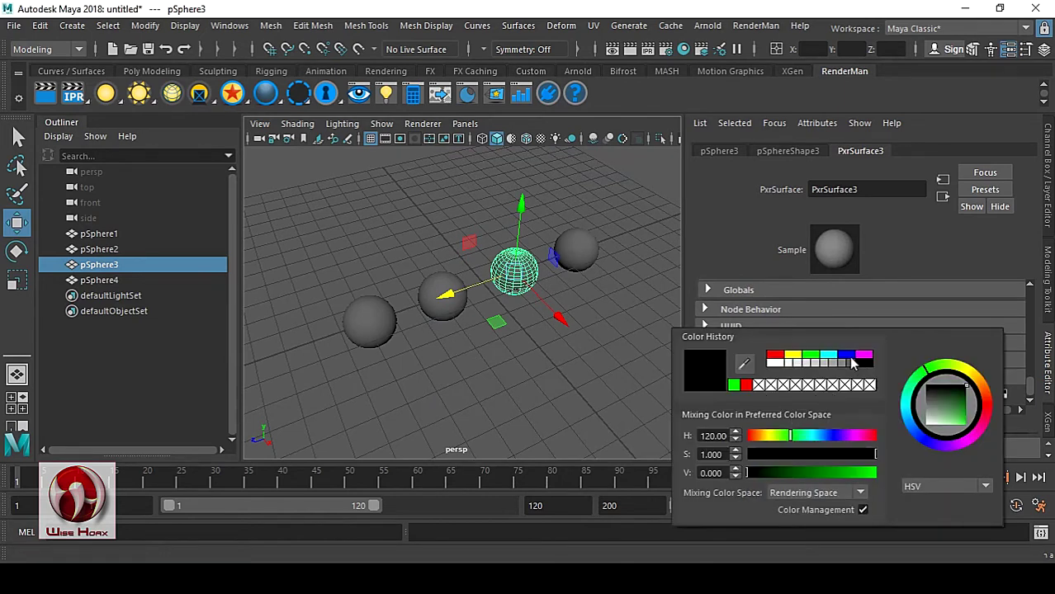
{"action": "left_click", "coordinate": [848, 356]}
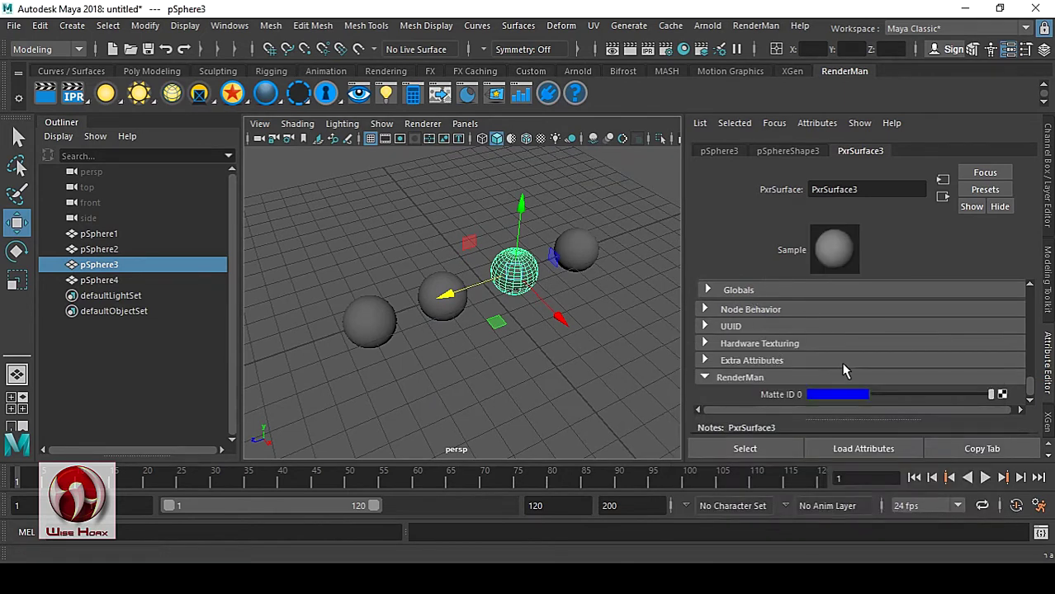
{"action": "left_click", "coordinate": [592, 285]}
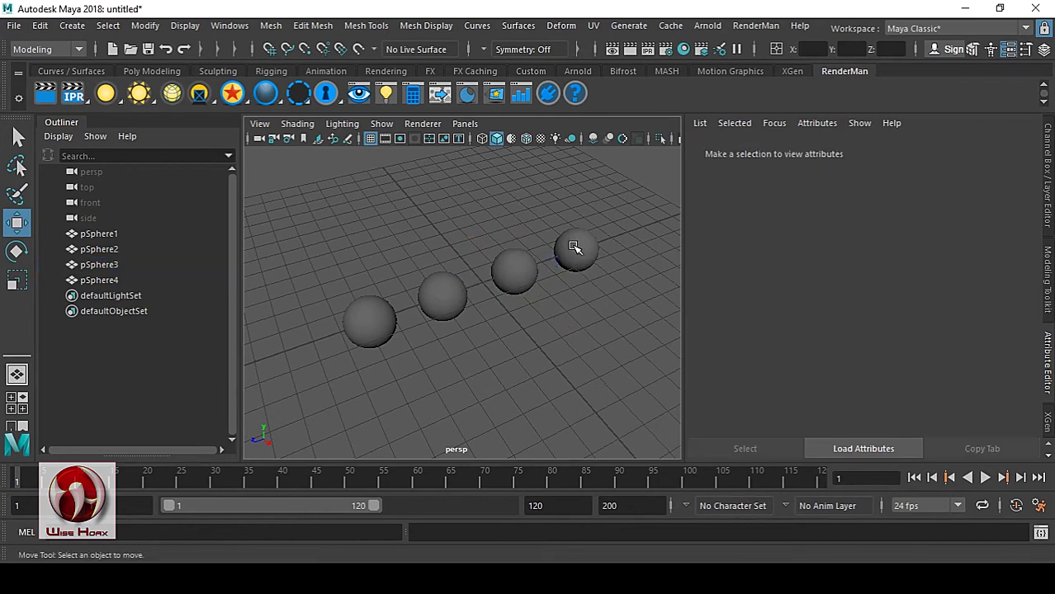
{"action": "left_click", "coordinate": [578, 250]}
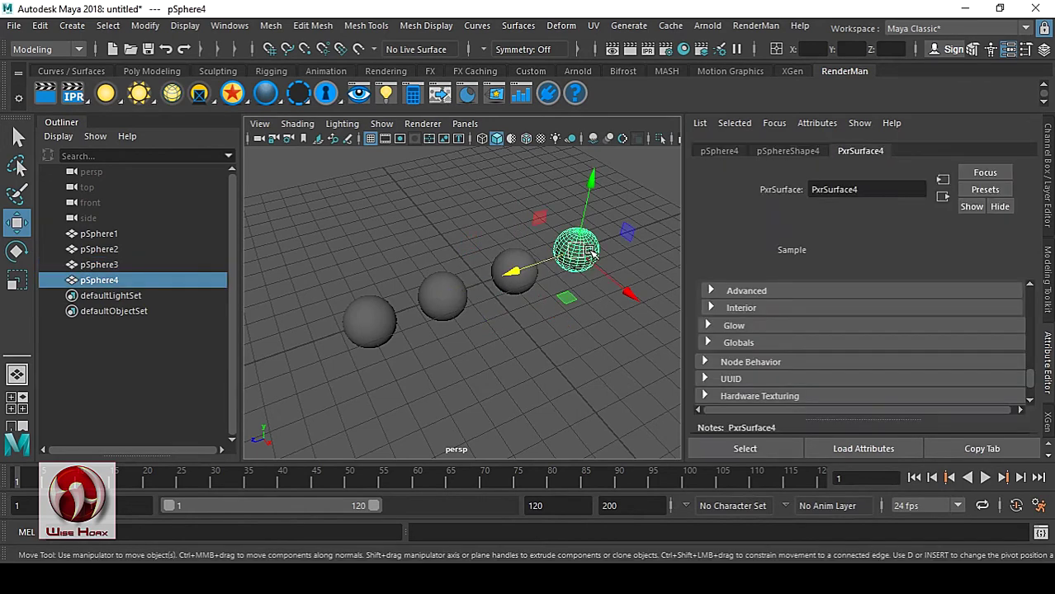
Search 'matt' and add Matte ID 1 to pSphere4's PxrSurface4 material, then close the manager
{"action": "left_click", "coordinate": [817, 123]}
{"action": "mouse_move", "coordinate": [822, 189]}
{"action": "left_click", "coordinate": [702, 193]}
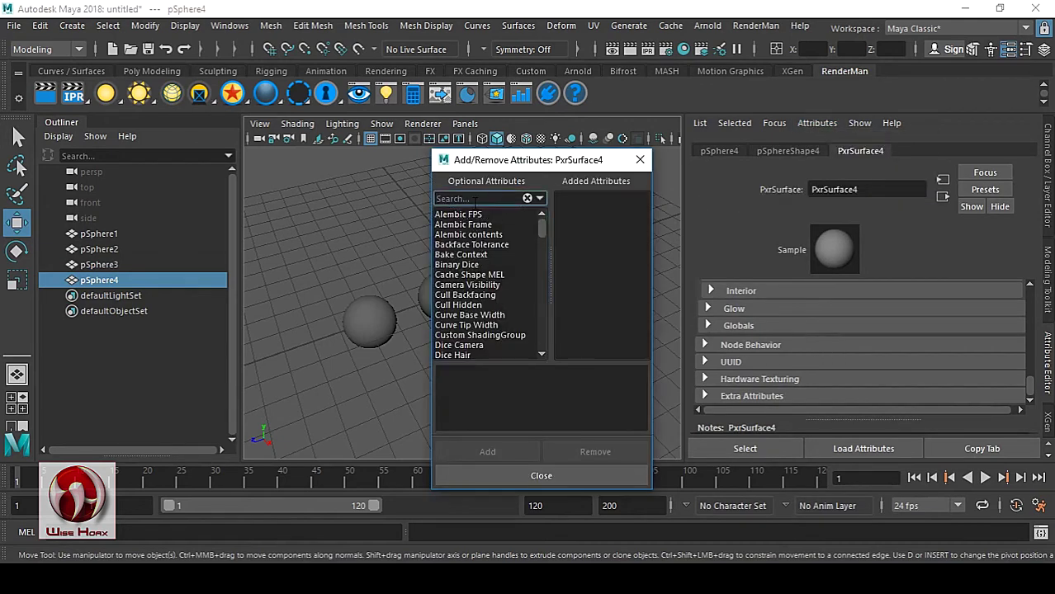
{"action": "type", "text": "matt"}
{"action": "left_click", "coordinate": [462, 215]}
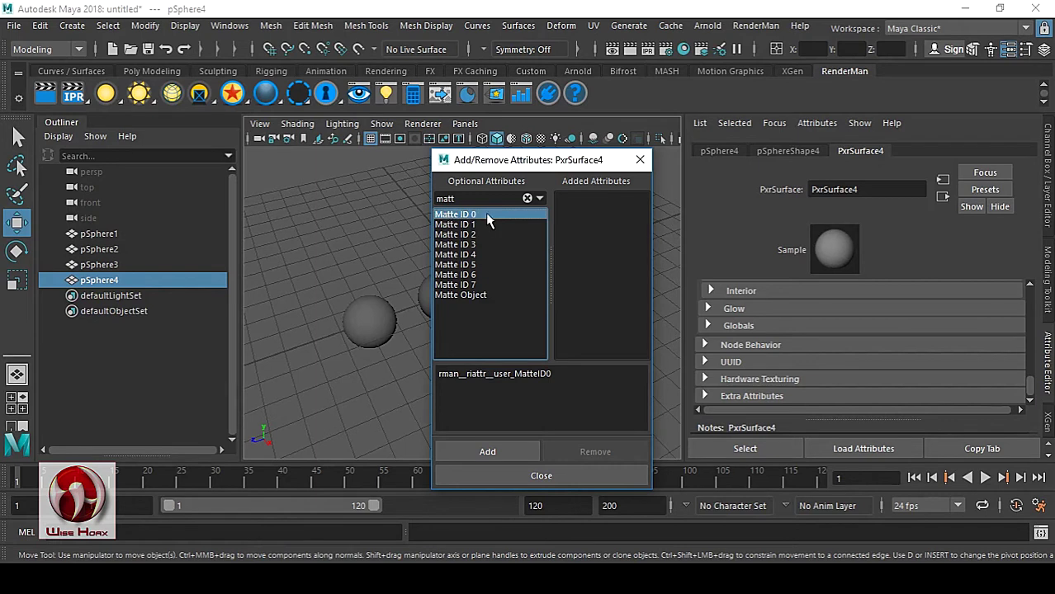
{"action": "left_click", "coordinate": [467, 225]}
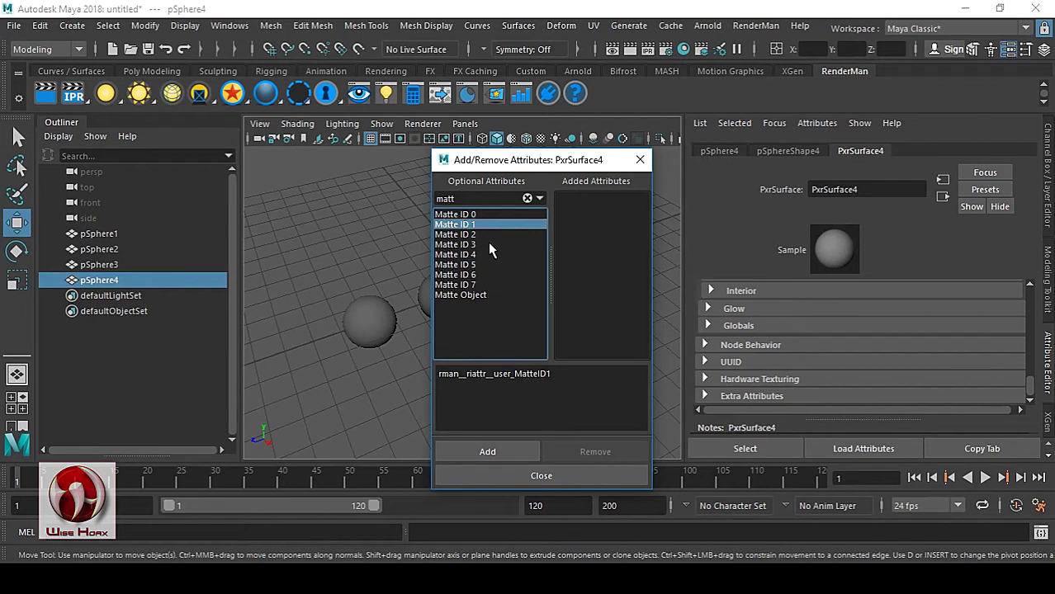
{"action": "left_click", "coordinate": [473, 216]}
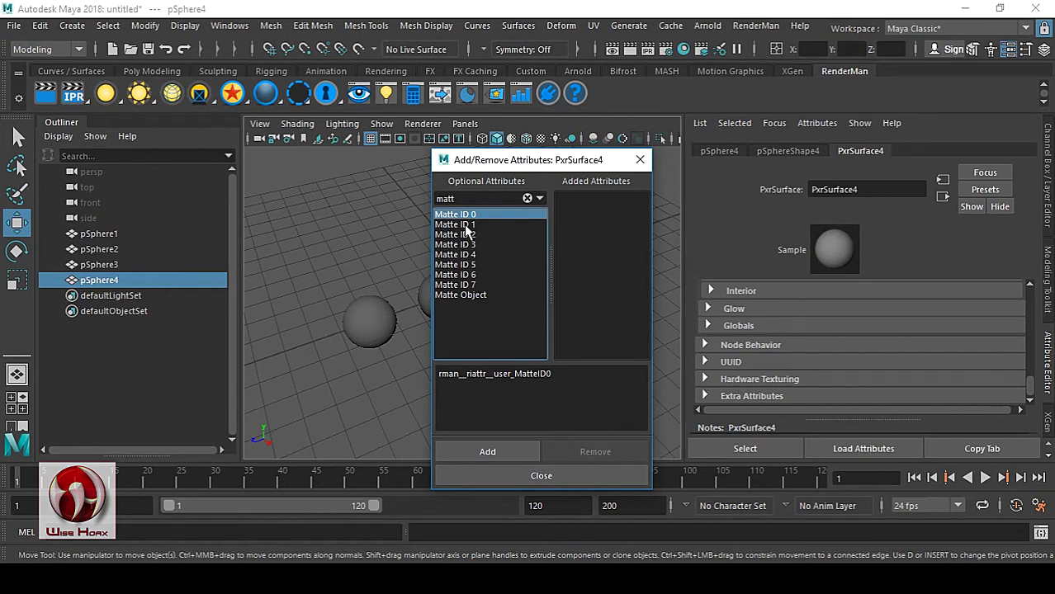
{"action": "left_click", "coordinate": [464, 225]}
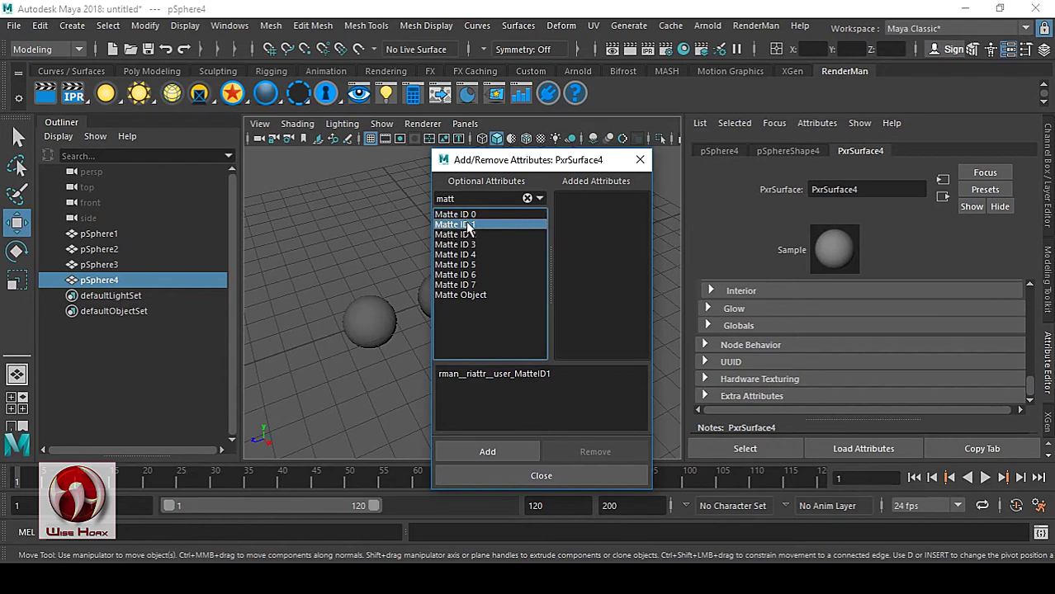
{"action": "left_click_drag", "start_coordinate": [512, 163], "coordinate": [538, 189]}
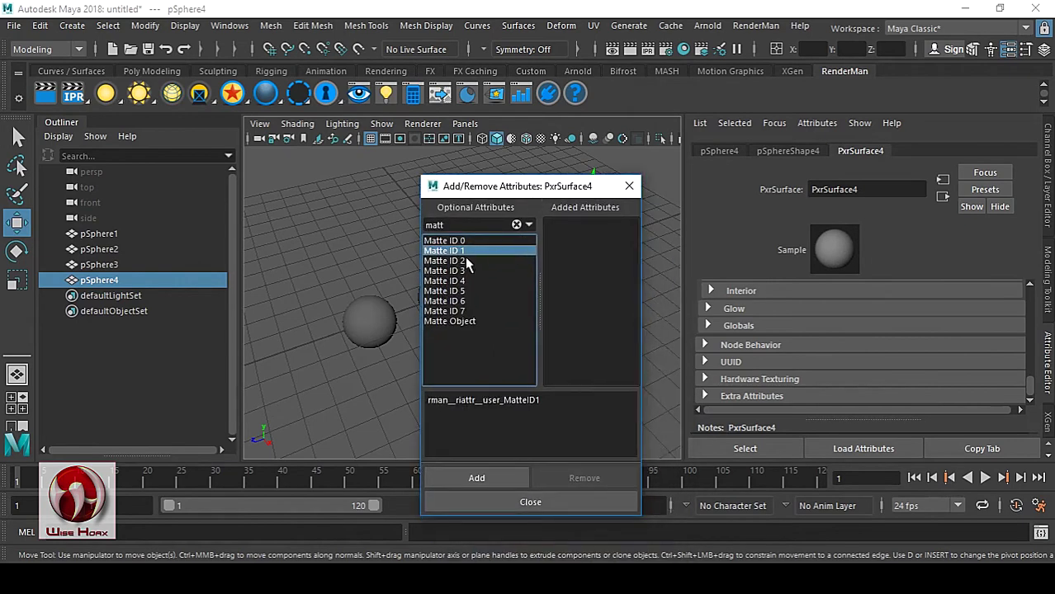
{"action": "left_click", "coordinate": [484, 478]}
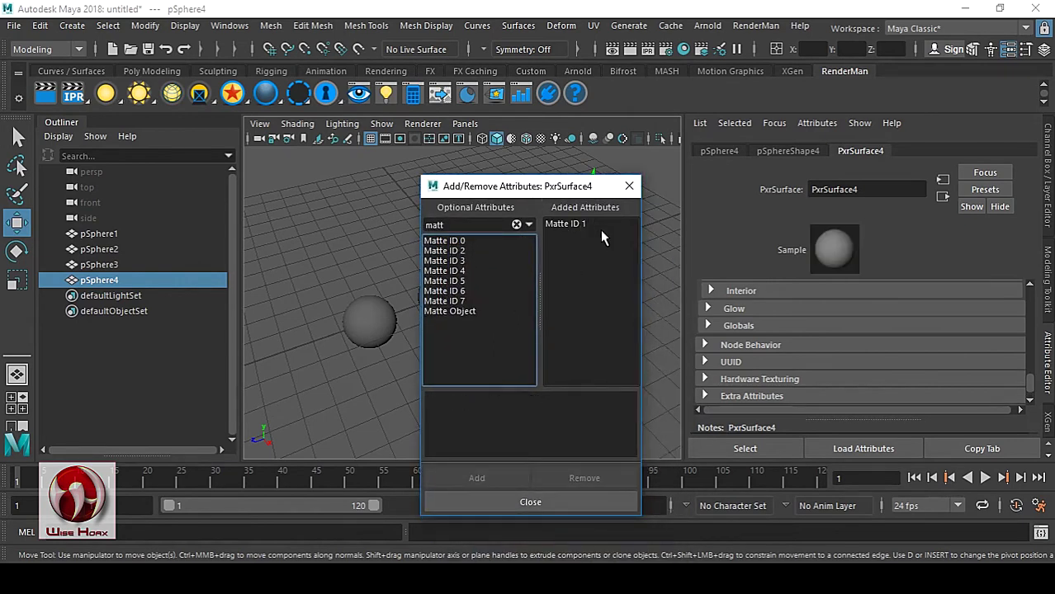
{"action": "left_click", "coordinate": [629, 185]}
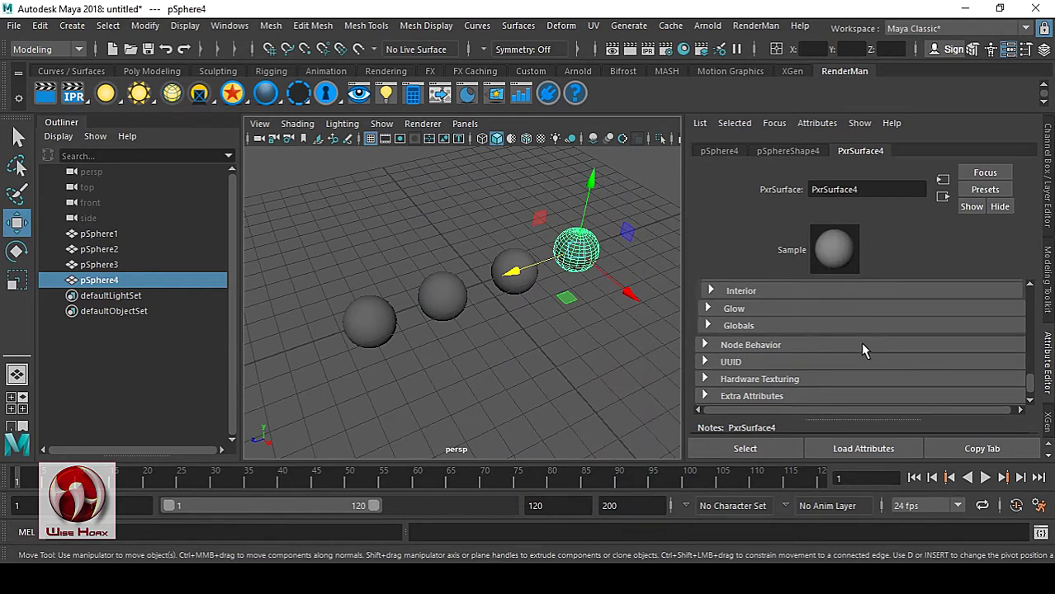
Set PxrSurface4's Matte ID 1 colour to red
{"action": "scroll", "coordinate": [869, 374], "scroll_direction": "down", "scroll_amount": 1}
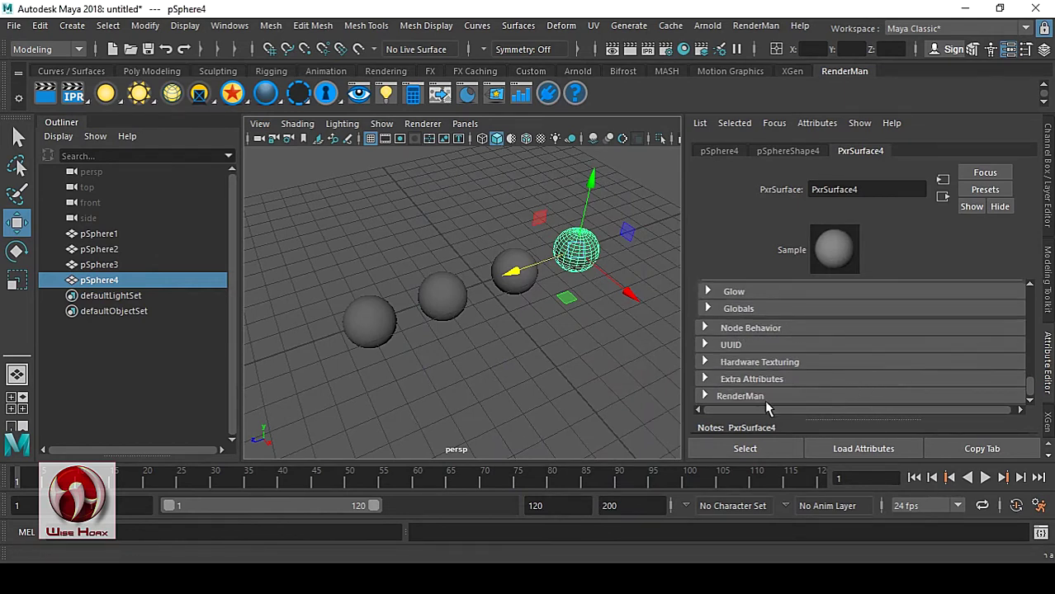
{"action": "scroll", "coordinate": [825, 386], "scroll_direction": "down", "scroll_amount": 1}
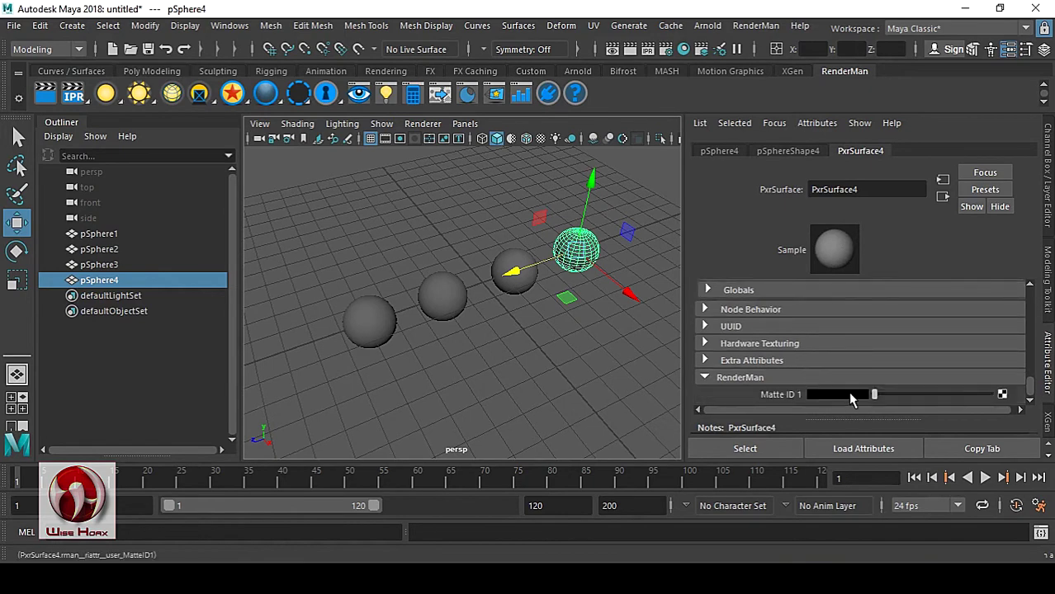
{"action": "left_click", "coordinate": [848, 392]}
{"action": "left_click", "coordinate": [776, 384]}
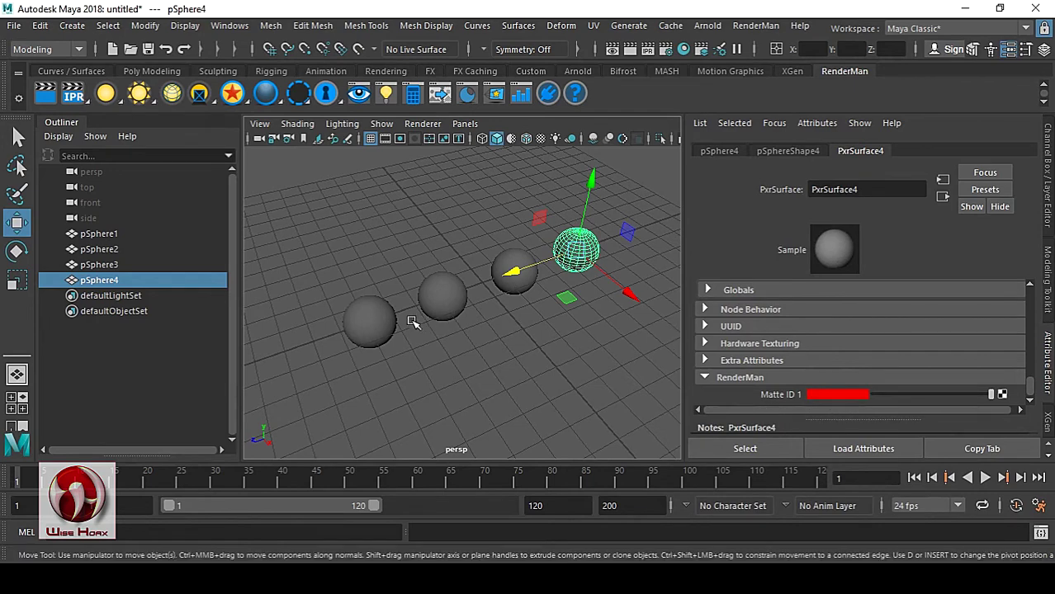
Select pSphere2 to confirm its Matte ID 0 is red, then clear the selection
{"action": "left_click", "coordinate": [369, 321]}
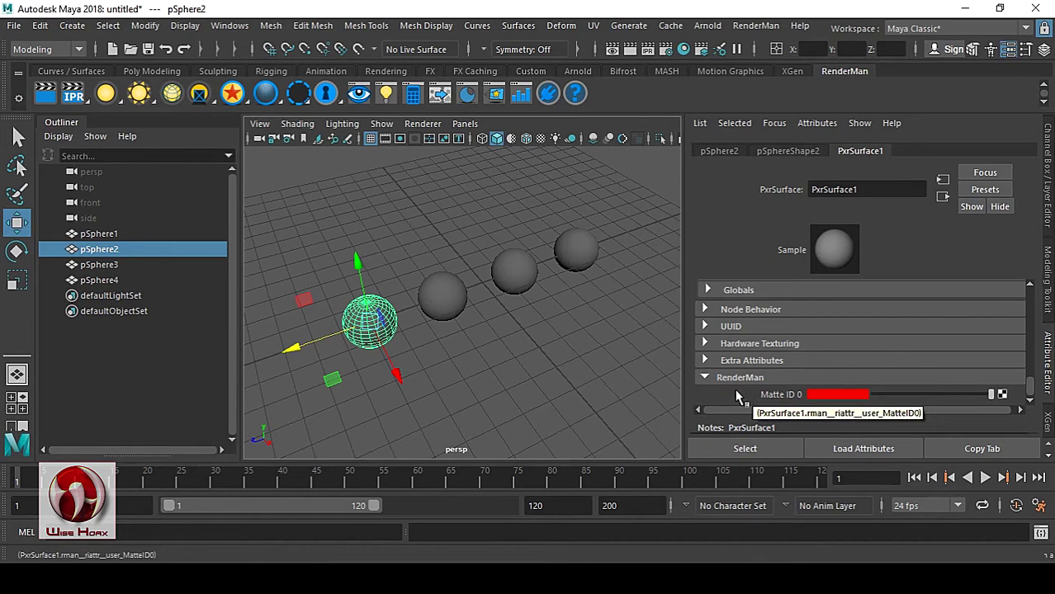
{"action": "left_click", "coordinate": [554, 339]}
{"action": "left_click_drag", "start_coordinate": [619, 206], "coordinate": [340, 381]}
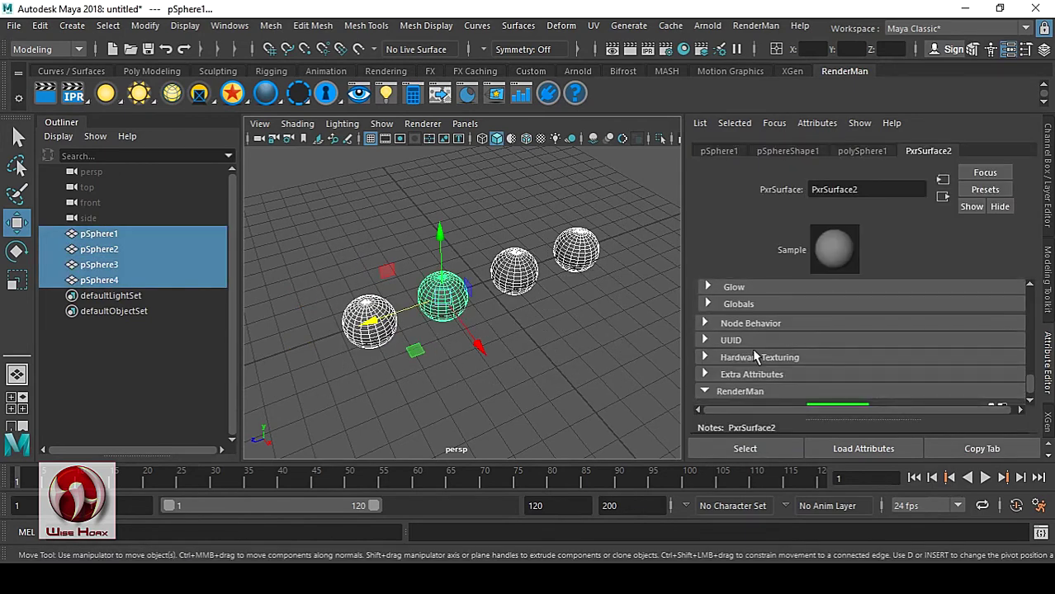
{"action": "left_click", "coordinate": [630, 331]}
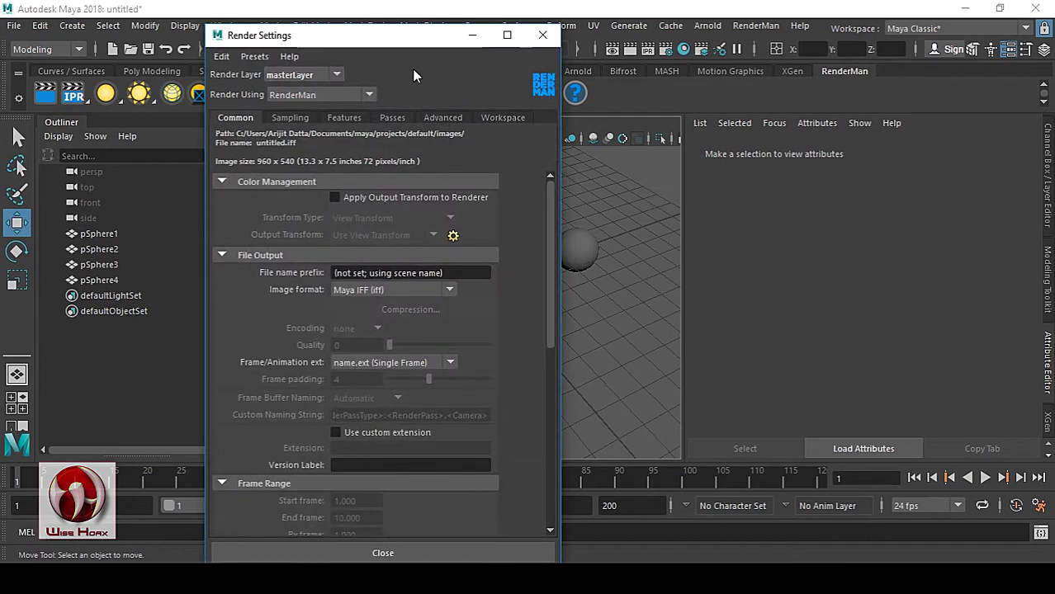
Add the MatteID0 and MatteID1 presets as RenderMan outputs beside rgba, then close Render Settings
{"action": "left_click_drag", "start_coordinate": [402, 41], "coordinate": [455, 23]}
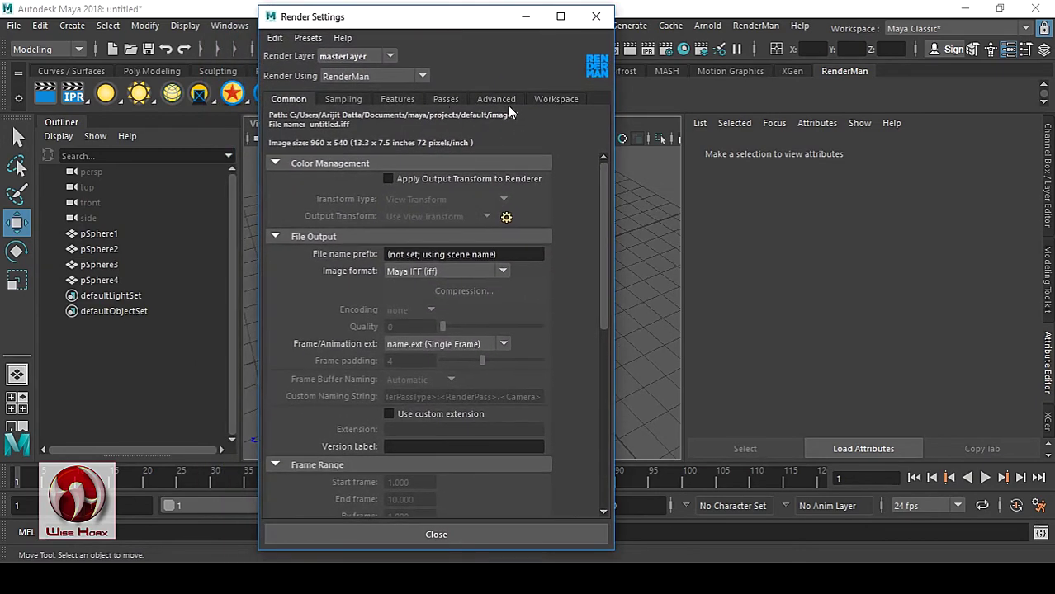
{"action": "left_click", "coordinate": [446, 99]}
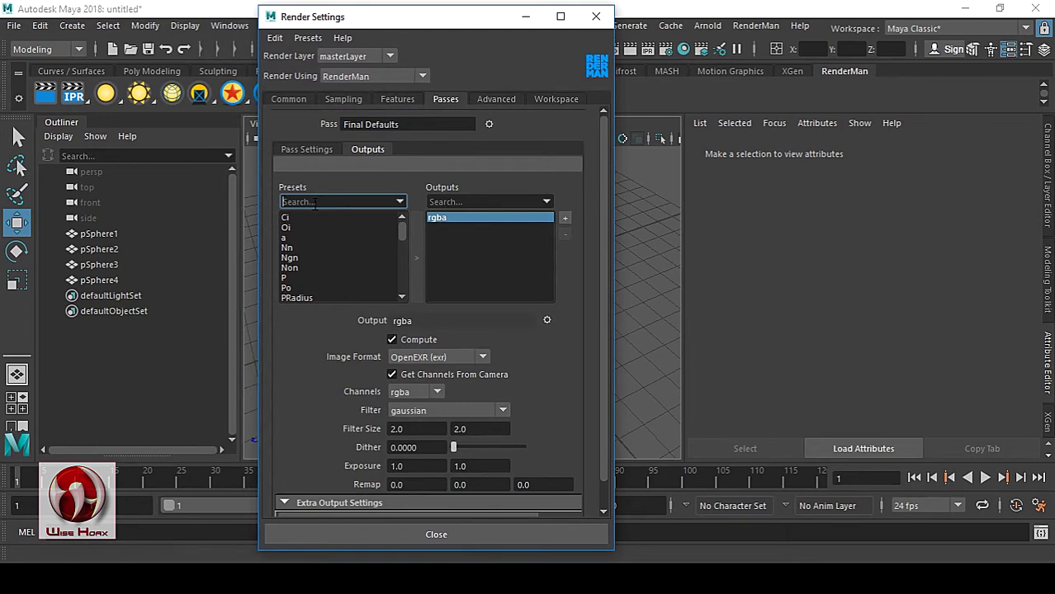
{"action": "type", "text": "mat"}
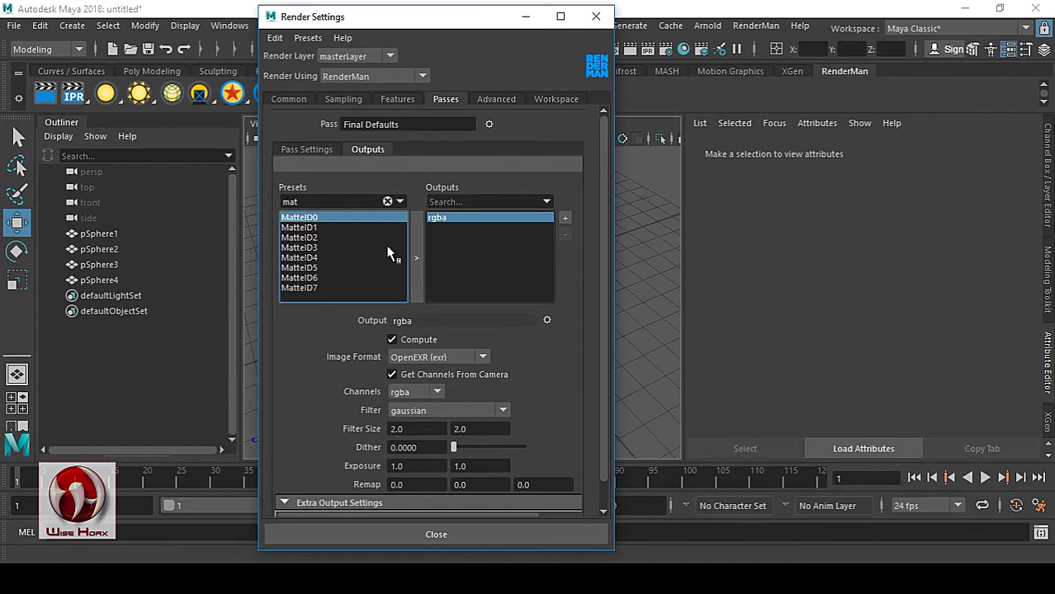
{"action": "left_click", "coordinate": [314, 229], "text": "shift"}
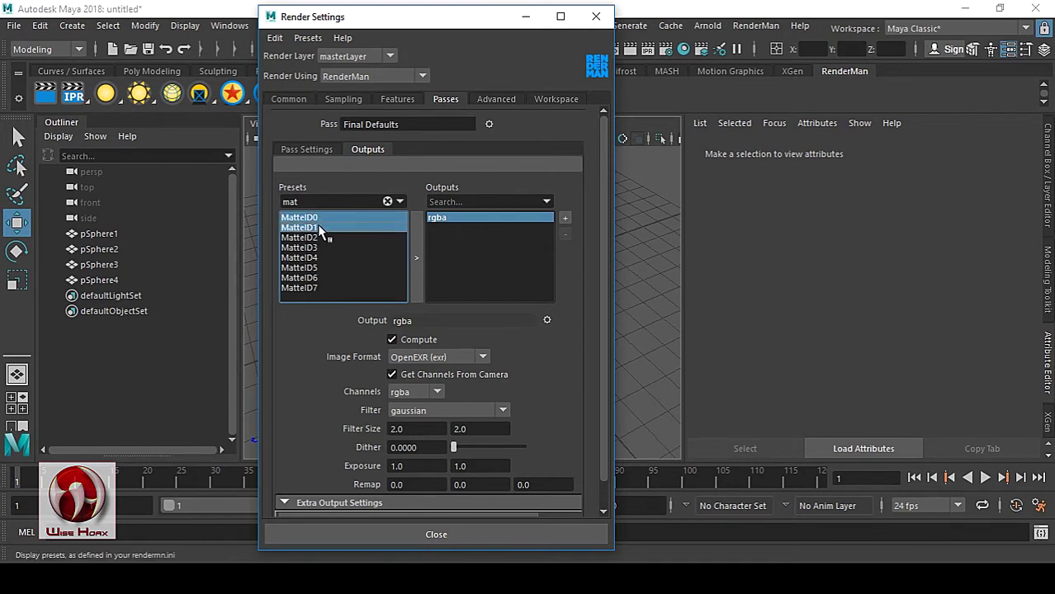
{"action": "left_click", "coordinate": [415, 257]}
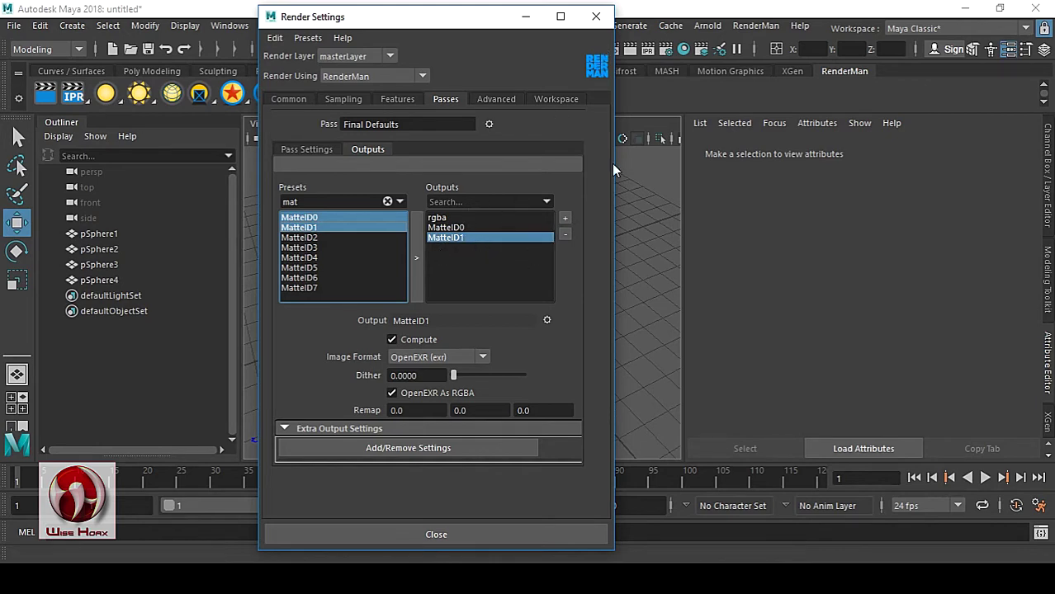
{"action": "left_click", "coordinate": [596, 16]}
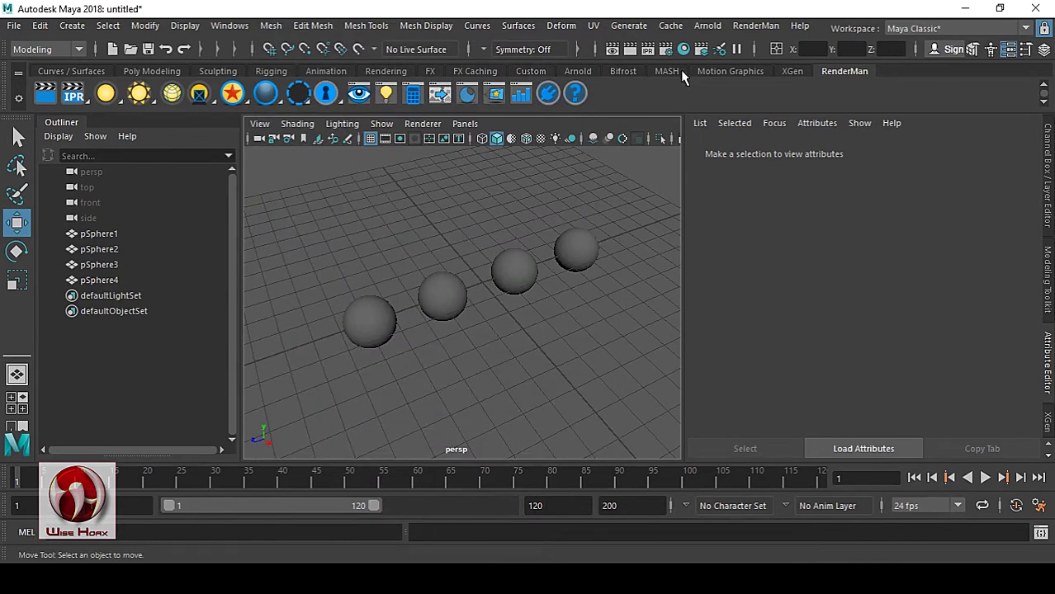
Open Hypershade maximized and place PxrSurface1 as a node in the graph
{"action": "left_click", "coordinate": [683, 49]}
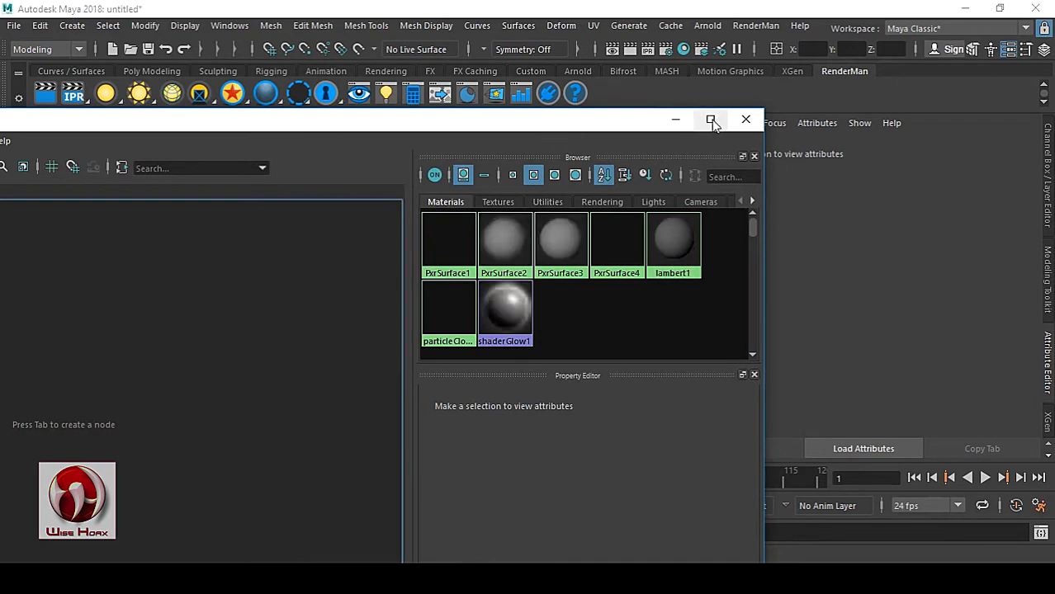
{"action": "left_click", "coordinate": [710, 119]}
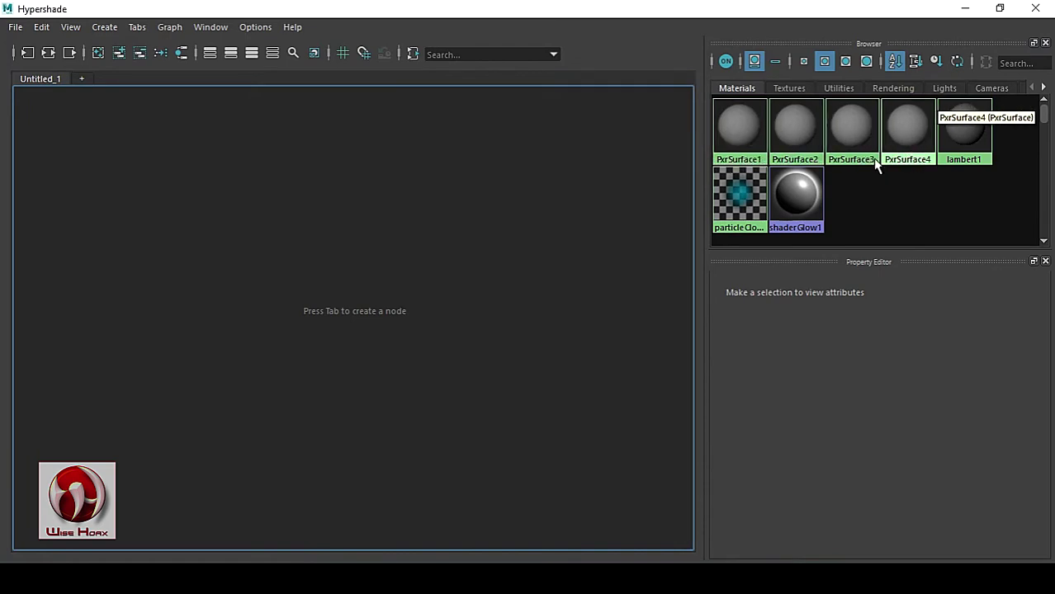
{"action": "middle_click_drag", "start_coordinate": [735, 132], "coordinate": [360, 243]}
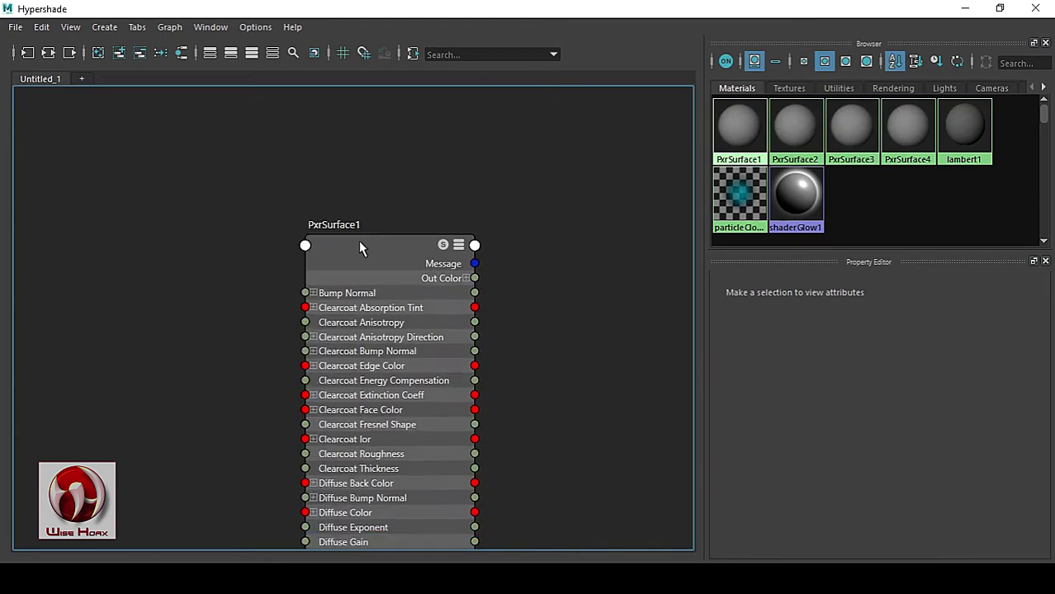
{"action": "left_click", "coordinate": [379, 246]}
{"action": "left_click_drag", "start_coordinate": [410, 188], "coordinate": [415, 152]}
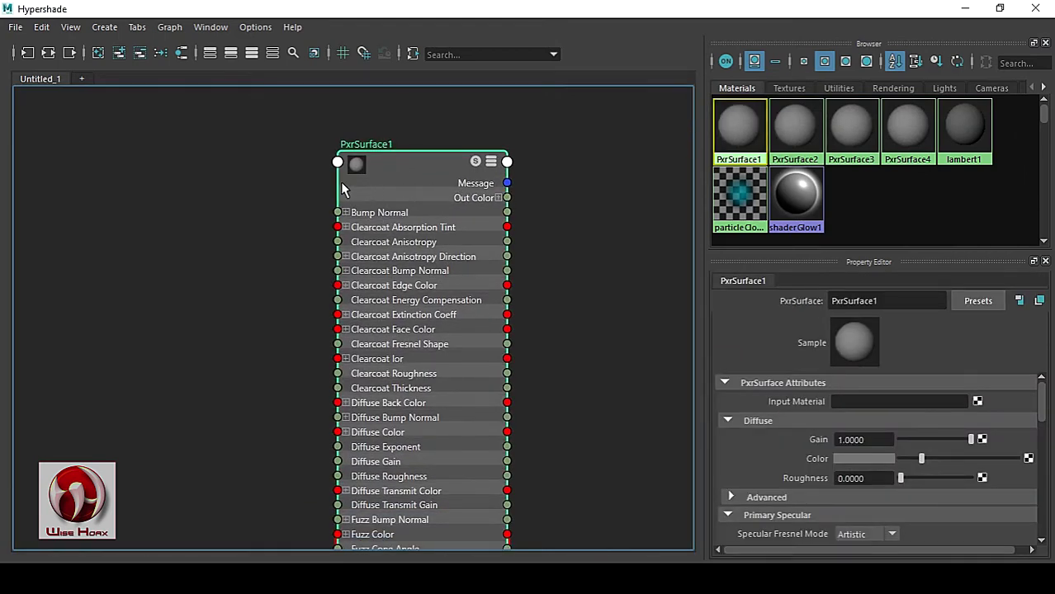
{"action": "left_click_drag", "start_coordinate": [403, 172], "coordinate": [393, 165]}
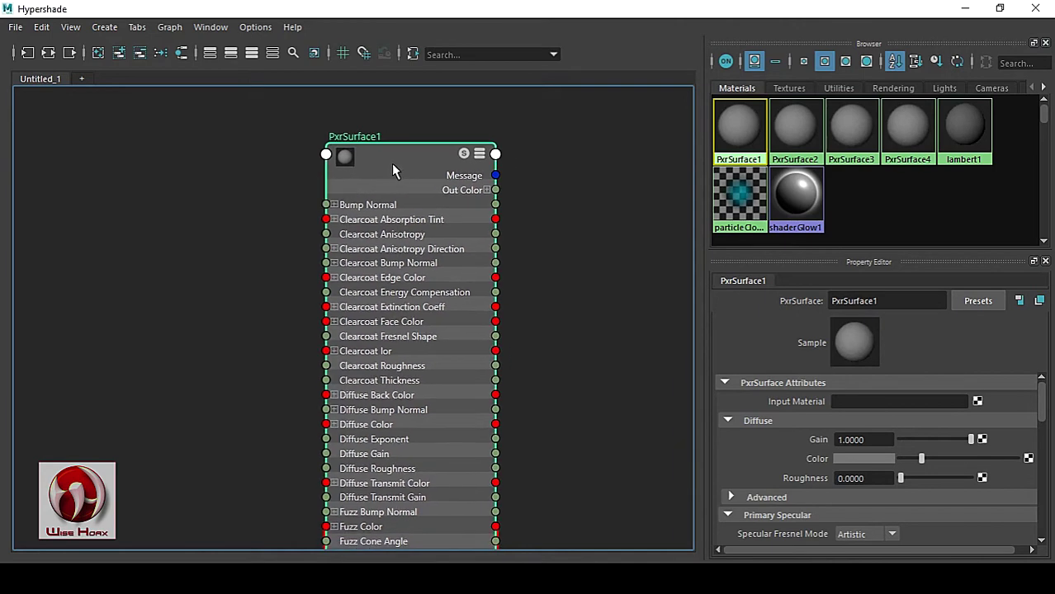
Filter PxrSurface1's attributes by 'ut' and expand Utility Pattern to expose slot [0]
{"action": "key", "text": "1"}
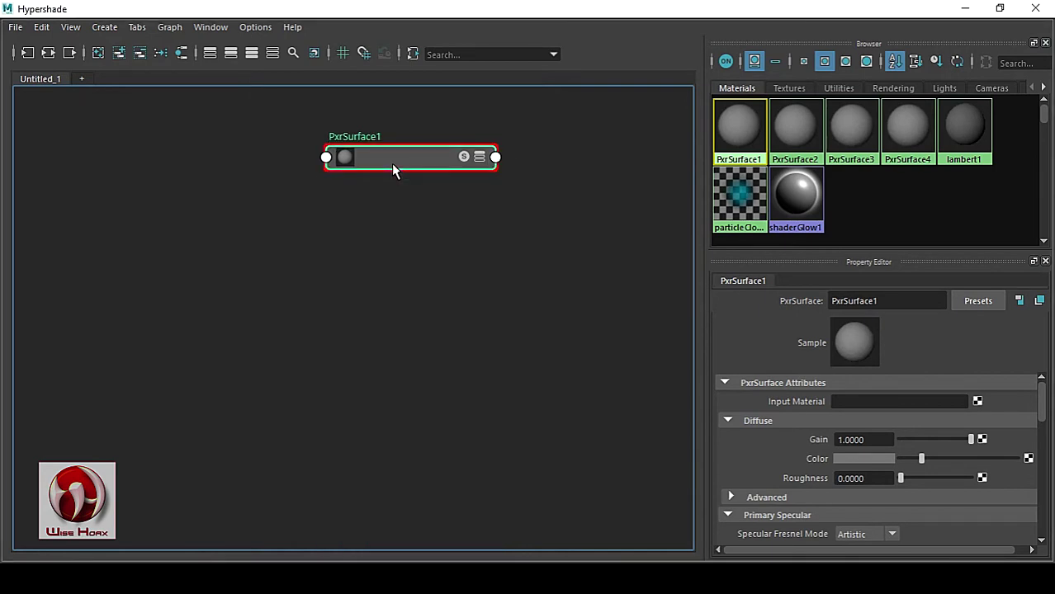
{"action": "key", "text": "3"}
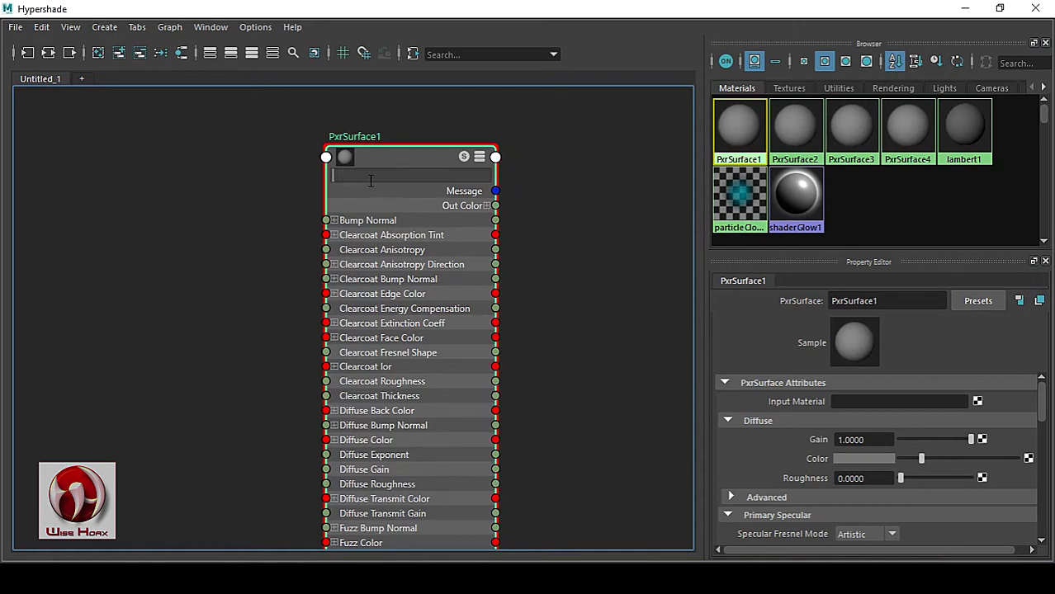
{"action": "left_click", "coordinate": [371, 180]}
{"action": "type", "text": "ut"}
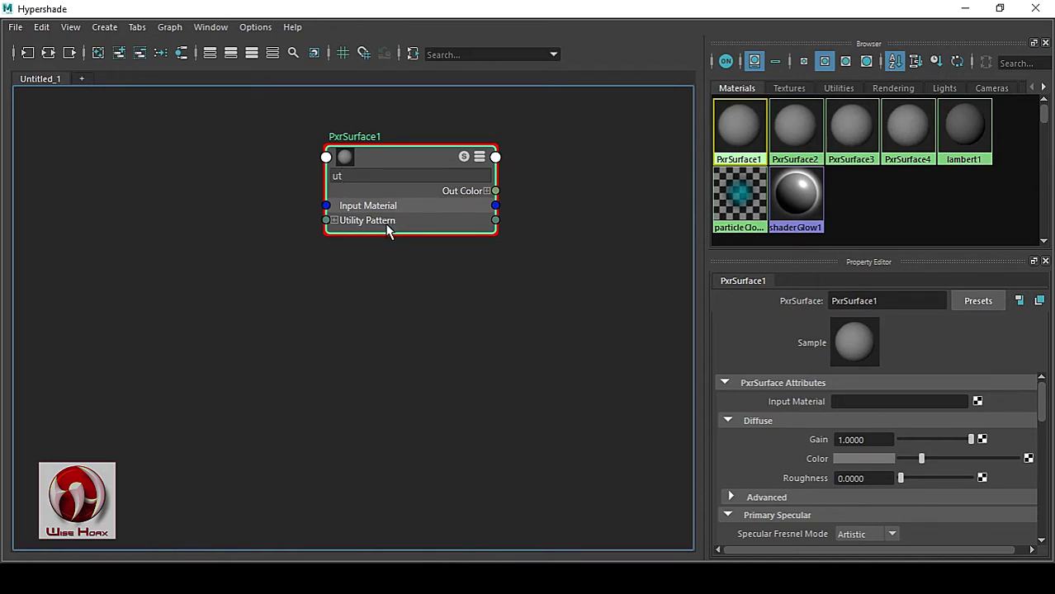
{"action": "left_click", "coordinate": [333, 221]}
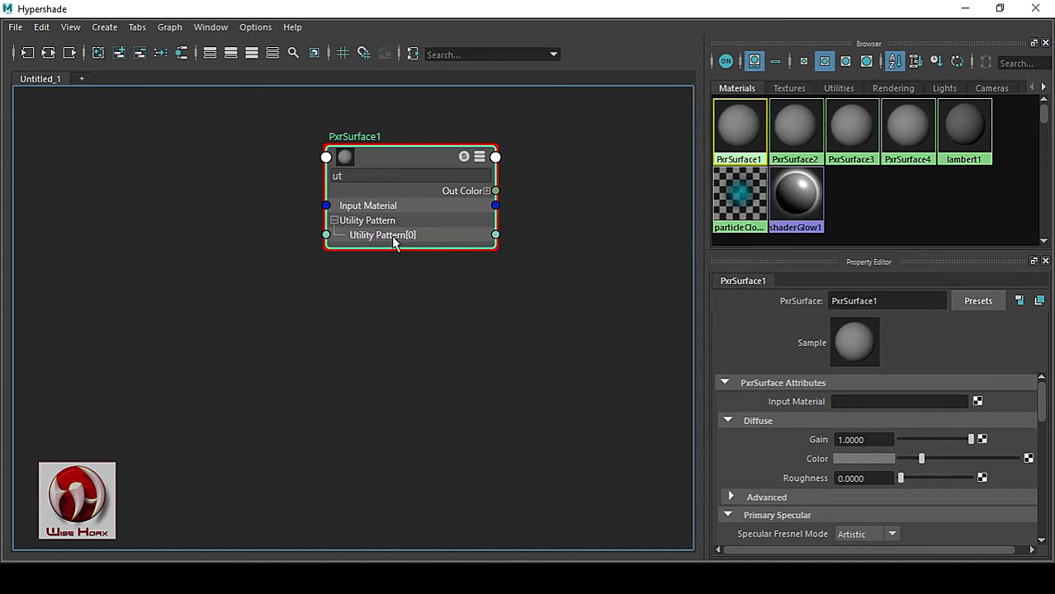
{"action": "left_click_drag", "start_coordinate": [400, 154], "coordinate": [461, 149]}
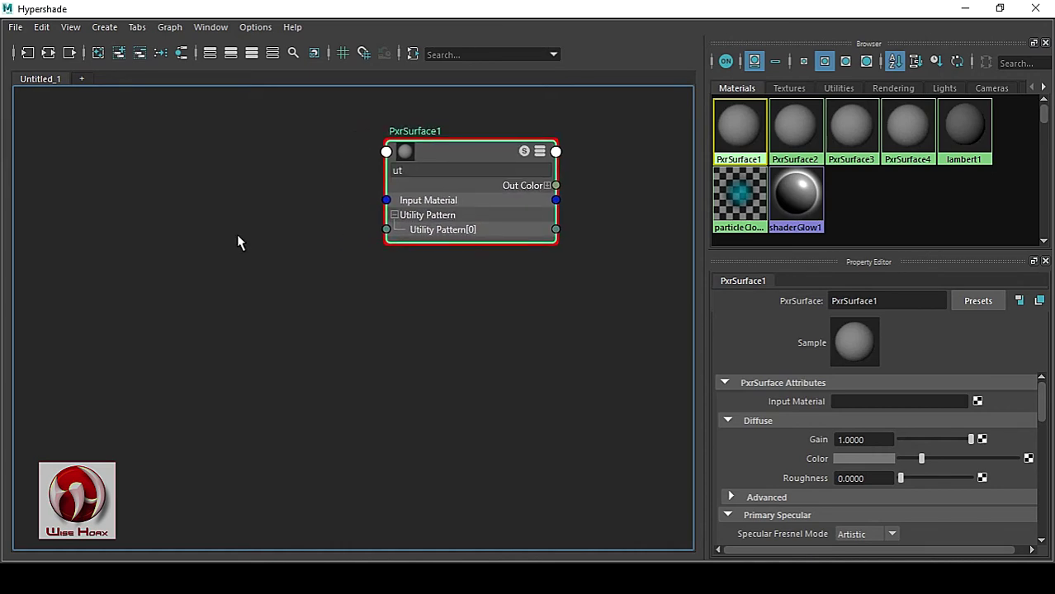
{"action": "left_click", "coordinate": [195, 213]}
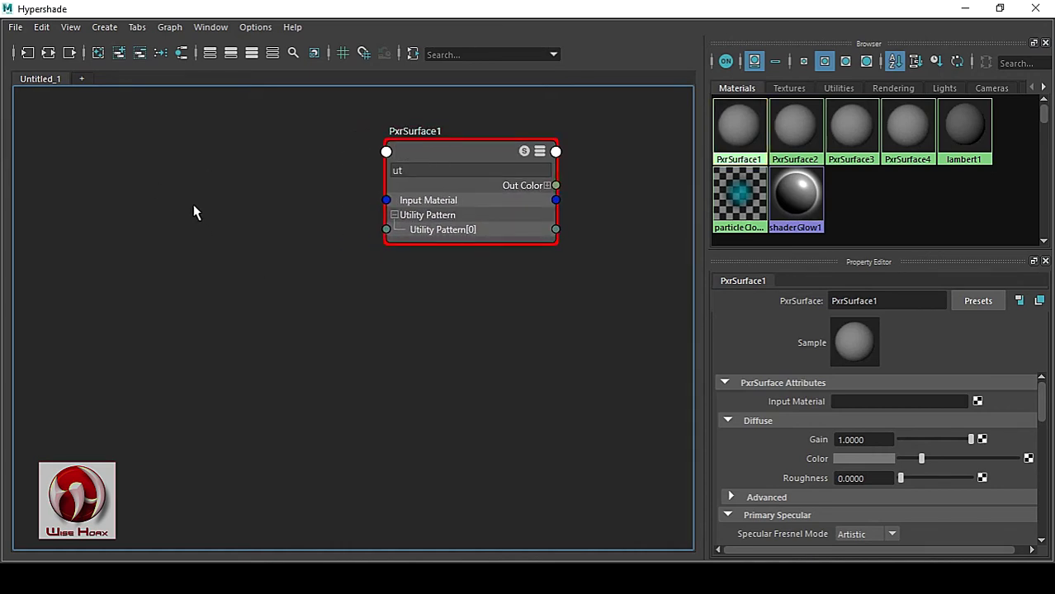
Create a PxrMatteID node and position PxrMatteID1 with all its attributes showing
{"action": "key", "text": "Tab"}
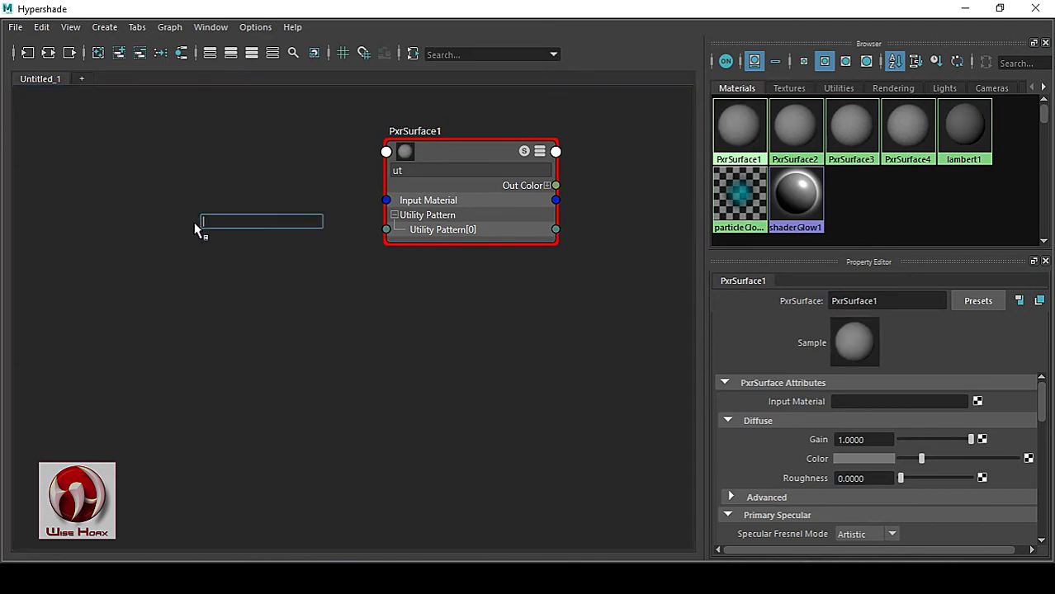
{"action": "type", "text": "pxrm"}
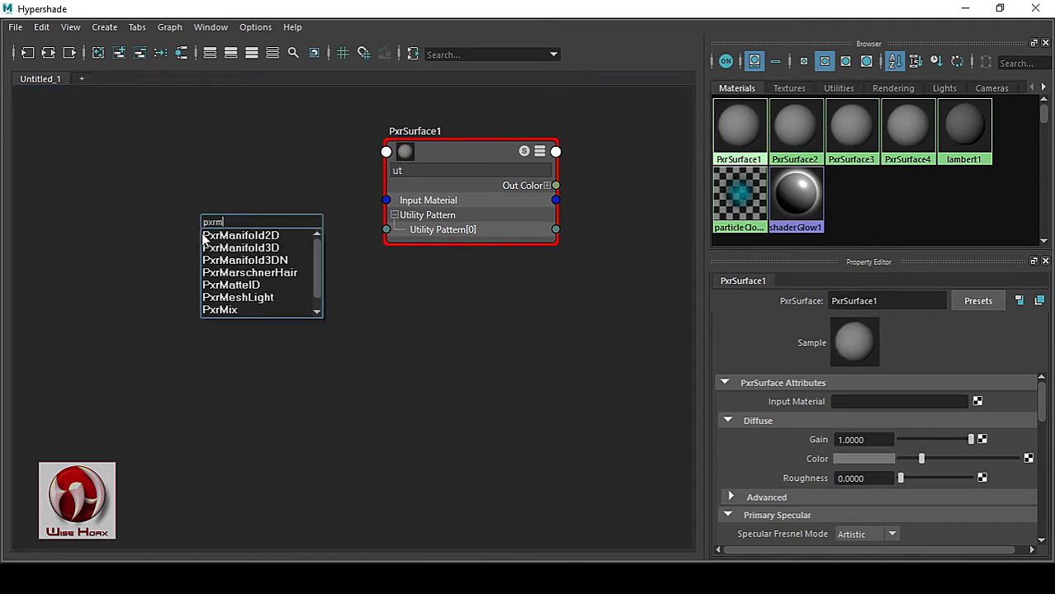
{"action": "left_click", "coordinate": [240, 286]}
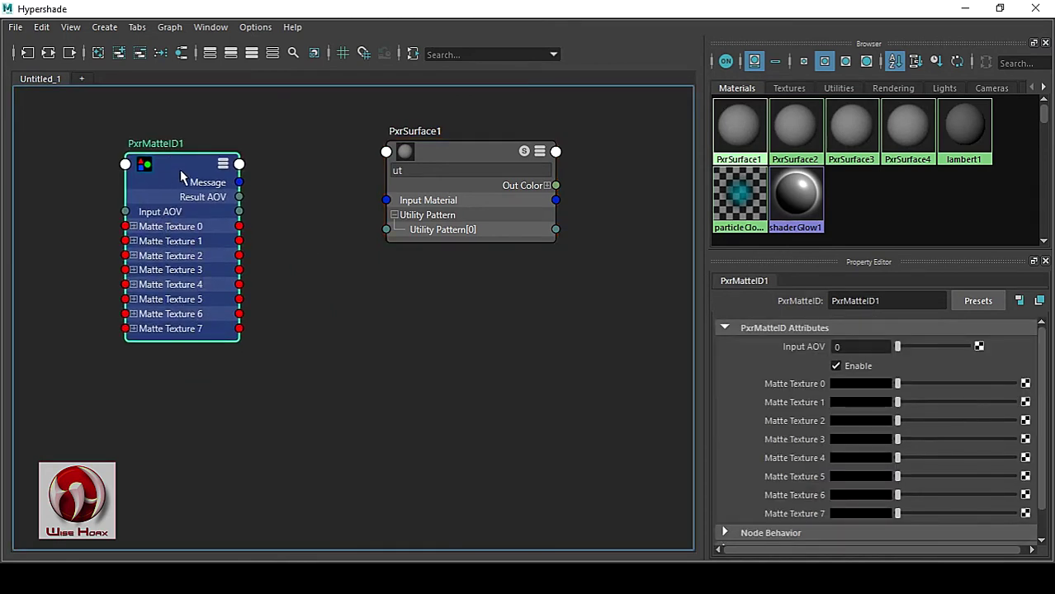
{"action": "mouse_move", "coordinate": [181, 173]}
{"action": "left_mouse_down"}
{"action": "mouse_move", "coordinate": [162, 166]}
{"action": "mouse_move", "coordinate": [182, 157]}
{"action": "mouse_move", "coordinate": [168, 162]}
{"action": "left_mouse_up"}
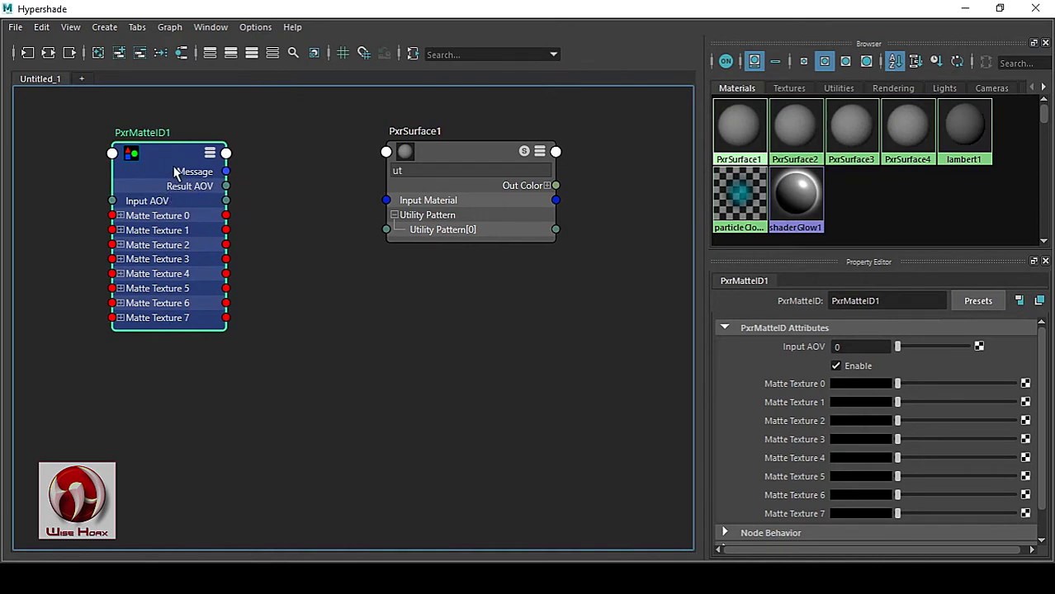
{"action": "mouse_move", "coordinate": [177, 154]}
{"action": "left_mouse_down"}
{"action": "mouse_move", "coordinate": [217, 163]}
{"action": "mouse_move", "coordinate": [180, 151]}
{"action": "left_mouse_up"}
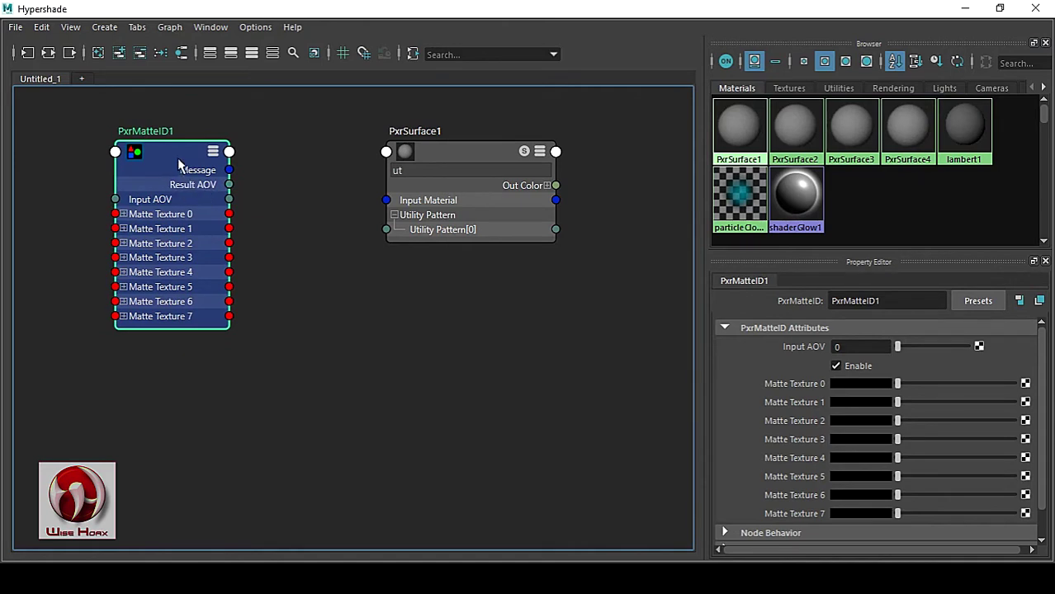
{"action": "key", "text": "1"}
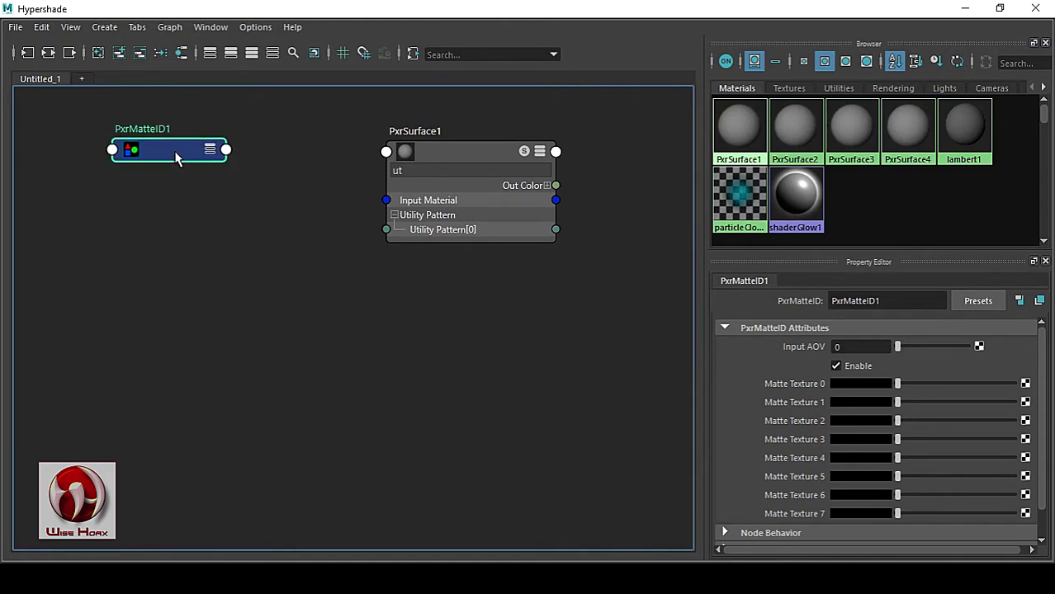
{"action": "left_click_drag", "start_coordinate": [177, 153], "coordinate": [192, 181]}
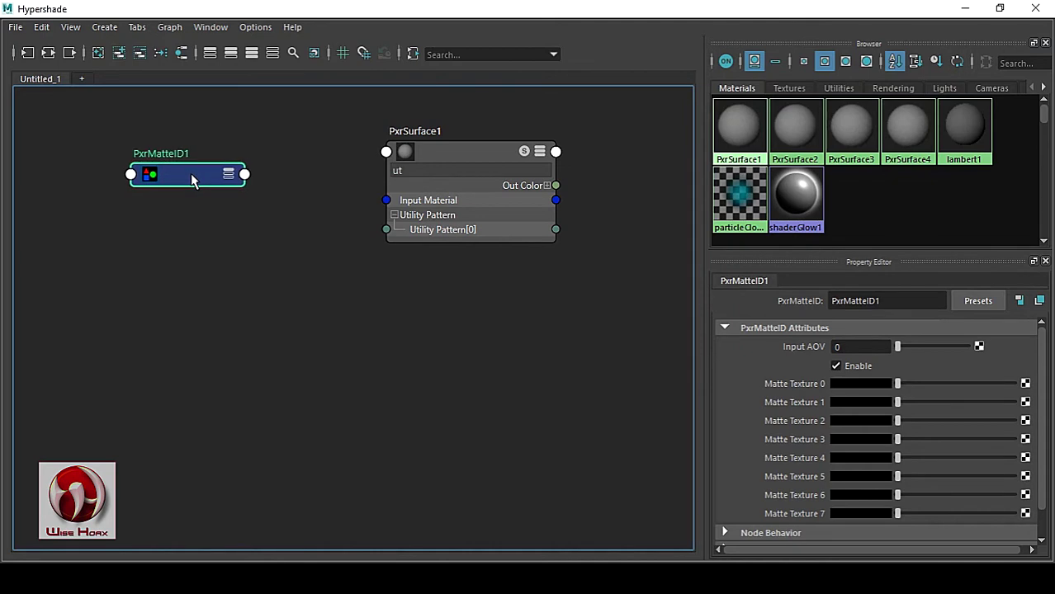
{"action": "key", "text": "3"}
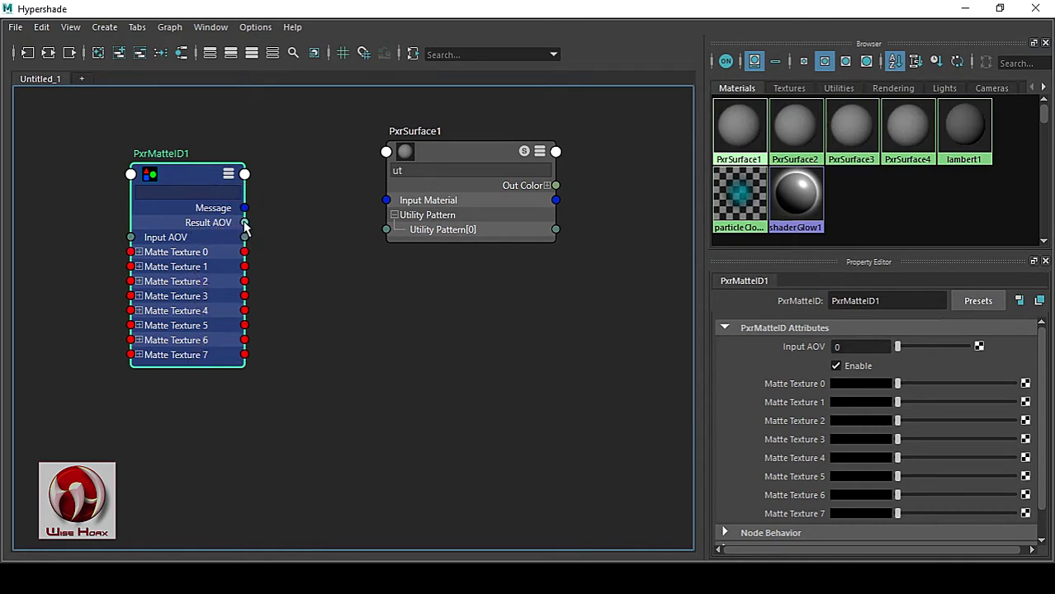
Connect Result AOV to PxrSurface1's Utility Pattern[0] and bring PxrSurface2 into the graph
{"action": "left_click_drag", "start_coordinate": [245, 223], "coordinate": [386, 230]}
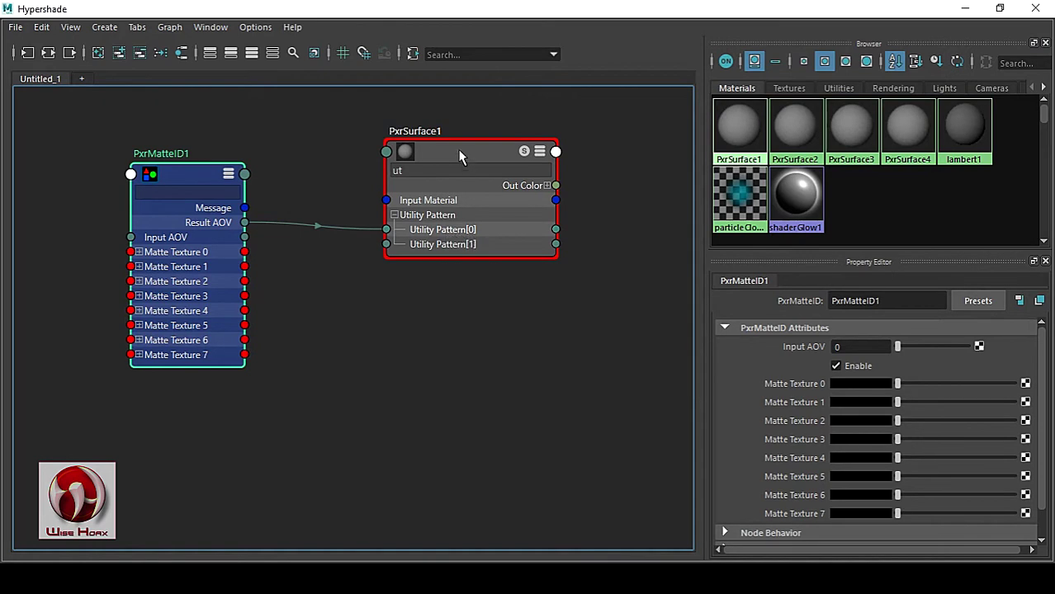
{"action": "left_click_drag", "start_coordinate": [460, 157], "coordinate": [422, 153]}
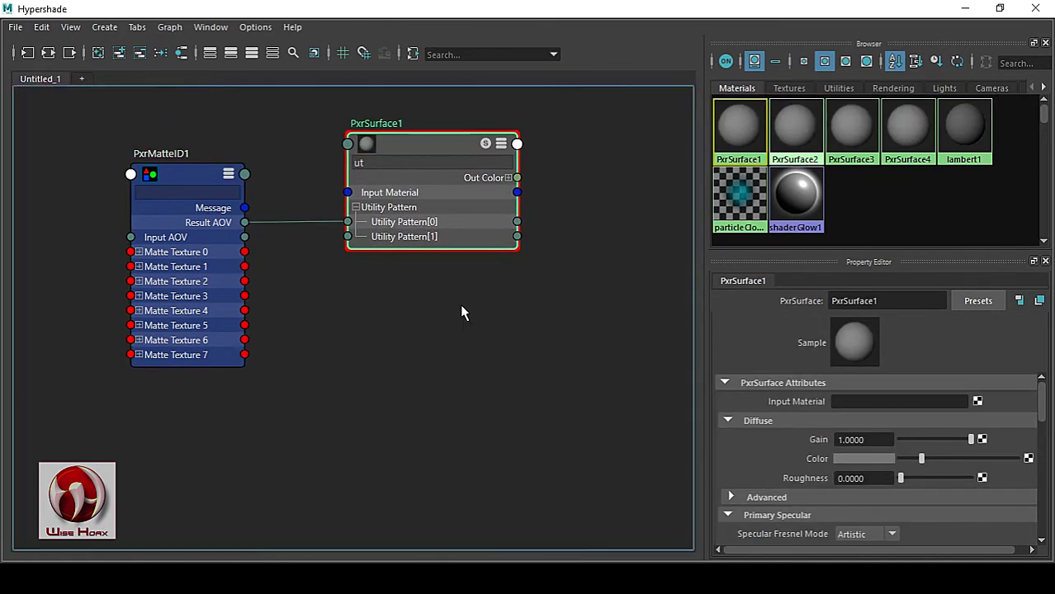
{"action": "middle_click_drag", "start_coordinate": [463, 312], "coordinate": [430, 313]}
{"action": "left_click_drag", "start_coordinate": [509, 333], "coordinate": [478, 304]}
Filter PxrSurface2 by 'ut' and connect PxrMatteID1's Result AOV to its Utility Pattern[0]
{"action": "key", "text": "1"}
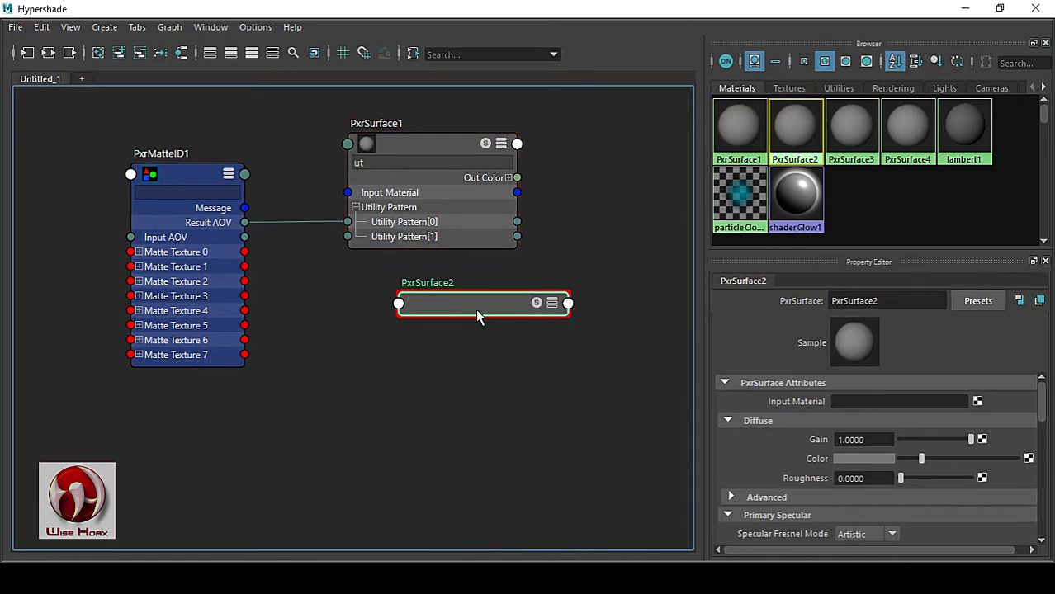
{"action": "key", "text": "3"}
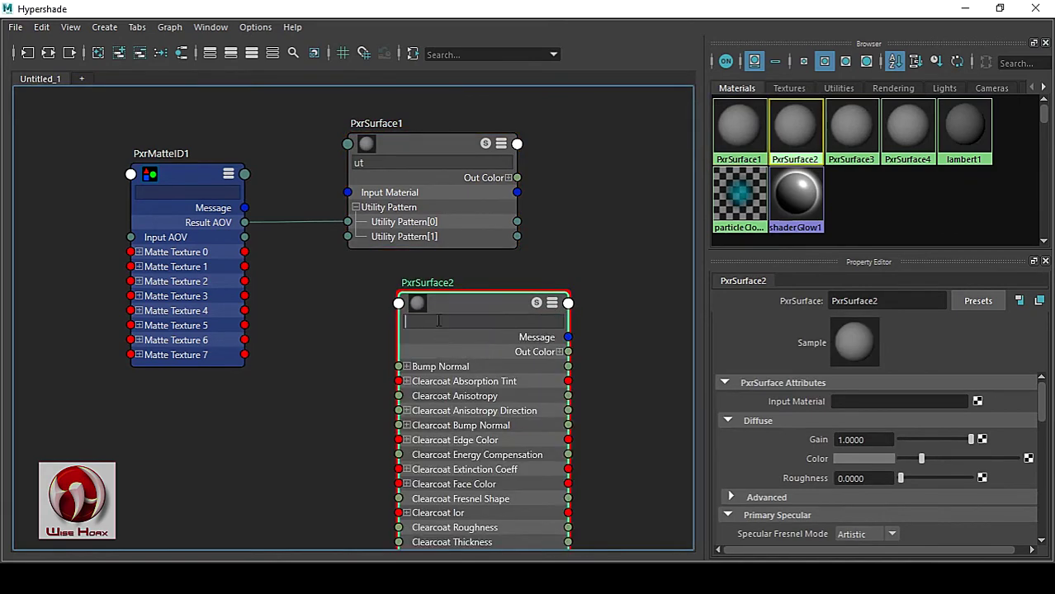
{"action": "left_click", "coordinate": [438, 321]}
{"action": "type", "text": "ut"}
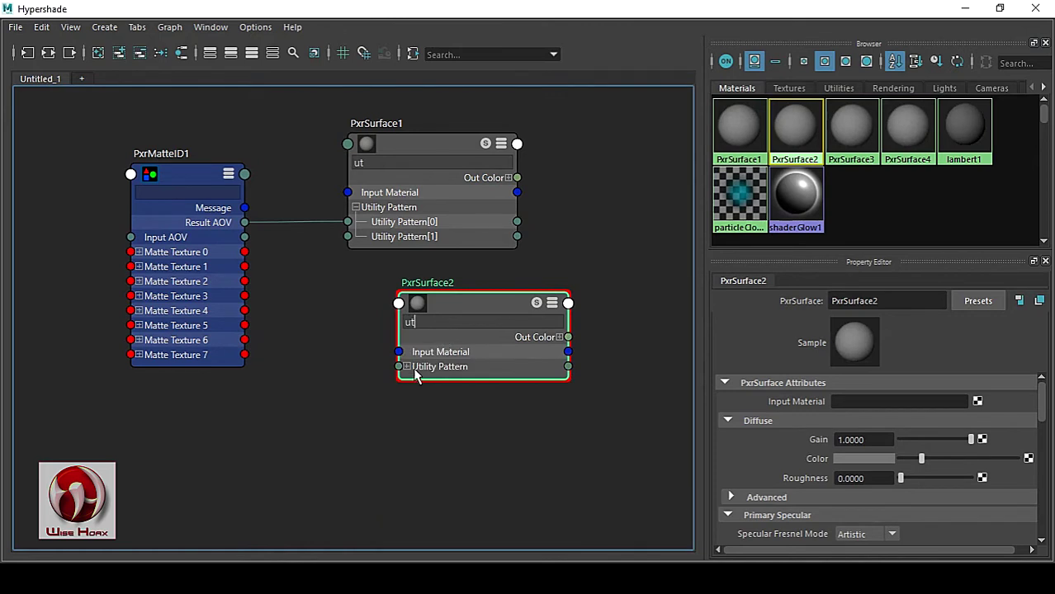
{"action": "left_click", "coordinate": [407, 367]}
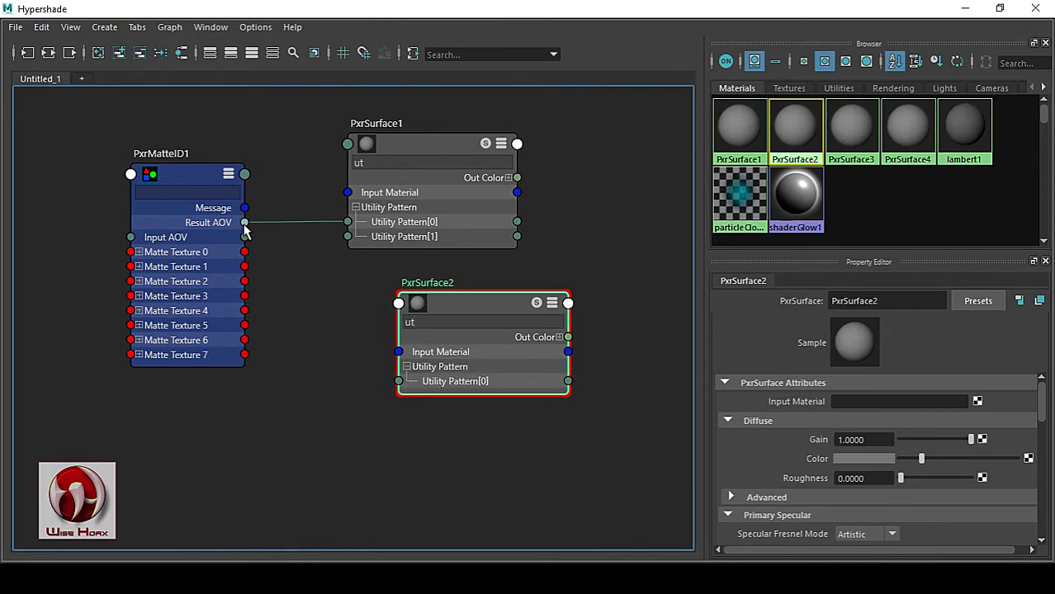
{"action": "left_click_drag", "start_coordinate": [244, 223], "coordinate": [399, 381]}
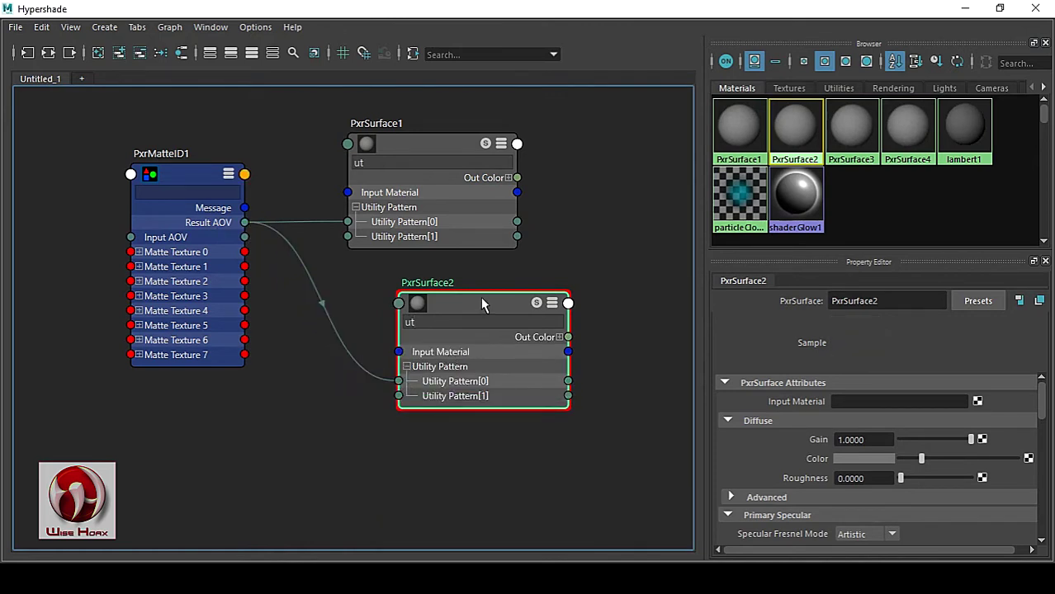
{"action": "left_click_drag", "start_coordinate": [480, 296], "coordinate": [615, 120]}
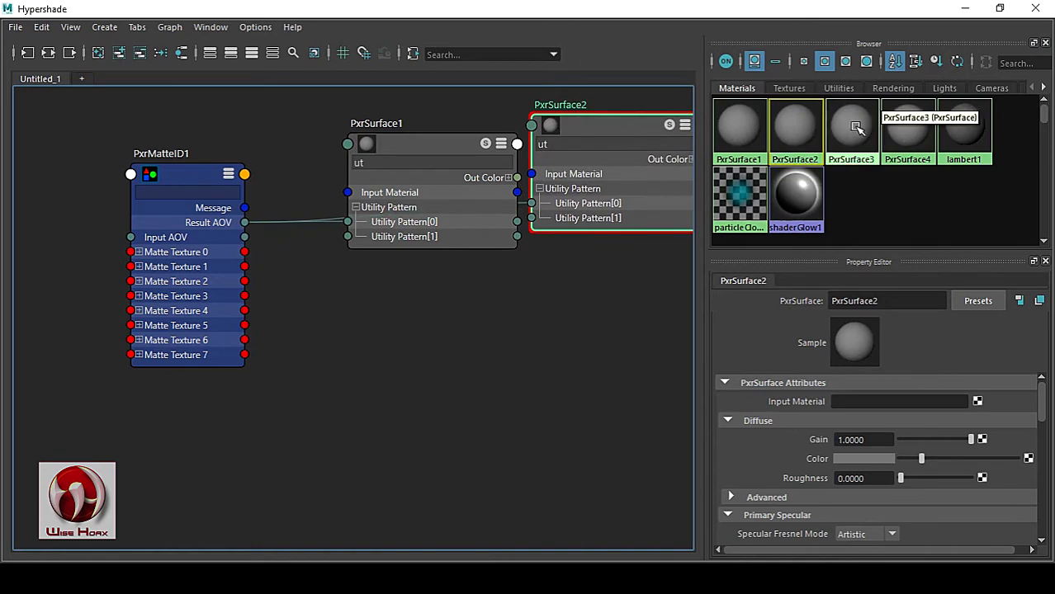
Add PxrSurface3 and wire Result AOV into its Utility Pattern[0]; bring in PxrSurface4
{"action": "middle_click_drag", "start_coordinate": [832, 151], "coordinate": [367, 340]}
{"action": "left_click_drag", "start_coordinate": [390, 368], "coordinate": [513, 228]}
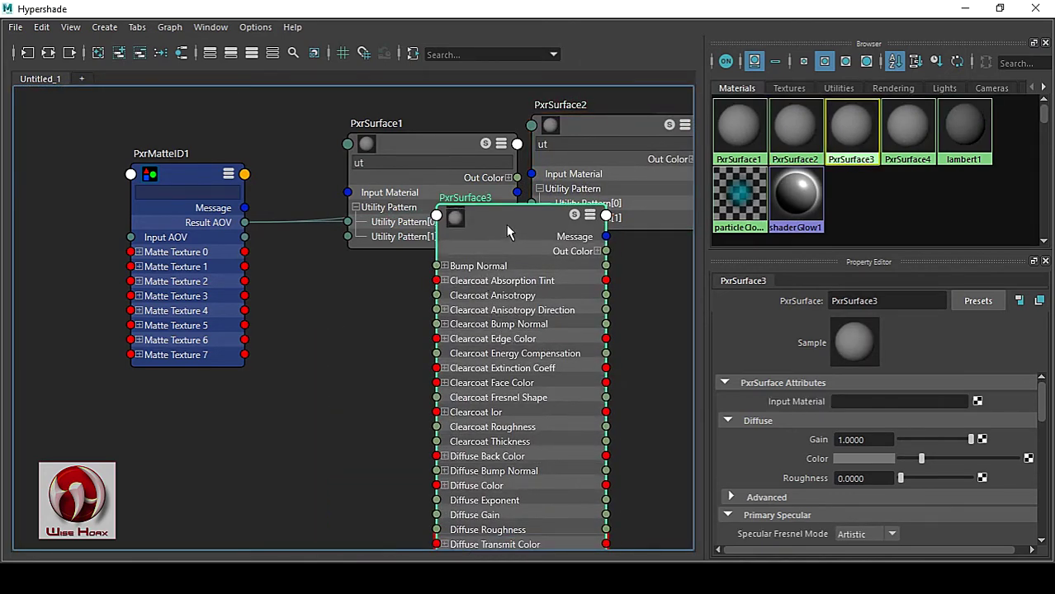
{"action": "key", "text": "1"}
{"action": "key", "text": "3"}
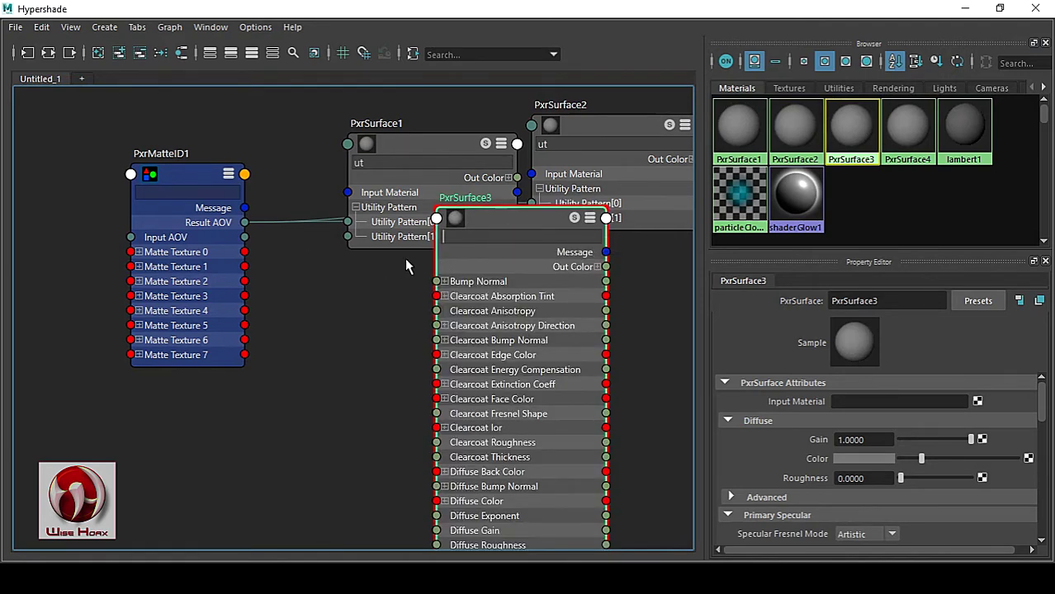
{"action": "key", "text": "2"}
{"action": "left_click", "coordinate": [446, 282]}
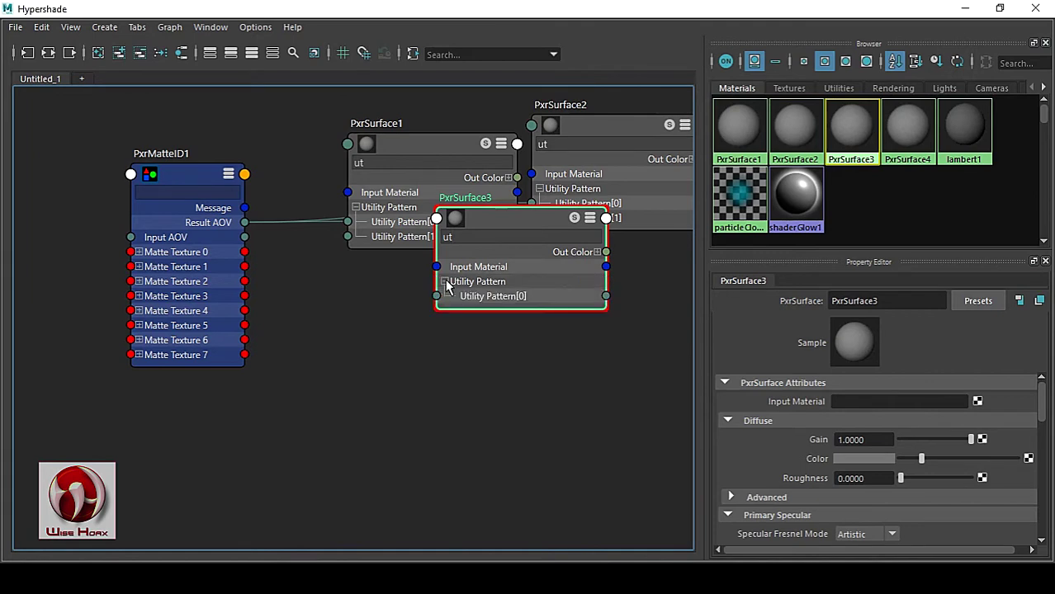
{"action": "left_click_drag", "start_coordinate": [244, 222], "coordinate": [437, 295]}
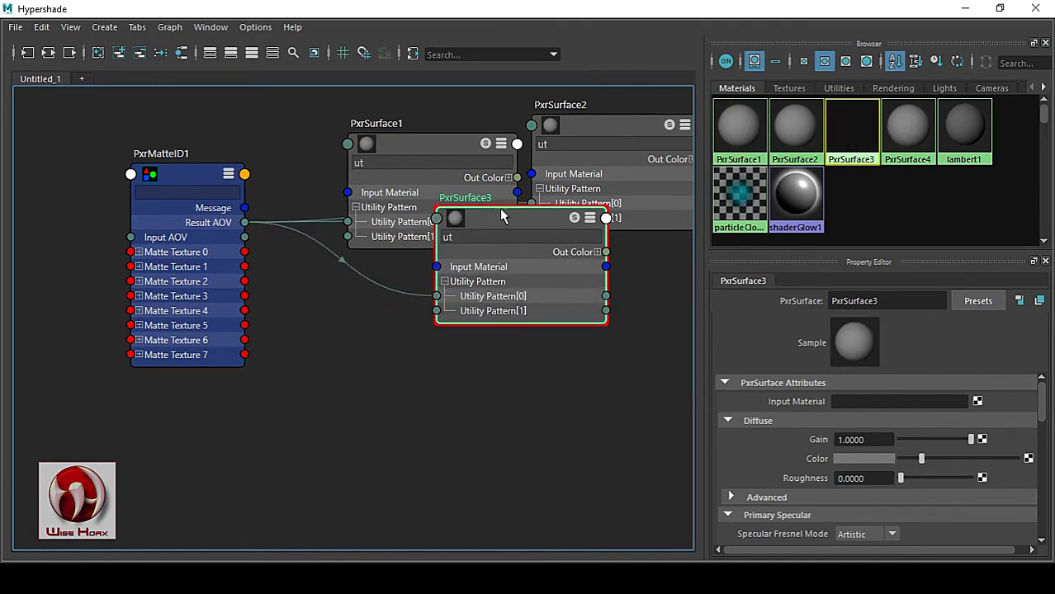
{"action": "left_click_drag", "start_coordinate": [555, 245], "coordinate": [502, 174]}
{"action": "left_click_drag", "start_coordinate": [909, 124], "coordinate": [489, 248]}
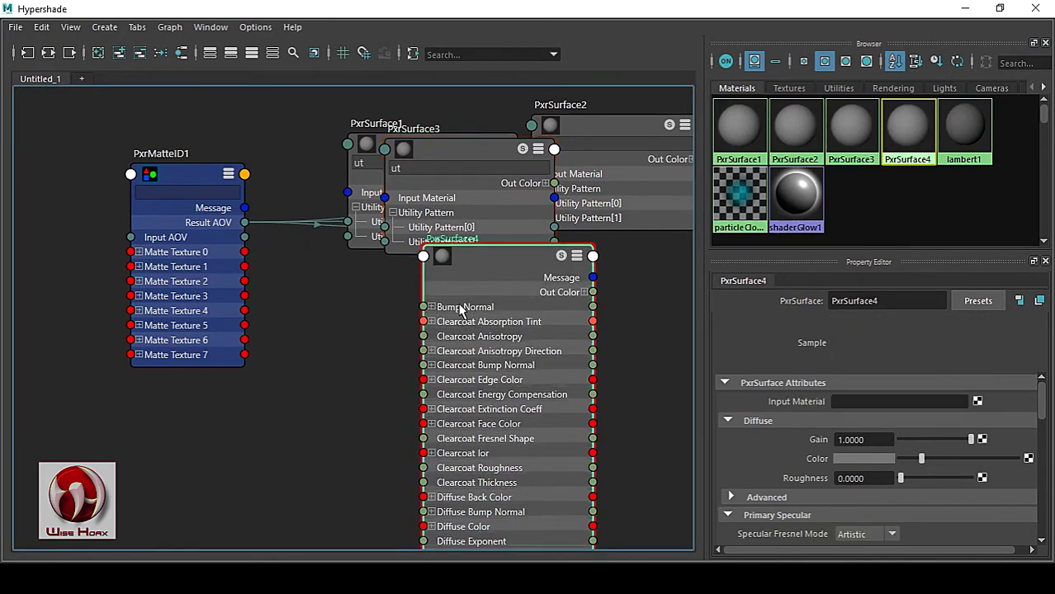
Filter PxrSurface4 by 'ut' and wire PxrMatteID1's Result AOV into its Utility Pattern[0]
{"action": "key", "text": "1"}
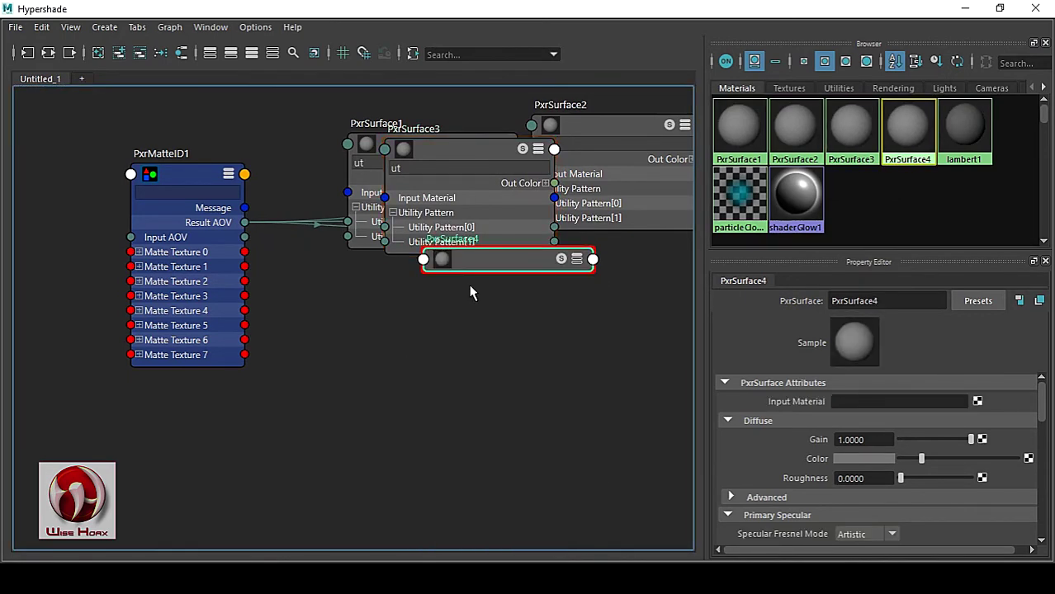
{"action": "key", "text": "3"}
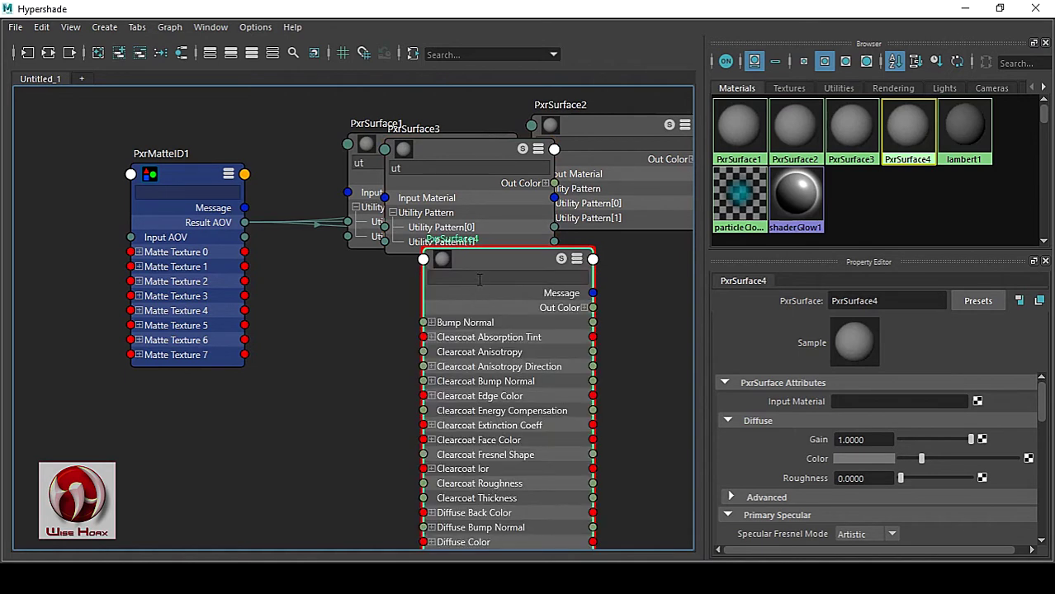
{"action": "left_click", "coordinate": [479, 283]}
{"action": "type", "text": "ut"}
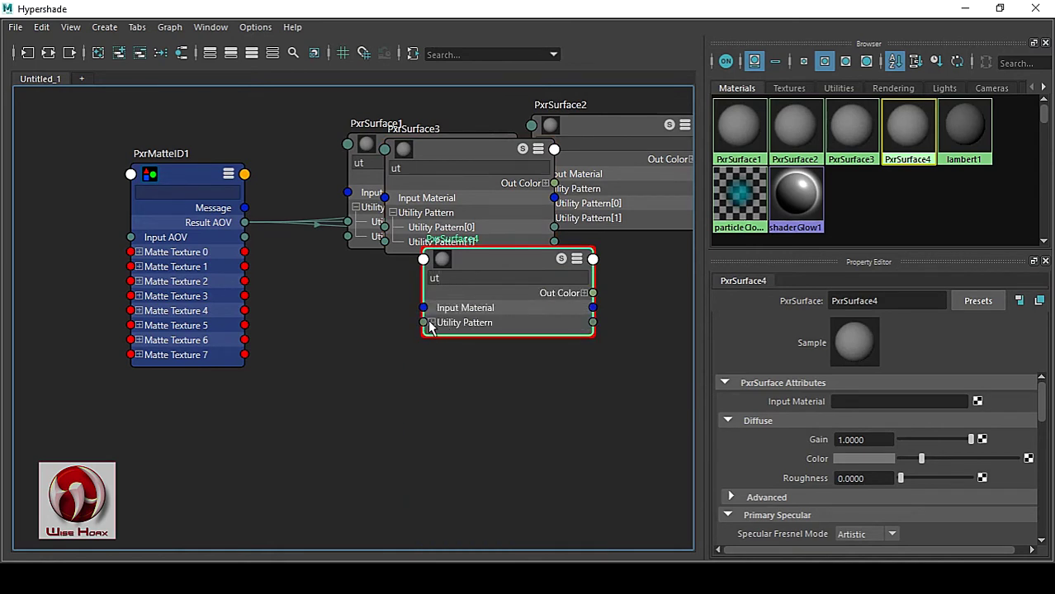
{"action": "left_click", "coordinate": [431, 323]}
{"action": "left_click_drag", "start_coordinate": [244, 223], "coordinate": [423, 338]}
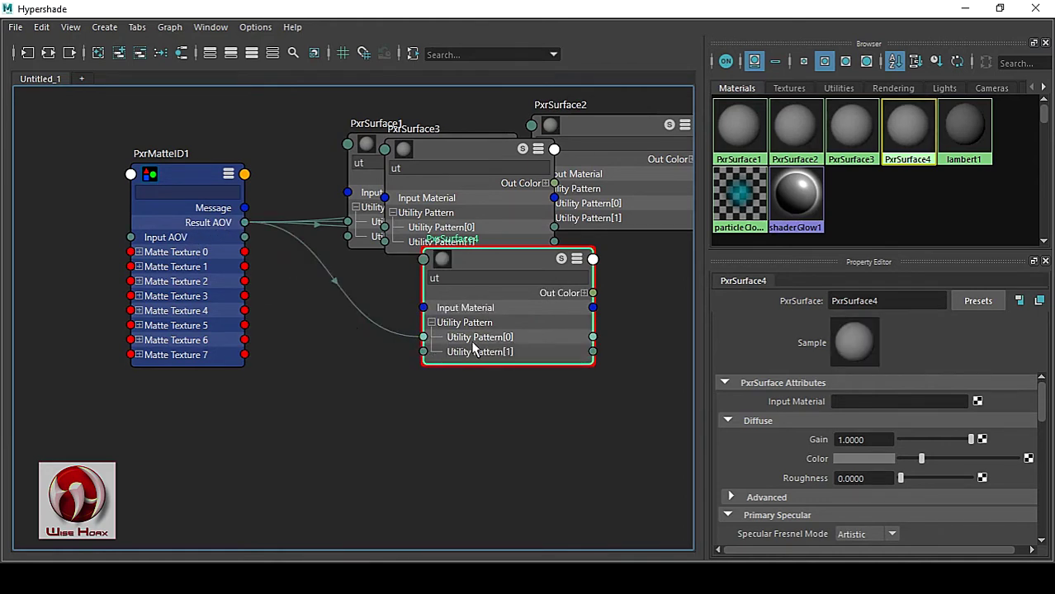
{"action": "left_click_drag", "start_coordinate": [506, 265], "coordinate": [490, 244]}
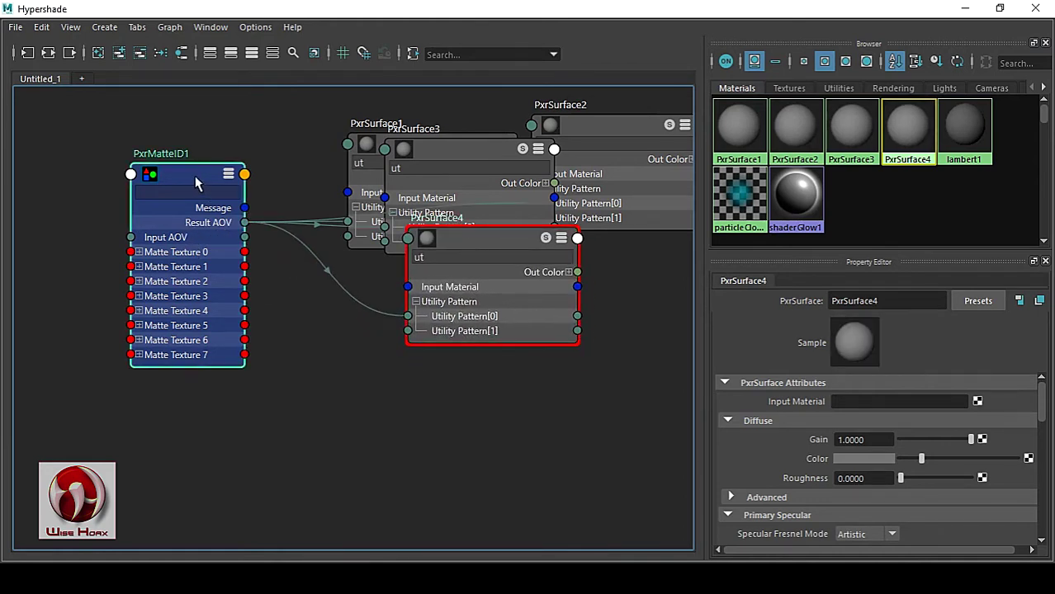
{"action": "left_click_drag", "start_coordinate": [200, 182], "coordinate": [187, 186]}
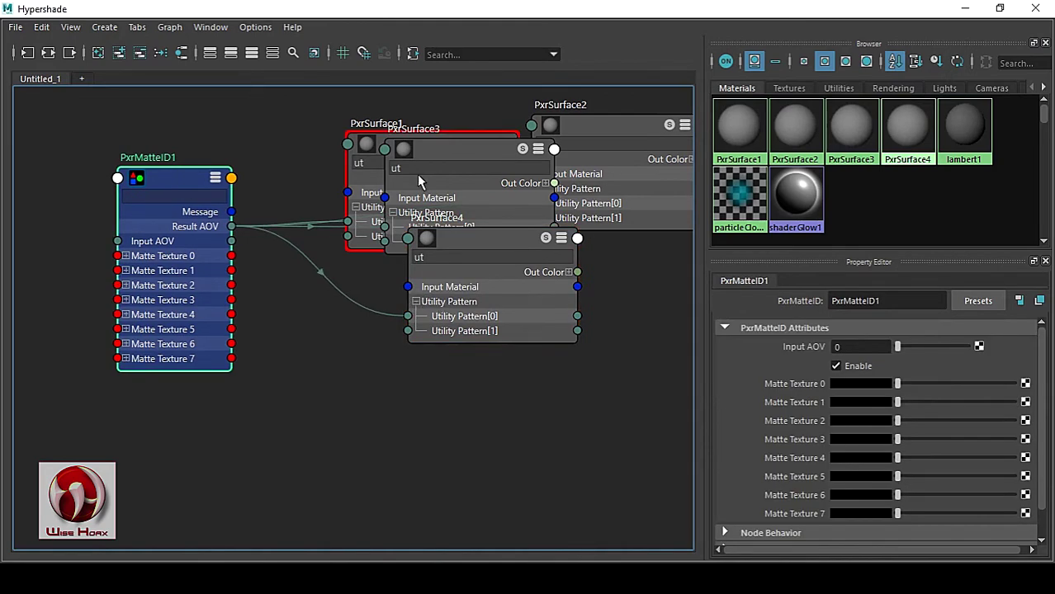
Close Hypershade and start a RenderMan IPR render in a resized, centred render window
{"action": "left_click", "coordinate": [1037, 10]}
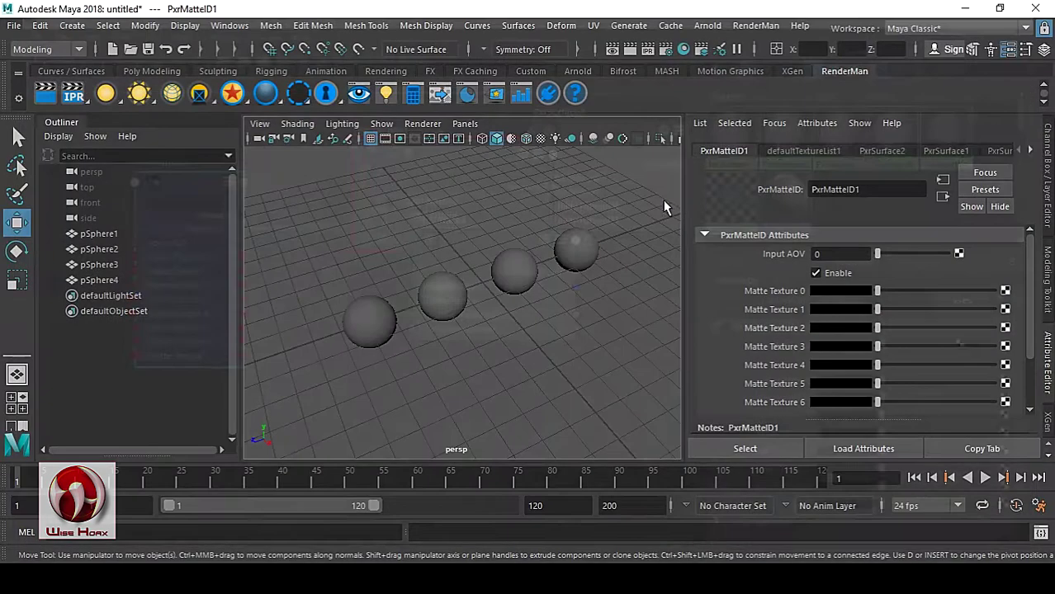
{"action": "left_click", "coordinate": [518, 370]}
{"action": "left_click", "coordinate": [756, 26]}
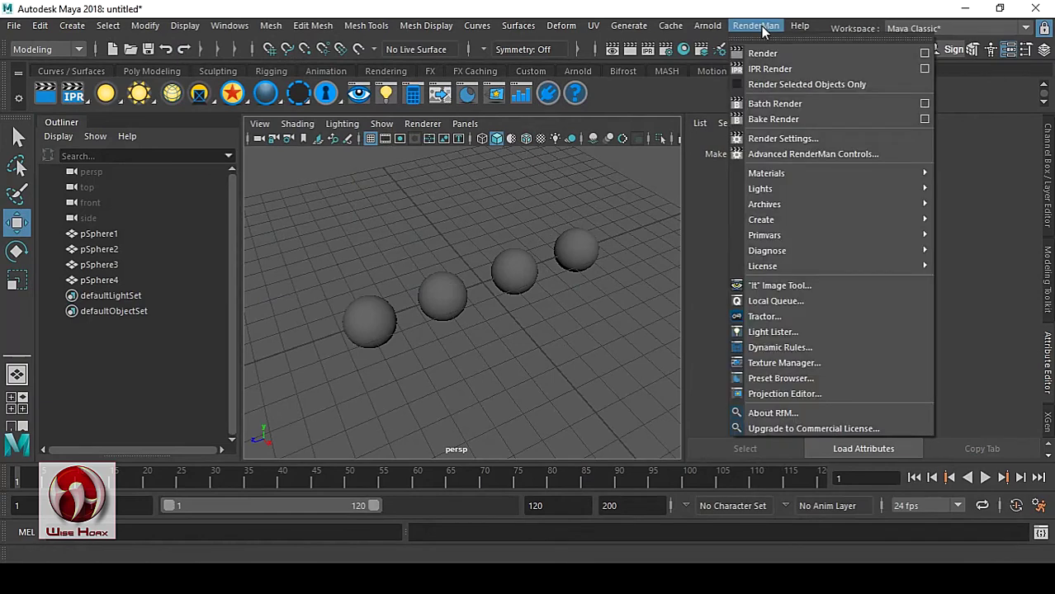
{"action": "left_click", "coordinate": [769, 69]}
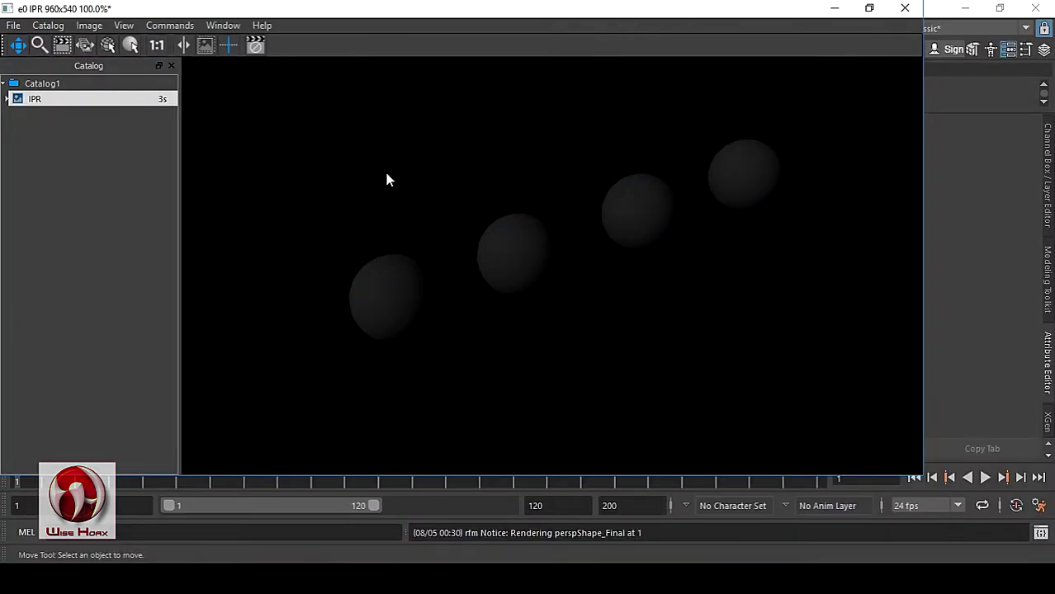
{"action": "left_click_drag", "start_coordinate": [353, 12], "coordinate": [340, 40]}
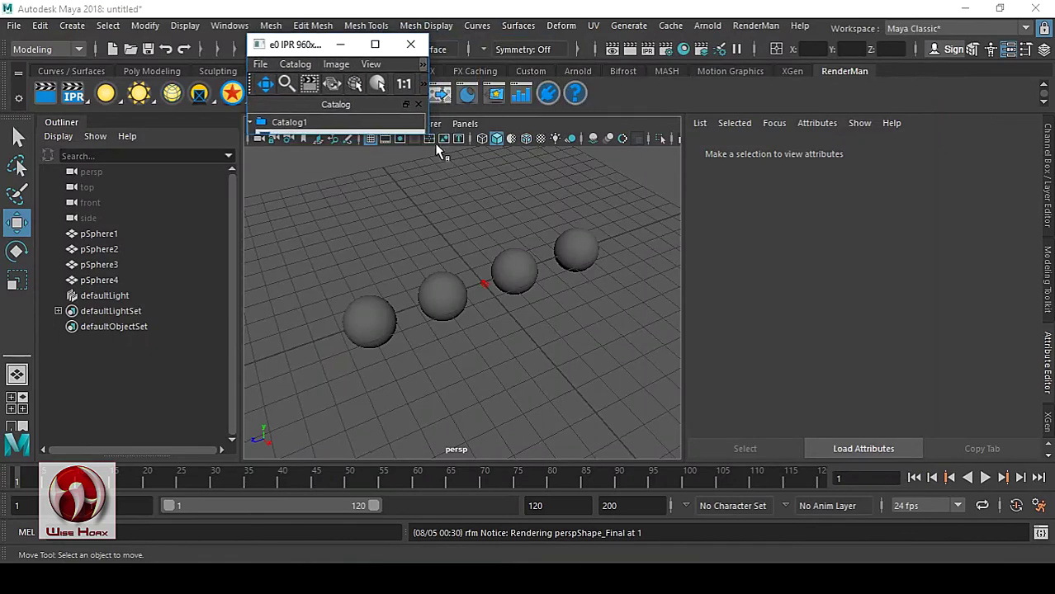
{"action": "left_click_drag", "start_coordinate": [434, 145], "coordinate": [1054, 518]}
{"action": "left_click_drag", "start_coordinate": [469, 50], "coordinate": [296, 50]}
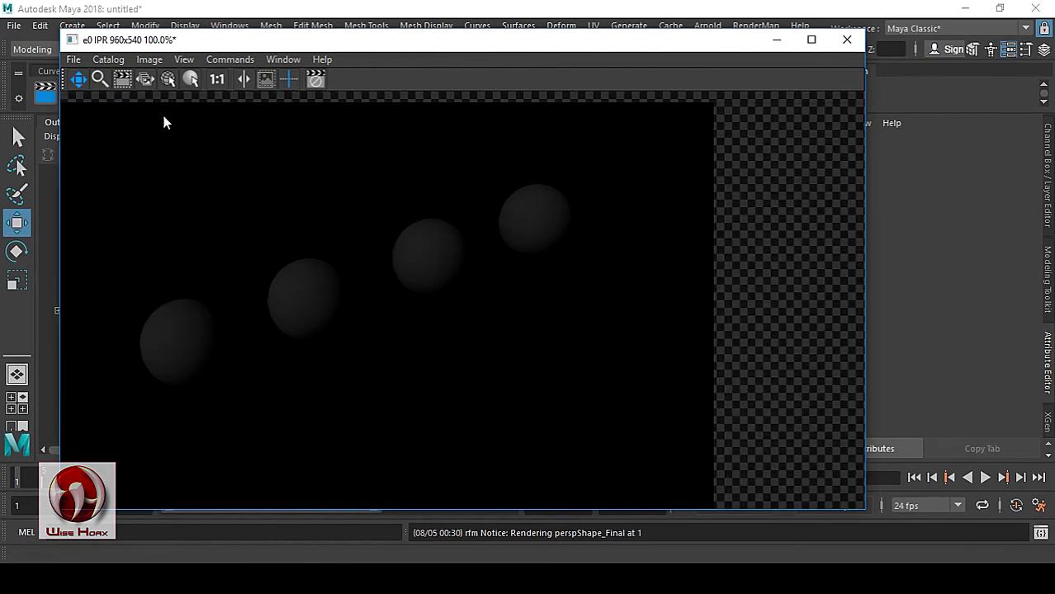
In the render catalog, view the IRR_MatteID0 and IRR_MatteID1 passes, then the IPR image
{"action": "key", "text": "Tab"}
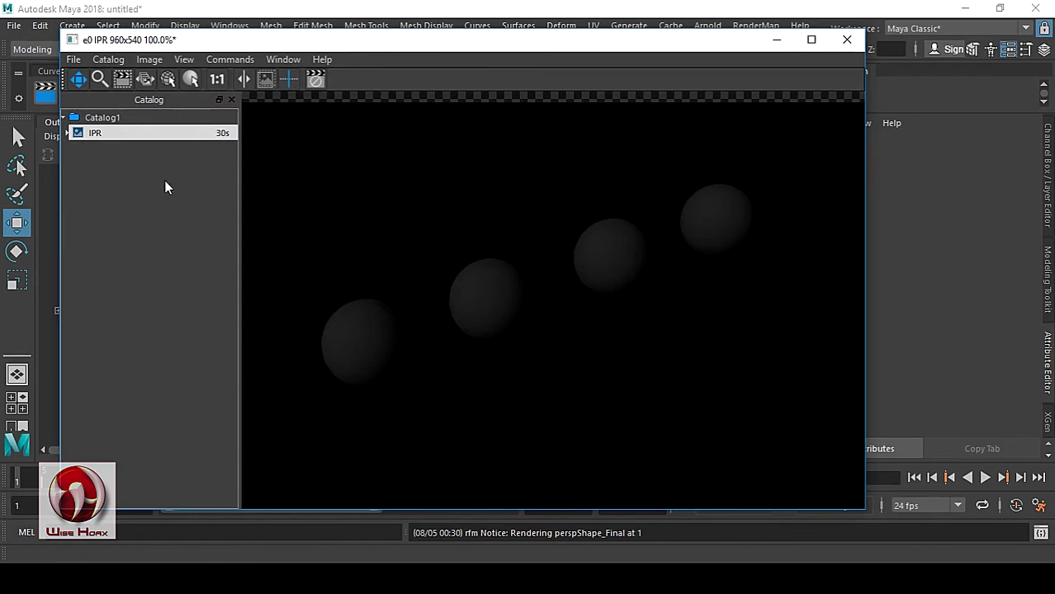
{"action": "left_click", "coordinate": [67, 135]}
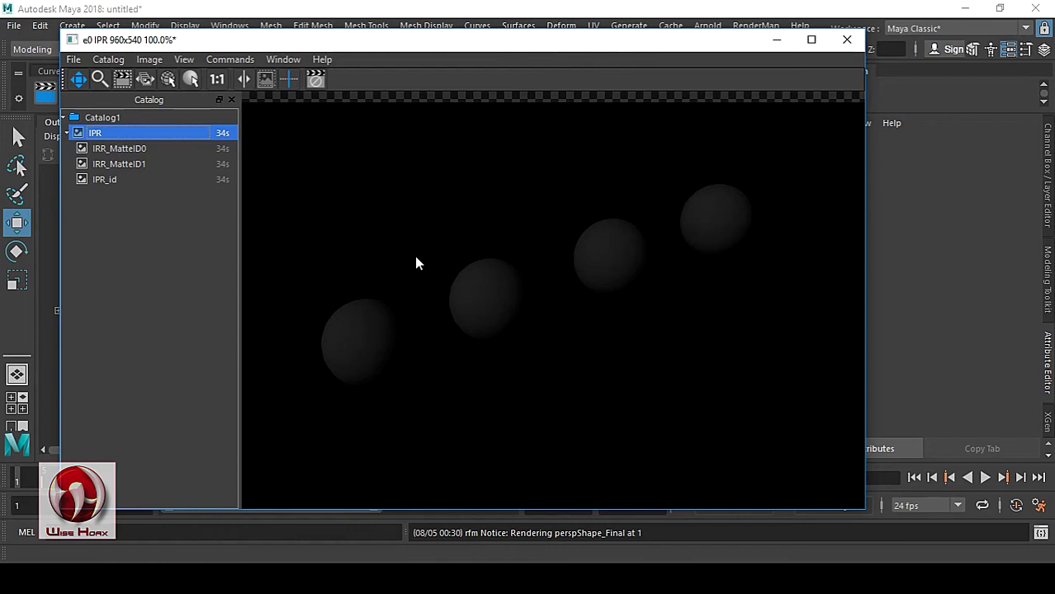
{"action": "left_click", "coordinate": [135, 156]}
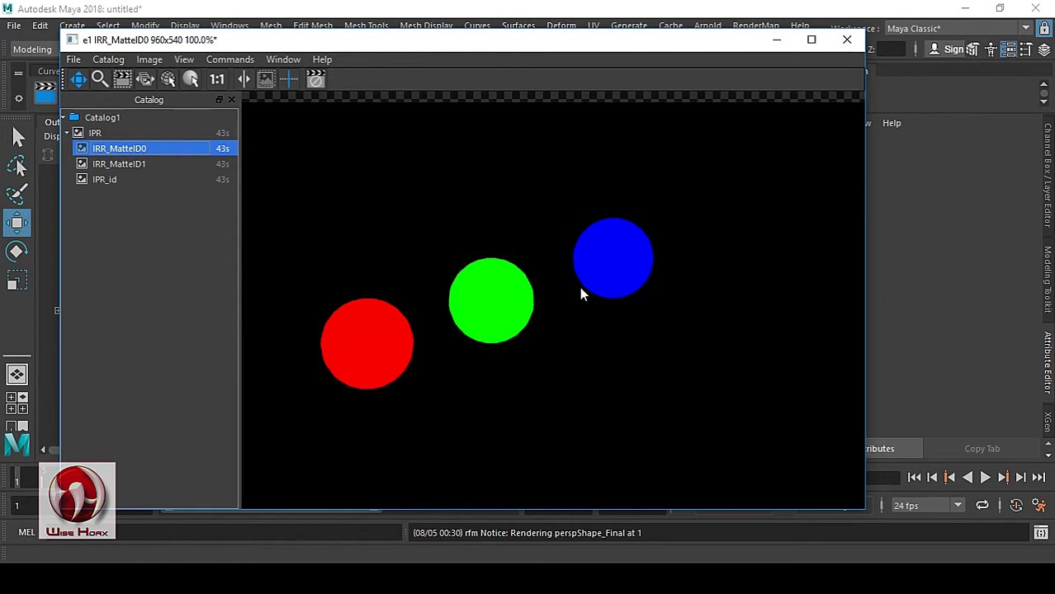
{"action": "left_click", "coordinate": [129, 163]}
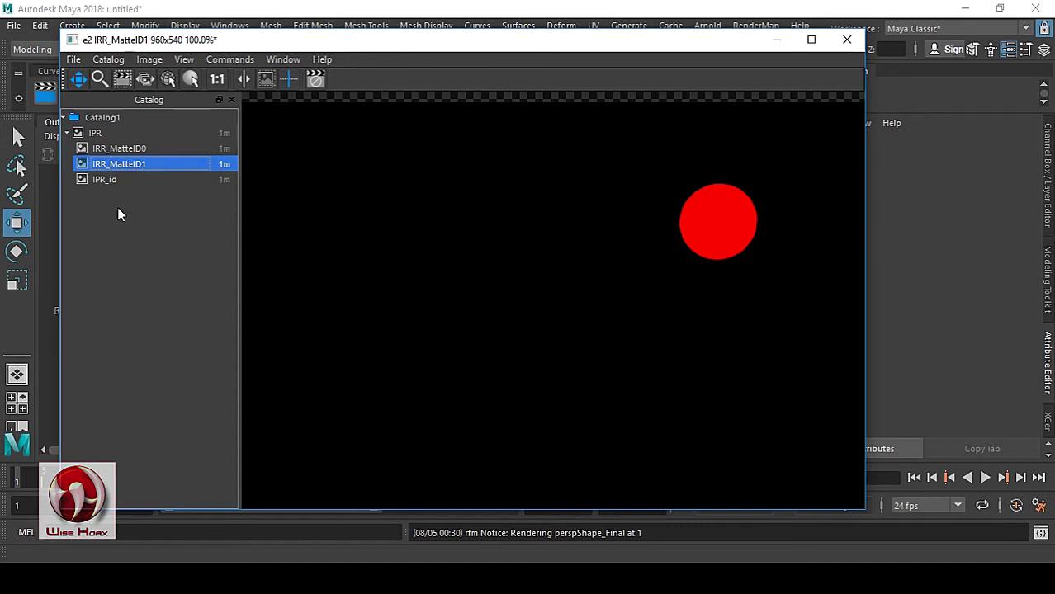
{"action": "left_click", "coordinate": [96, 133]}
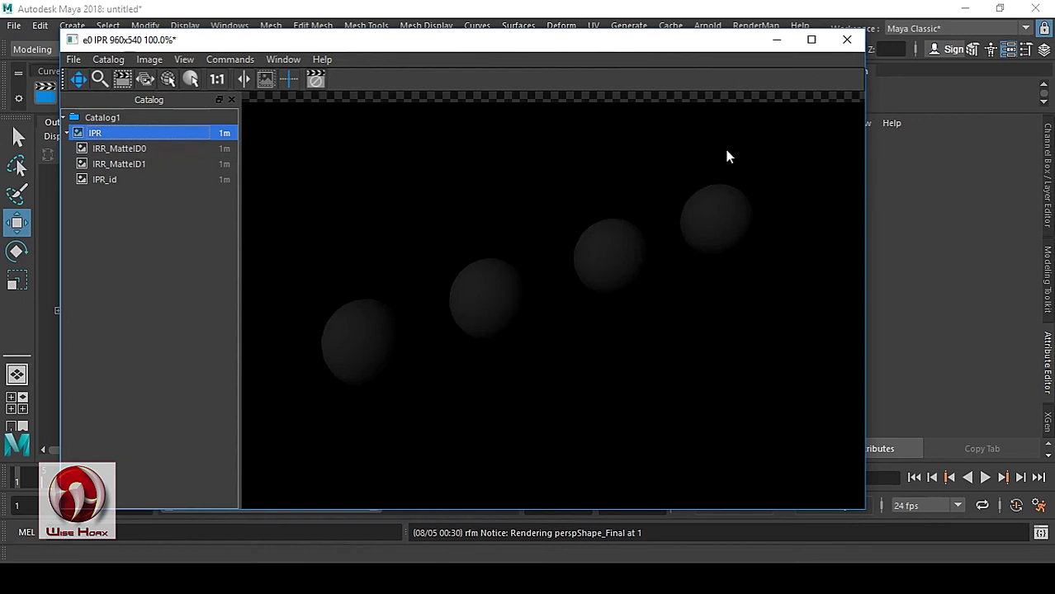
Close the IPR render window, discarding the render without saving
{"action": "left_click_drag", "start_coordinate": [698, 43], "coordinate": [706, 111]}
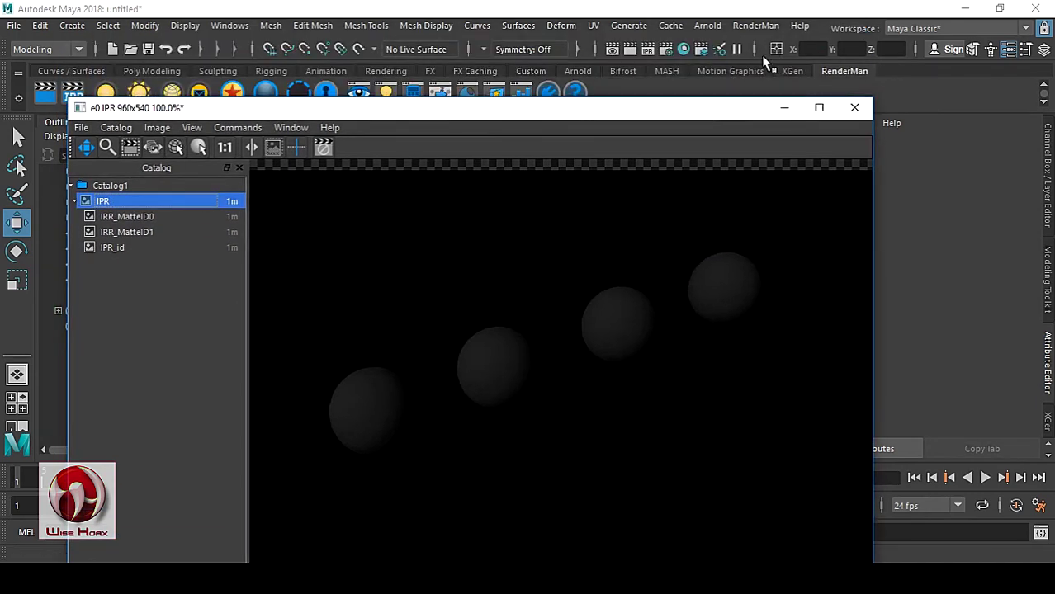
{"action": "left_click", "coordinate": [855, 107]}
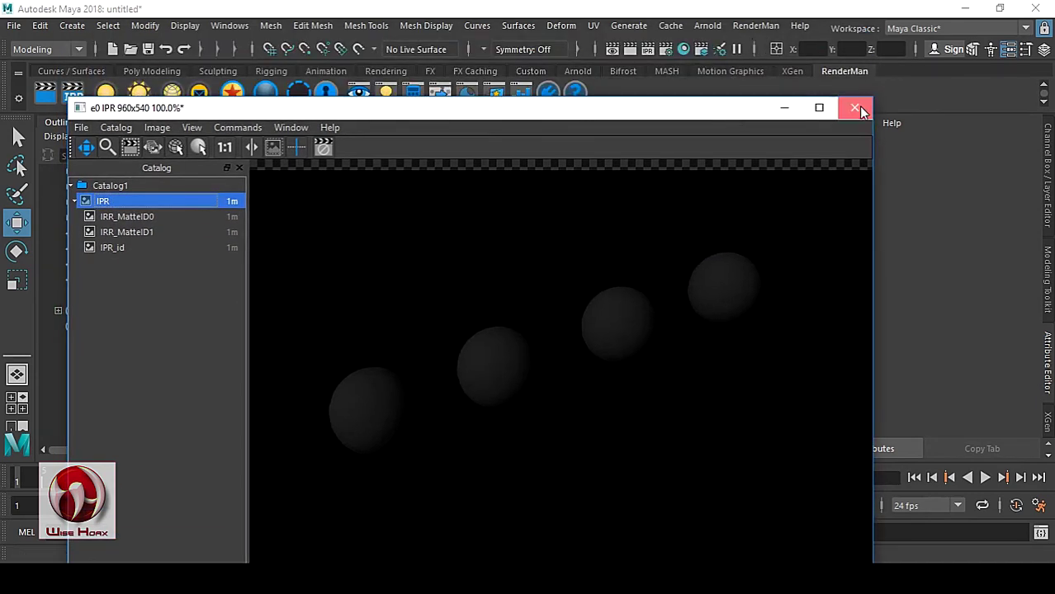
{"action": "left_click", "coordinate": [567, 314]}
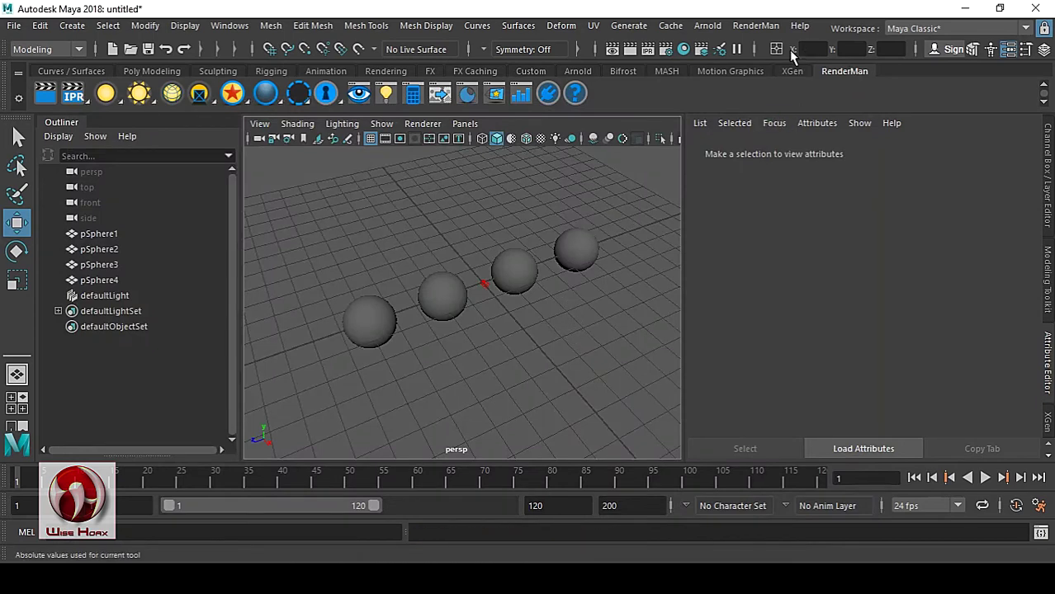
Open Hypershade to look over the shading nodes, then close it
{"action": "left_click", "coordinate": [684, 49]}
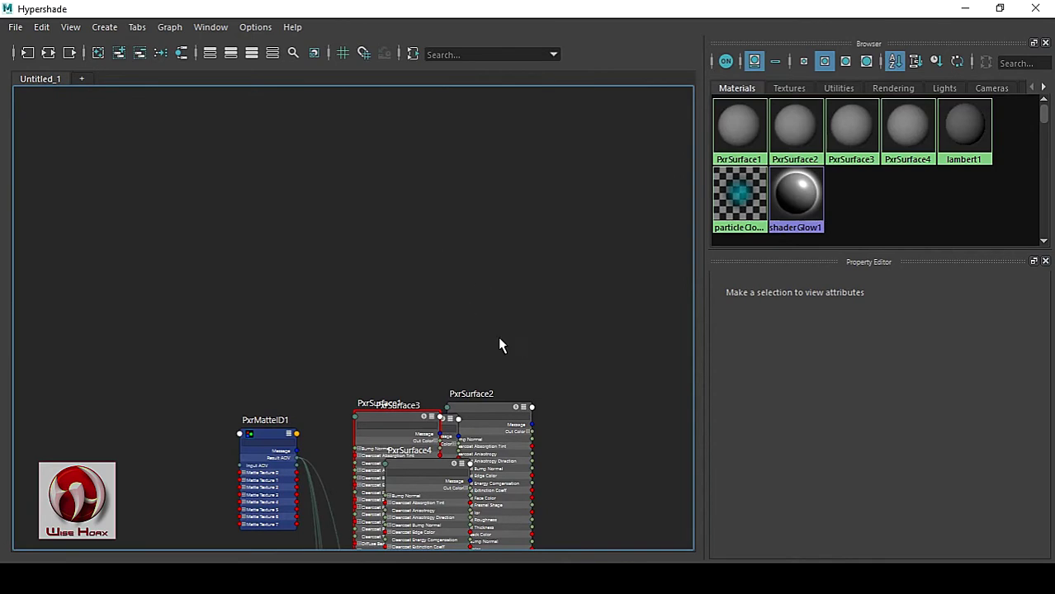
{"action": "middle_click_drag", "start_coordinate": [499, 346], "coordinate": [414, 207], "text": "alt"}
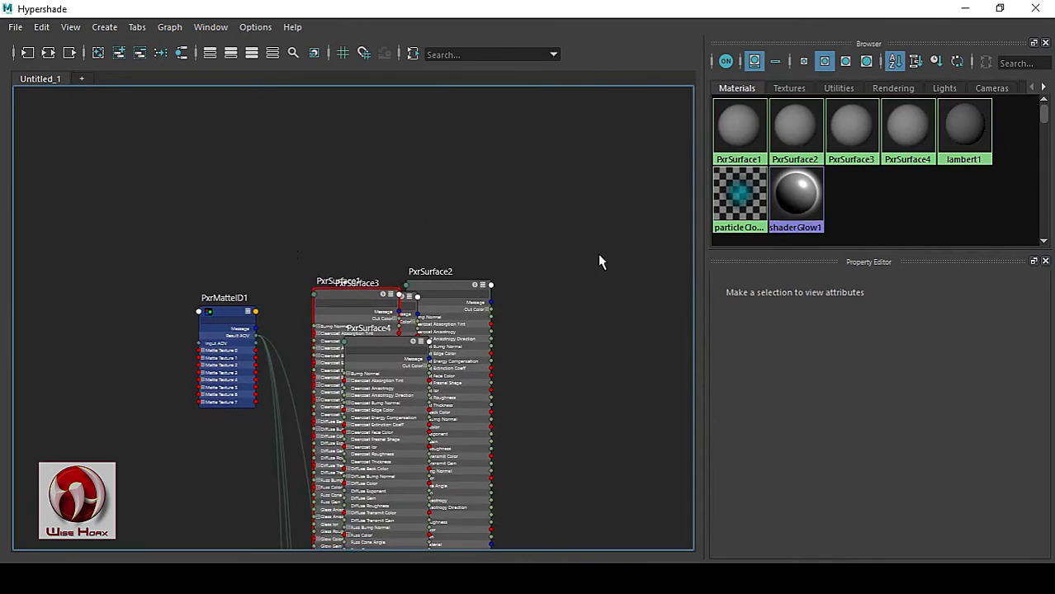
{"action": "left_click", "coordinate": [1038, 8]}
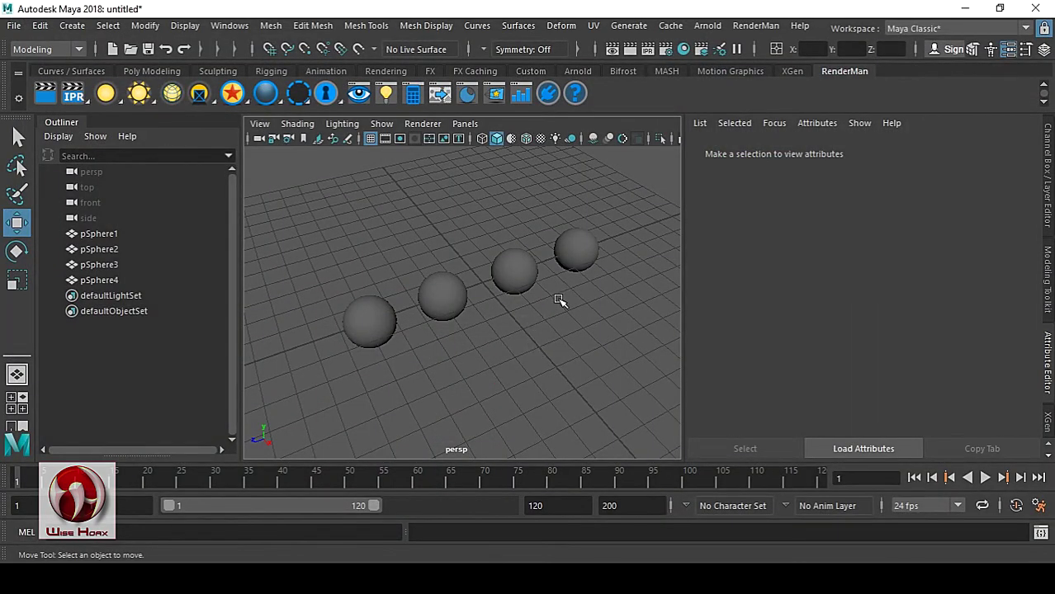
Give pSphere2 a red Surface Shader, then undo twice to remove the colour and shader
{"action": "left_click", "coordinate": [387, 71]}
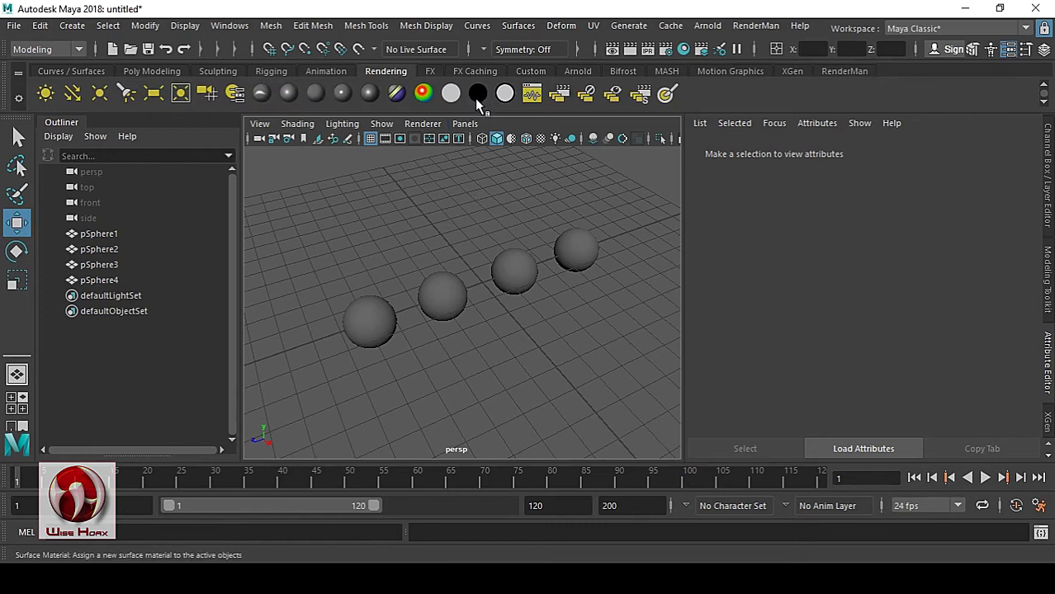
{"action": "left_click", "coordinate": [384, 314]}
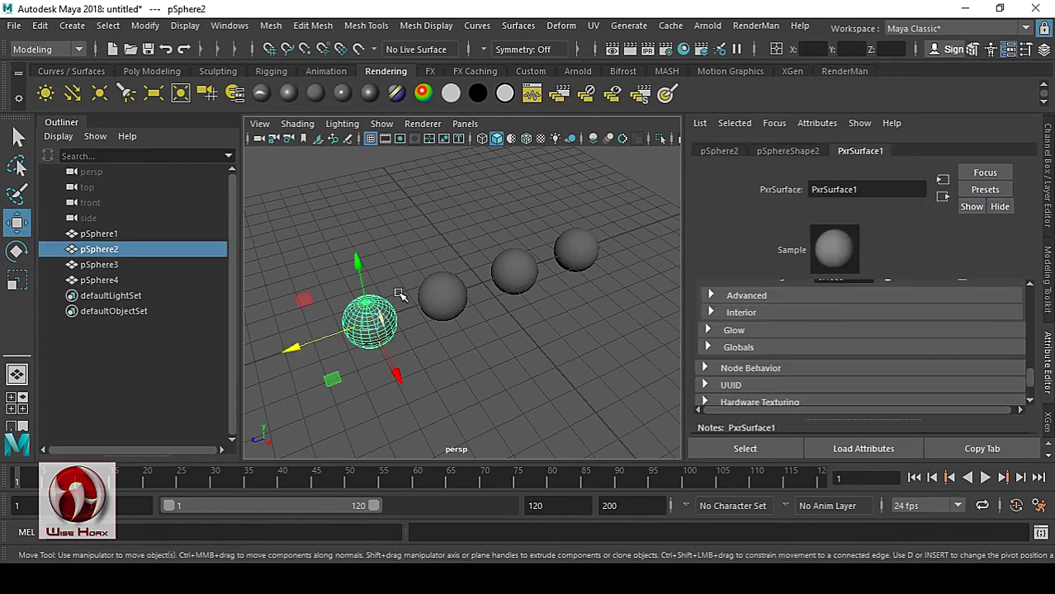
{"action": "left_click", "coordinate": [477, 95]}
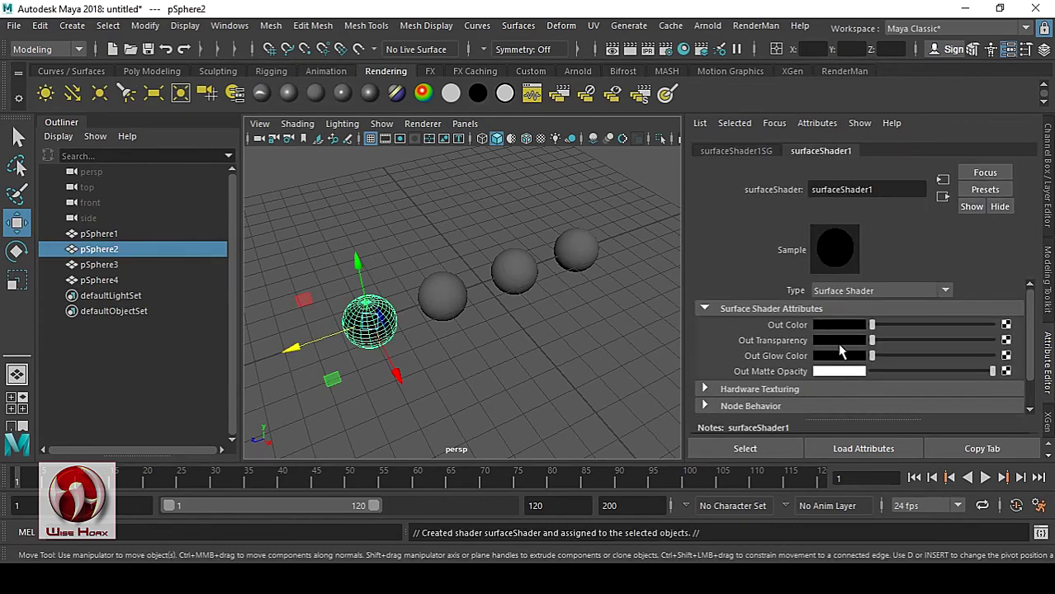
{"action": "left_click", "coordinate": [852, 324]}
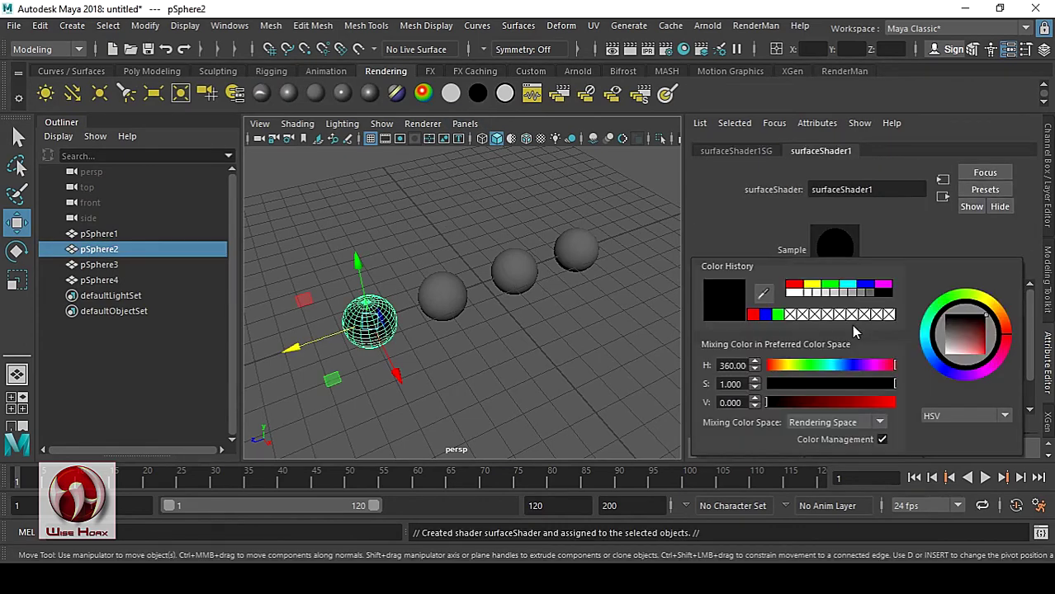
{"action": "left_click", "coordinate": [795, 285]}
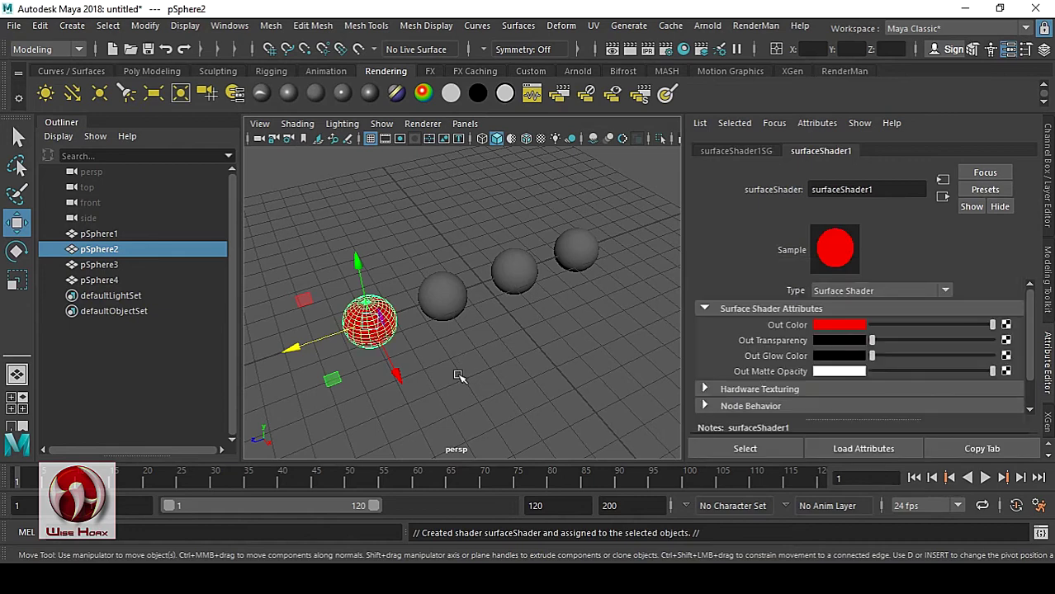
{"action": "left_click", "coordinate": [411, 355]}
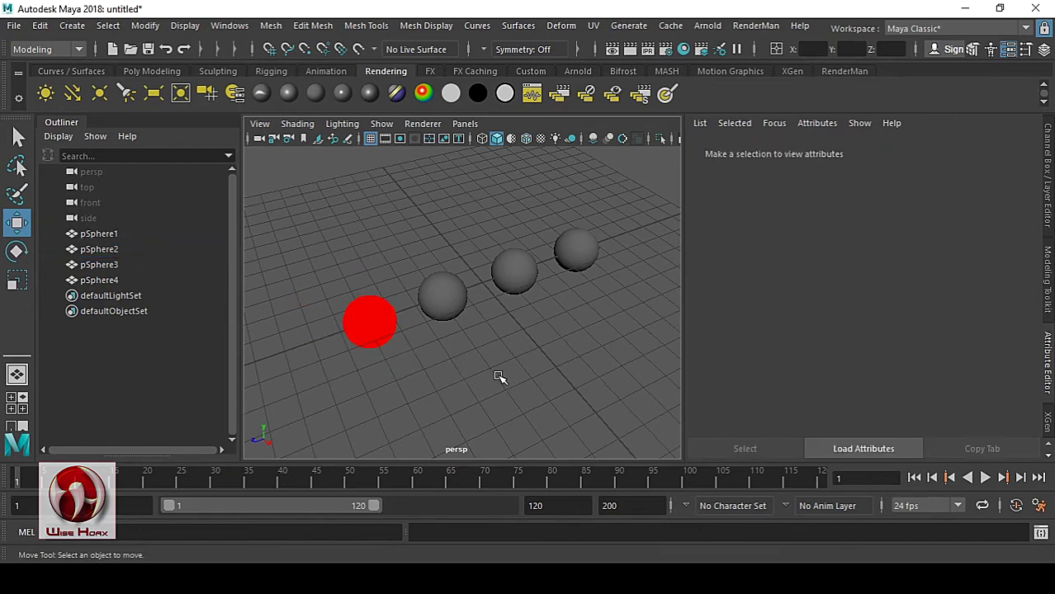
{"action": "key", "text": "ctrl+z"}
{"action": "key", "text": "ctrl+z"}
{"action": "key", "text": "ctrl+z"}
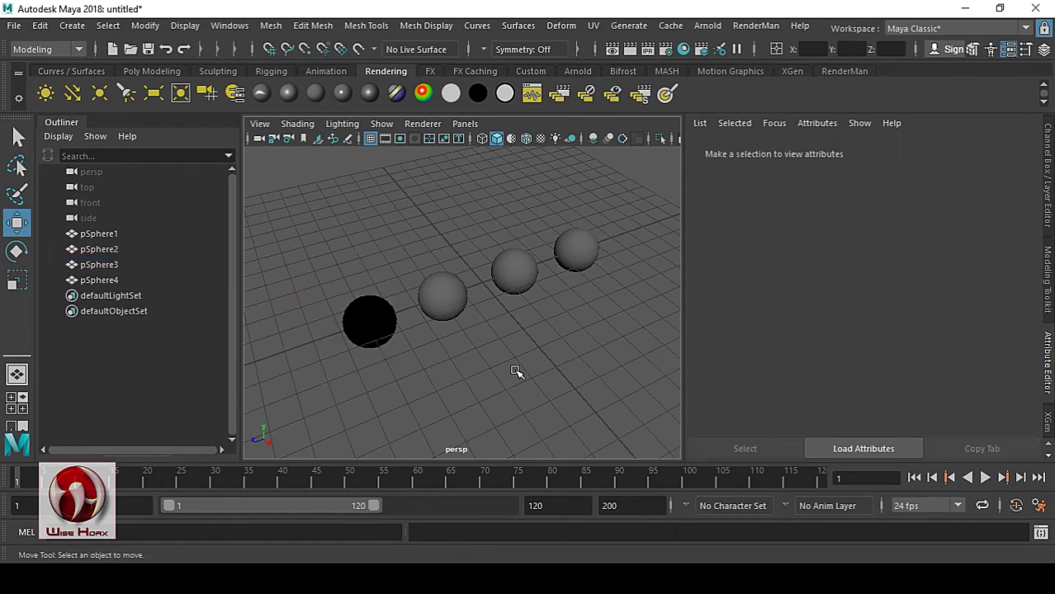
{"action": "key", "text": "ctrl+z"}
{"action": "key", "text": "ctrl+z"}
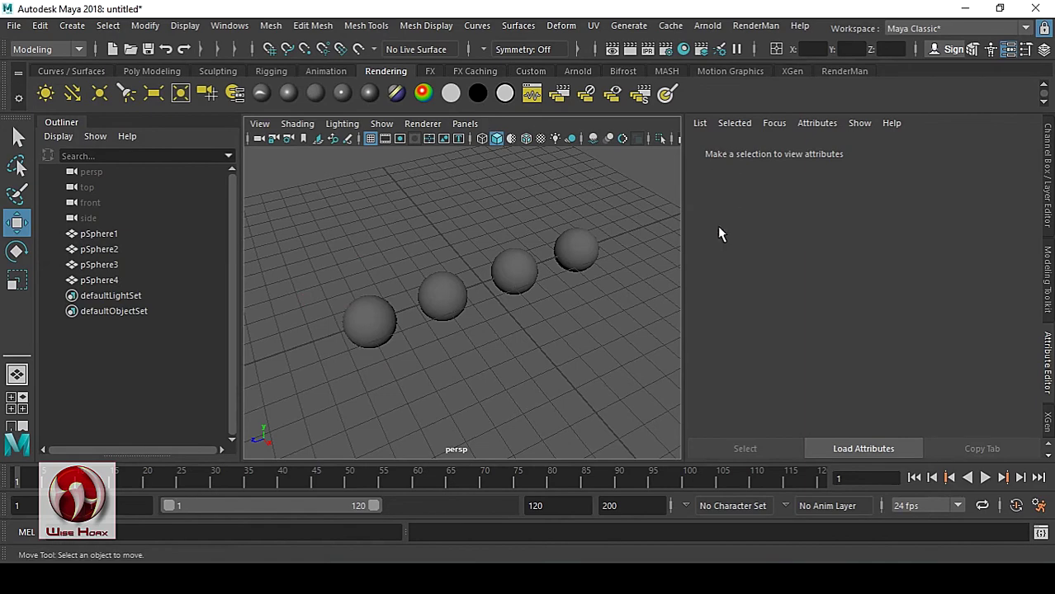
Open Hypershade with an empty node graph
{"action": "left_click", "coordinate": [753, 27]}
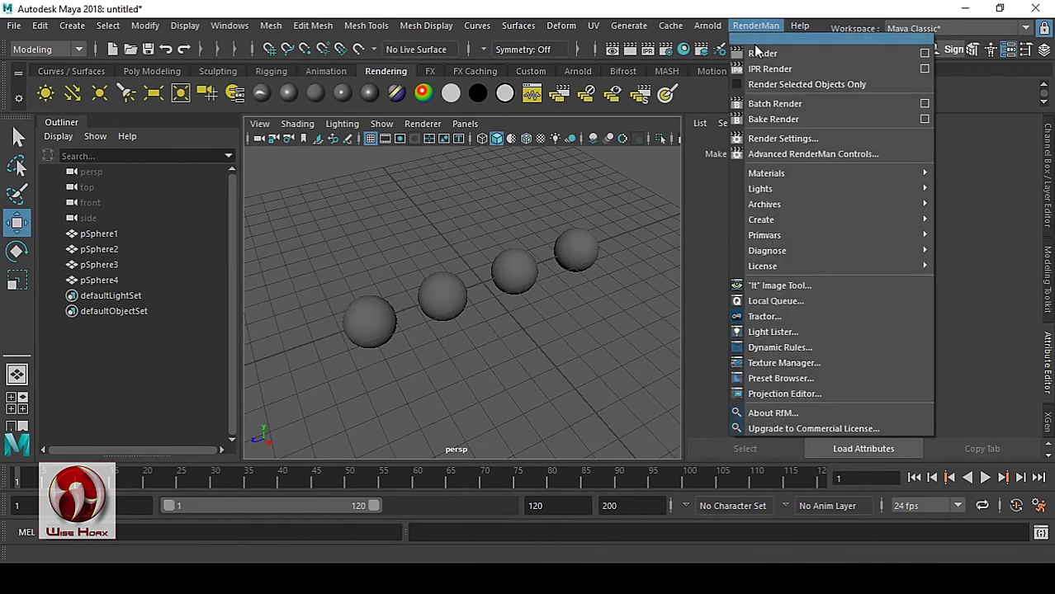
{"action": "left_click", "coordinate": [504, 197]}
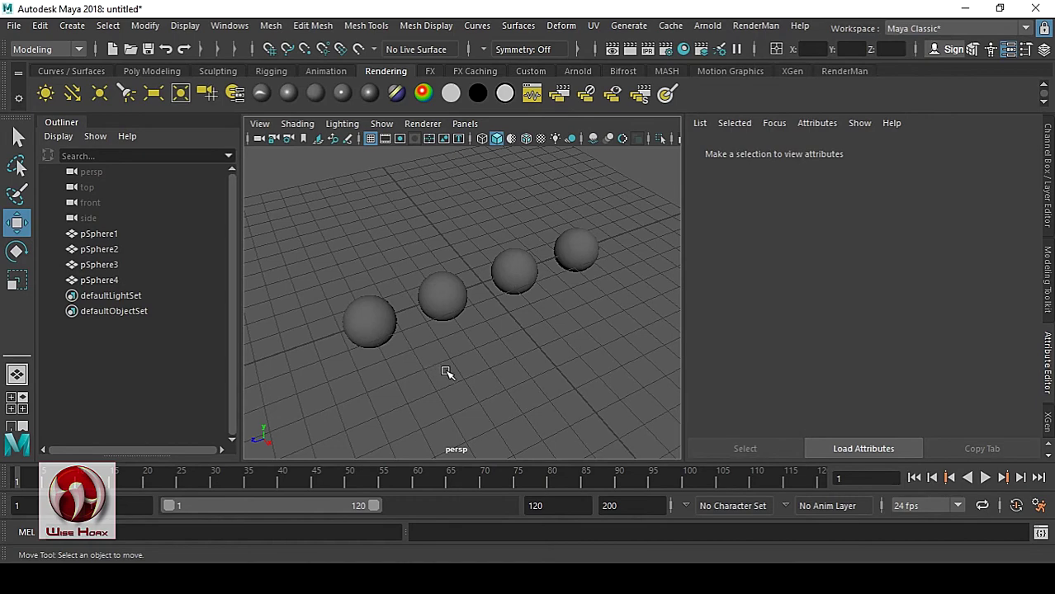
{"action": "left_click", "coordinate": [370, 322]}
{"action": "left_click", "coordinate": [572, 330]}
{"action": "left_click", "coordinate": [684, 49]}
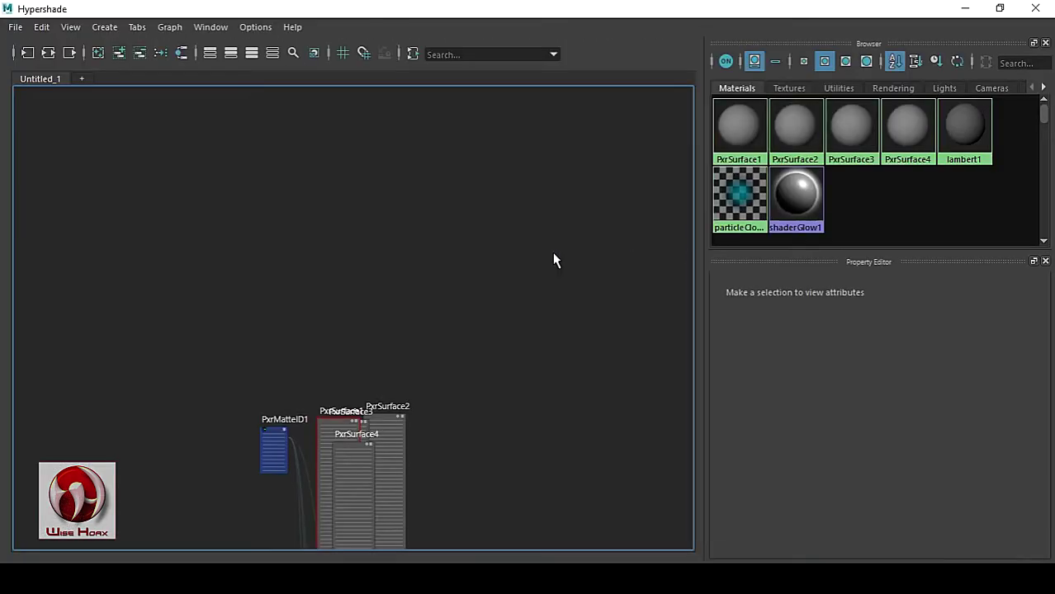
{"action": "left_click", "coordinate": [99, 54]}
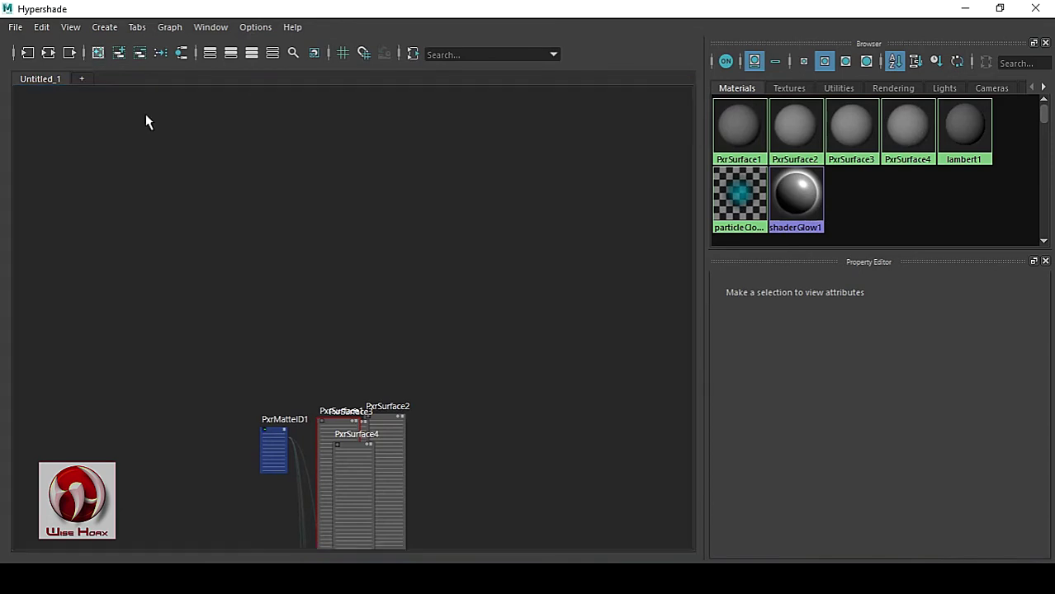
Bring in PxrSurface1 with its input and output connections, collapsed and framed
{"action": "left_click_drag", "start_coordinate": [334, 242], "coordinate": [334, 243]}
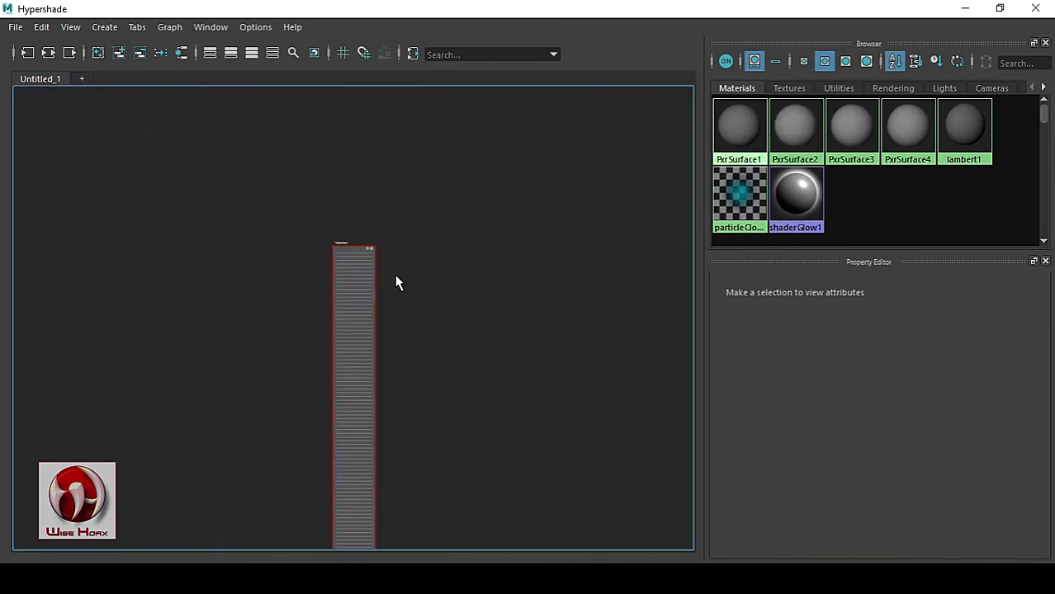
{"action": "left_click", "coordinate": [351, 252]}
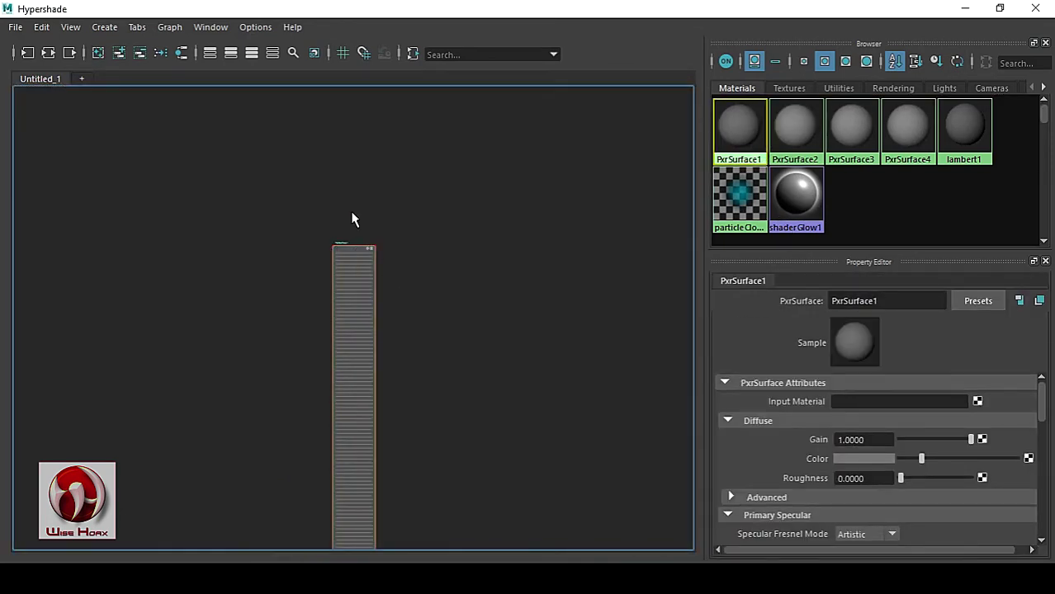
{"action": "left_click", "coordinate": [48, 53]}
{"action": "left_click", "coordinate": [351, 109]}
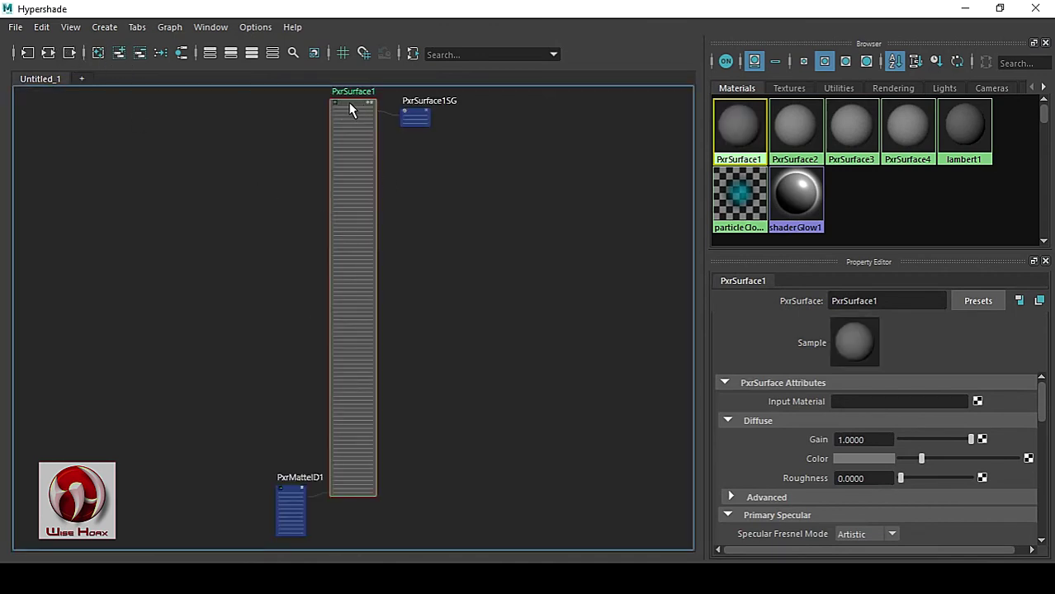
{"action": "key", "text": "1"}
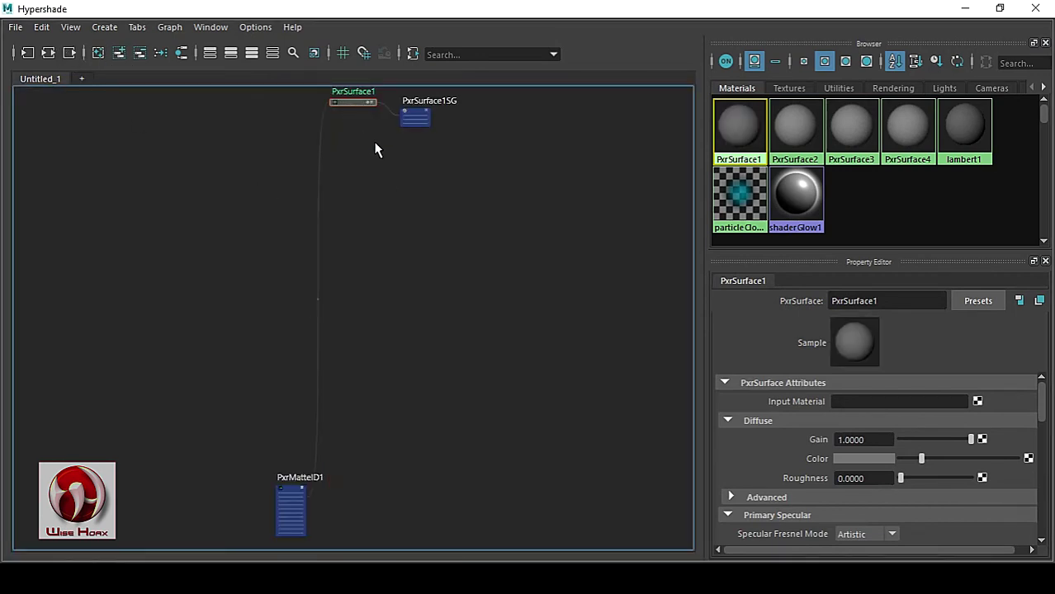
{"action": "key", "text": "f"}
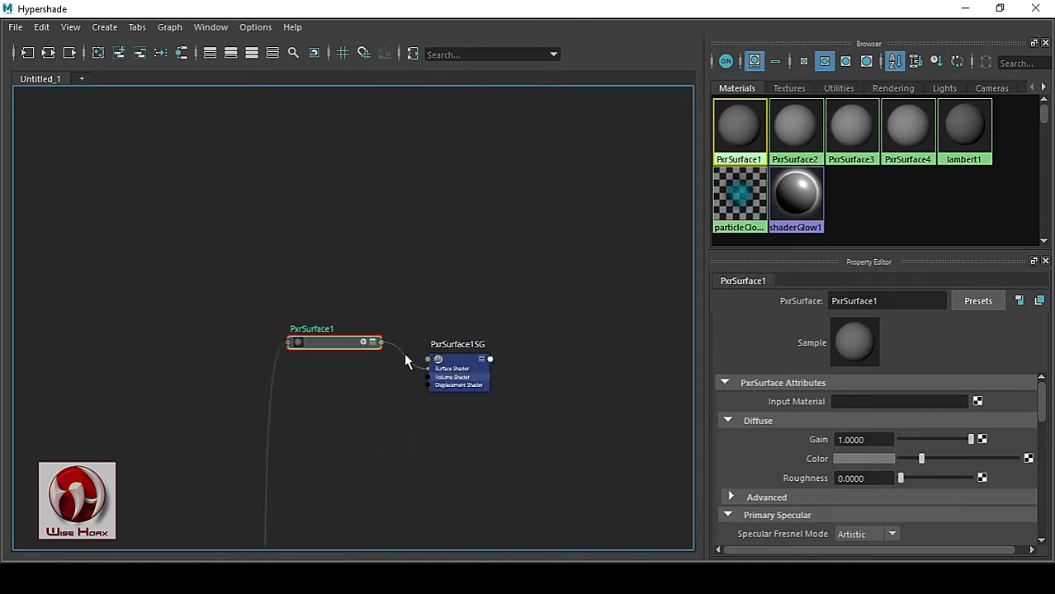
Arrange PxrSurface1 and PxrSurface1SG neatly in the centre of the graph view
{"action": "scroll", "coordinate": [388, 351], "scroll_direction": "up", "scroll_amount": 3}
{"action": "scroll", "coordinate": [302, 400], "scroll_direction": "down", "scroll_amount": 3}
{"action": "scroll", "coordinate": [302, 401], "scroll_direction": "down", "scroll_amount": 5}
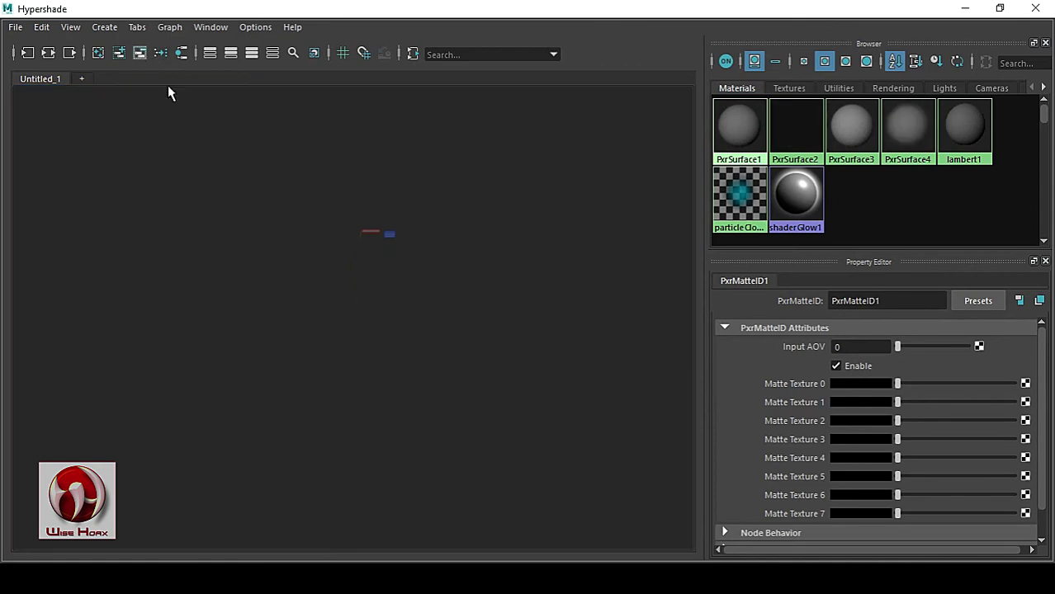
{"action": "scroll", "coordinate": [367, 297], "scroll_direction": "up", "scroll_amount": 5}
{"action": "middle_click_drag", "start_coordinate": [349, 216], "coordinate": [455, 469], "text": "alt"}
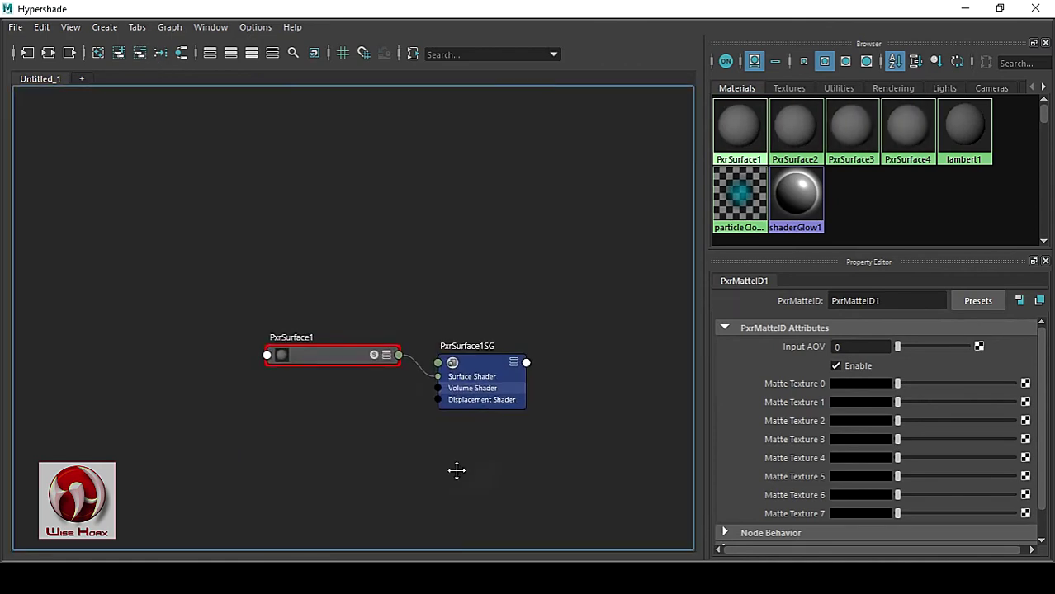
{"action": "scroll", "coordinate": [377, 408], "scroll_direction": "up", "scroll_amount": 3}
{"action": "left_click_drag", "start_coordinate": [352, 342], "coordinate": [296, 413]}
{"action": "middle_click_drag", "start_coordinate": [466, 270], "coordinate": [408, 258], "text": "alt"}
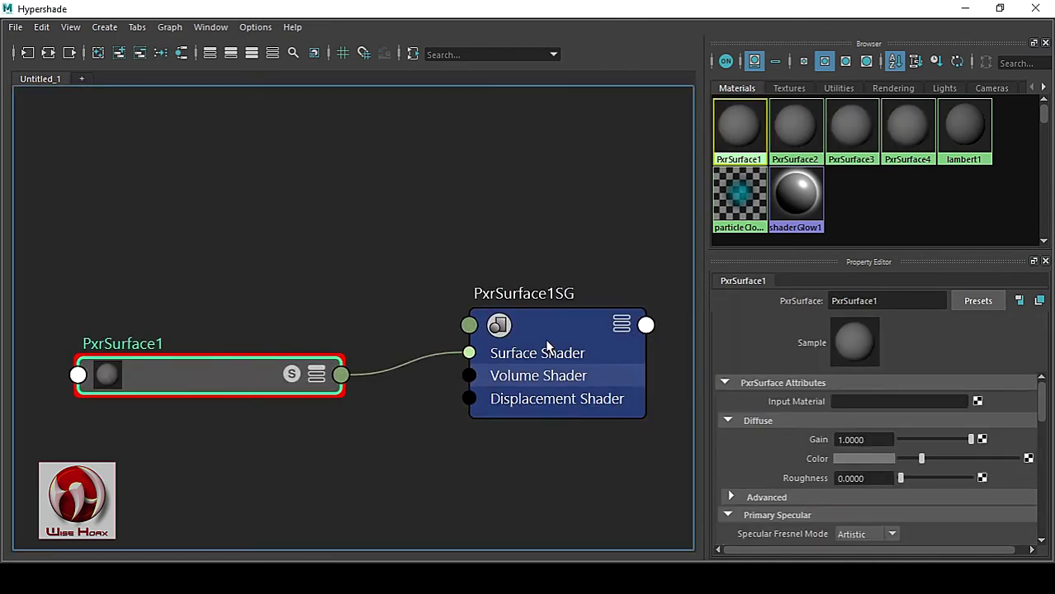
{"action": "left_click_drag", "start_coordinate": [465, 350], "coordinate": [455, 319]}
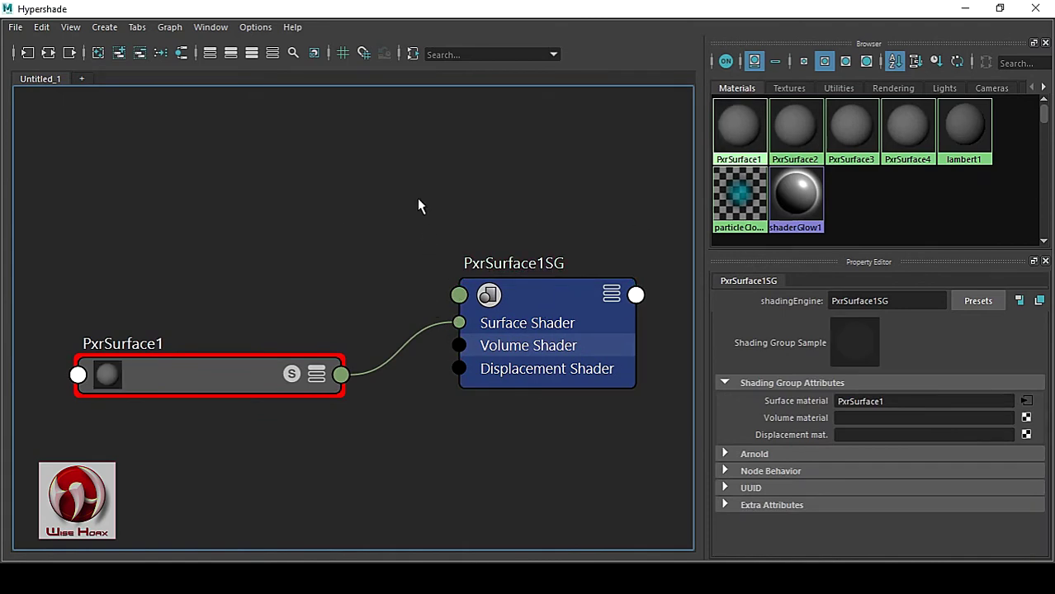
{"action": "middle_click_drag", "start_coordinate": [363, 243], "coordinate": [375, 264], "text": "alt"}
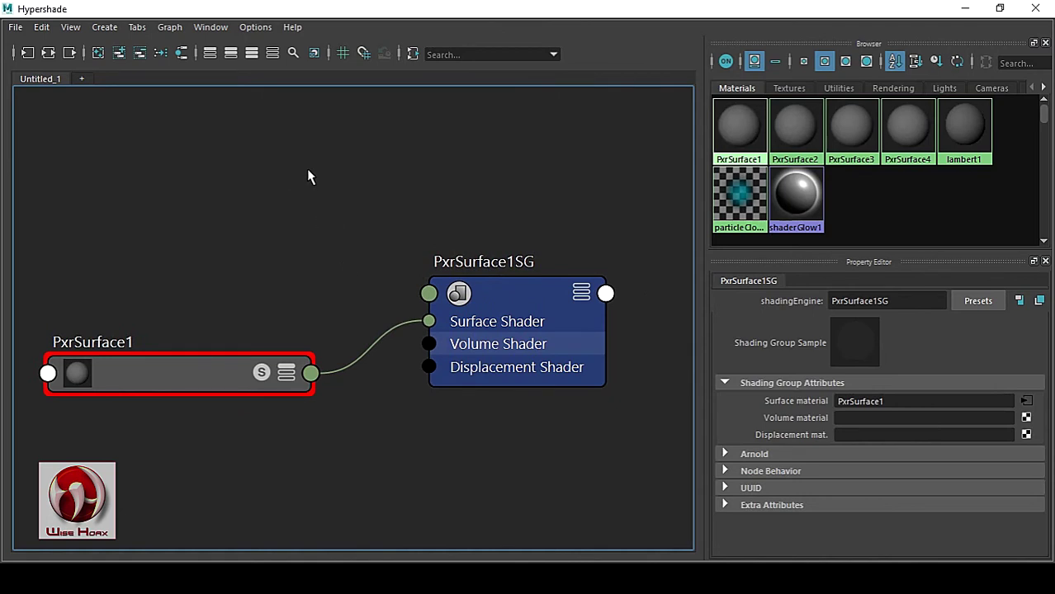
Create a PxrDisplace node and arrange PxrDisplace1, PxrDisplace1SG and PxrSurface1SG
{"action": "key", "text": "Tab"}
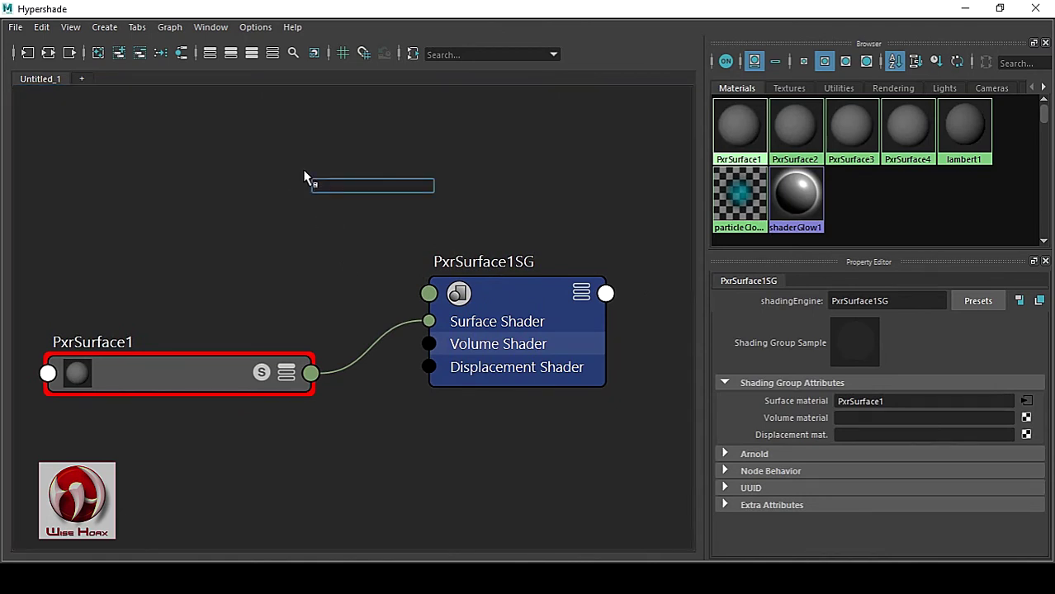
{"action": "type", "text": "pxr"}
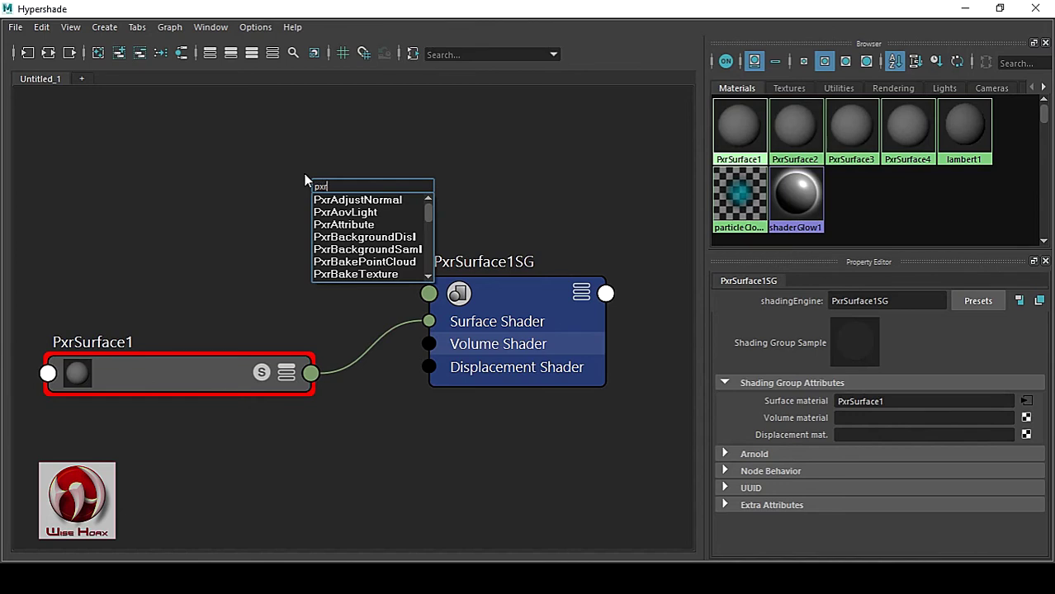
{"action": "type", "text": "di"}
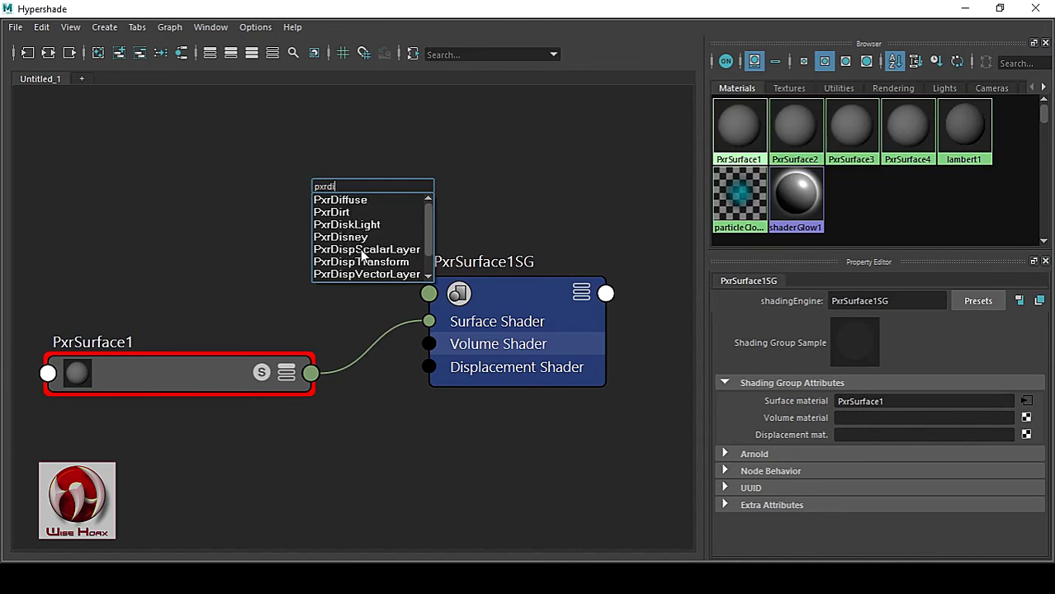
{"action": "scroll", "coordinate": [370, 270], "scroll_direction": "down", "scroll_amount": 1}
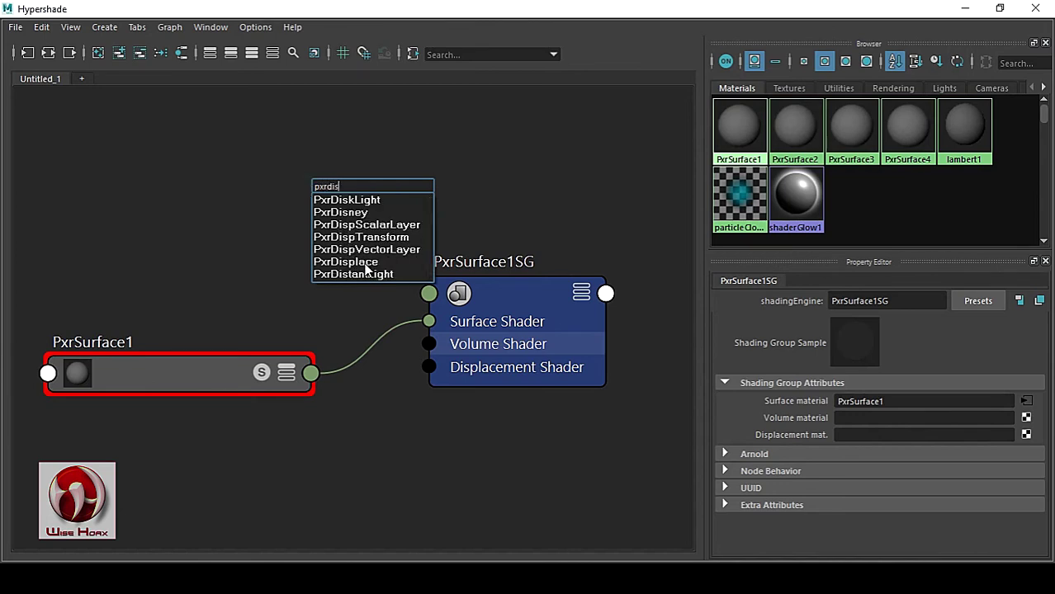
{"action": "left_click", "coordinate": [362, 262]}
{"action": "left_click_drag", "start_coordinate": [427, 201], "coordinate": [275, 128]}
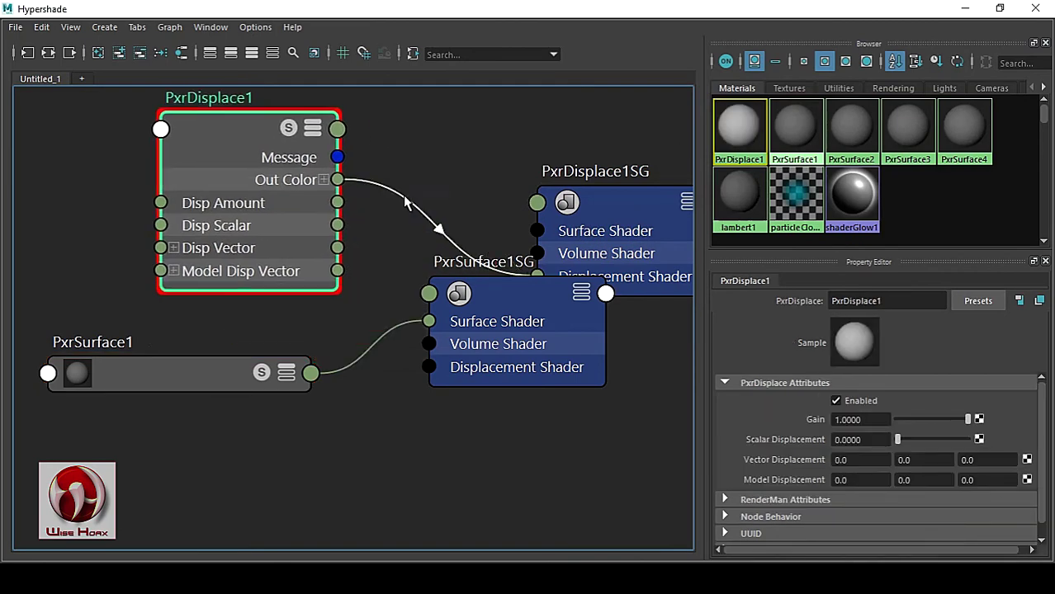
{"action": "left_click_drag", "start_coordinate": [614, 217], "coordinate": [480, 138]}
{"action": "middle_click_drag", "start_coordinate": [385, 261], "coordinate": [409, 361], "text": "alt"}
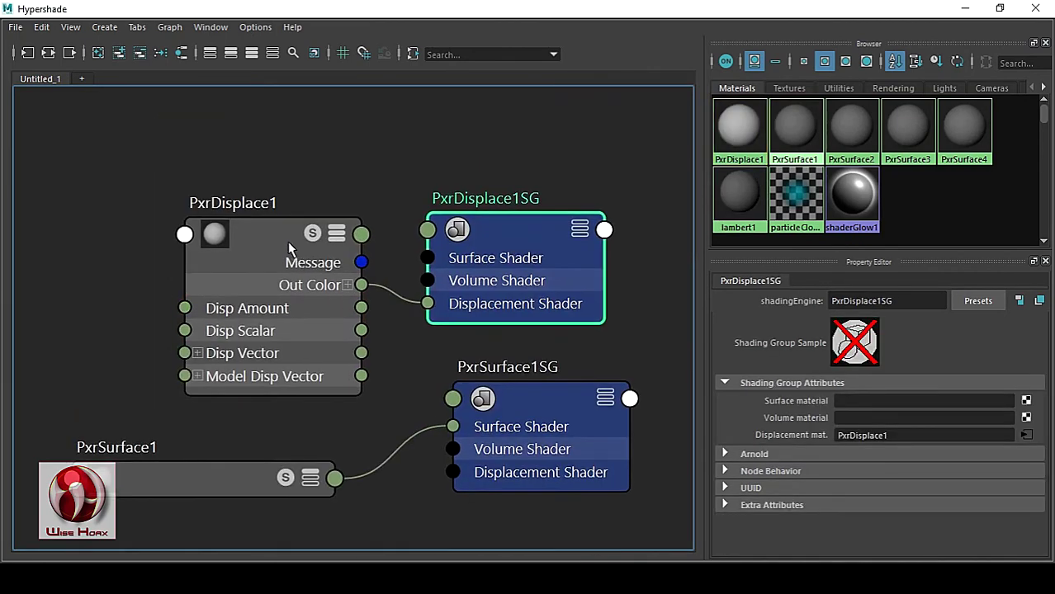
{"action": "middle_click_drag", "start_coordinate": [290, 251], "coordinate": [288, 189], "text": "alt"}
{"action": "left_click_drag", "start_coordinate": [288, 188], "coordinate": [224, 188]}
{"action": "left_click_drag", "start_coordinate": [498, 180], "coordinate": [476, 140]}
{"action": "left_click_drag", "start_coordinate": [533, 336], "coordinate": [504, 315]}
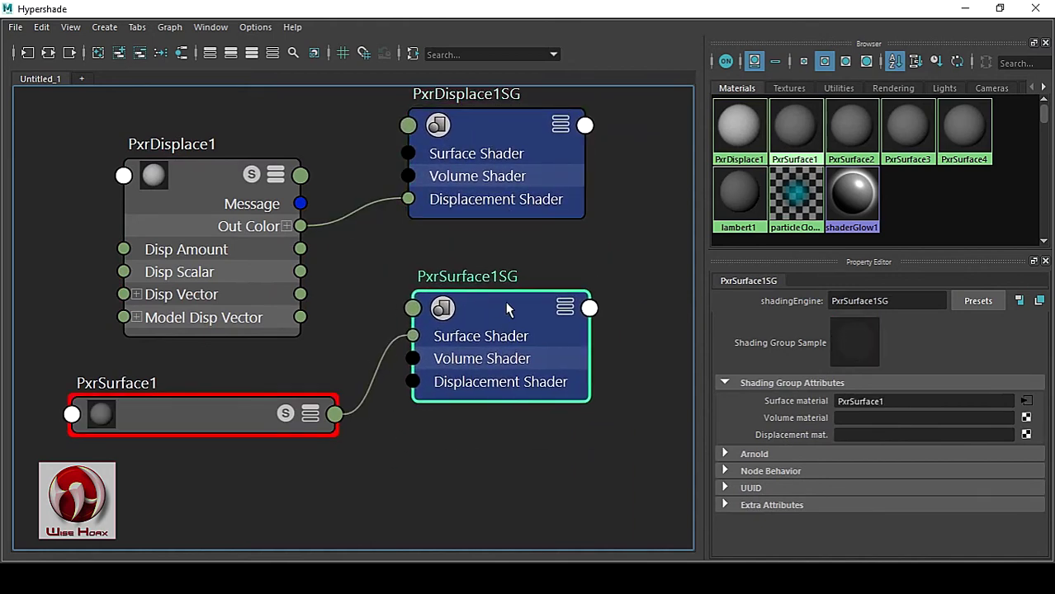
Delete PxrDisplace1SG and connect PxrDisplace1 Out Color to PxrSurface1SG's Displacement Shader
{"action": "left_click", "coordinate": [510, 138]}
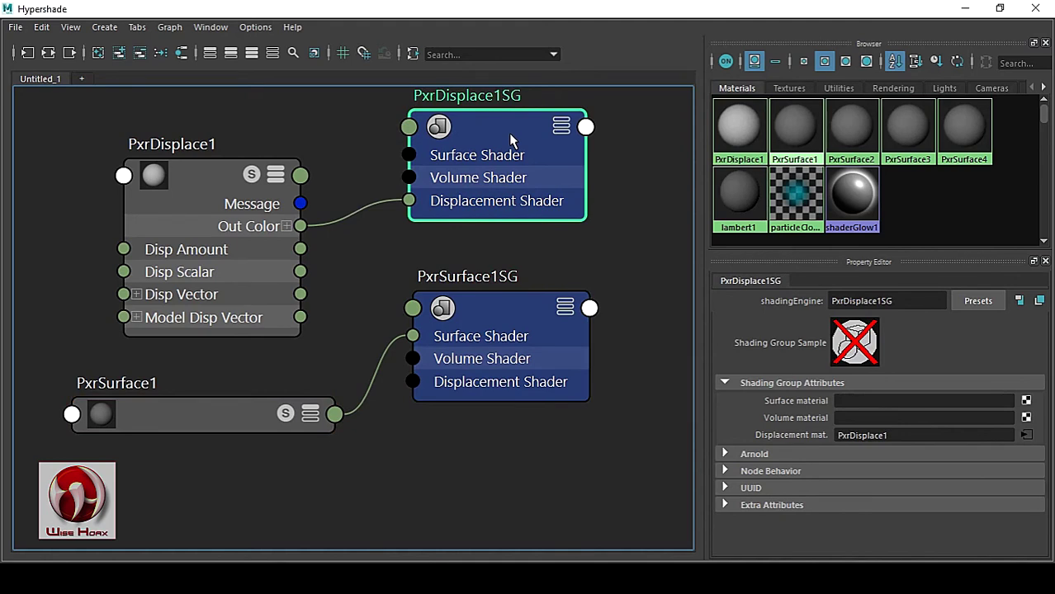
{"action": "key", "text": "Delete"}
{"action": "left_click_drag", "start_coordinate": [302, 228], "coordinate": [413, 383]}
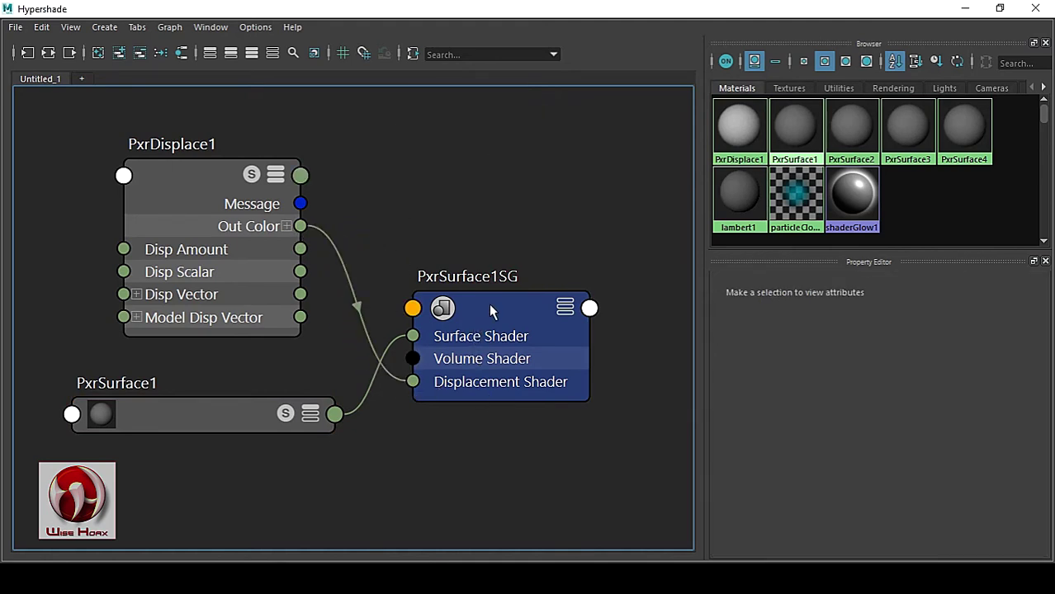
{"action": "left_click_drag", "start_coordinate": [489, 303], "coordinate": [544, 305]}
{"action": "left_click_drag", "start_coordinate": [212, 180], "coordinate": [199, 159]}
{"action": "middle_click_drag", "start_coordinate": [335, 320], "coordinate": [434, 358], "text": "alt"}
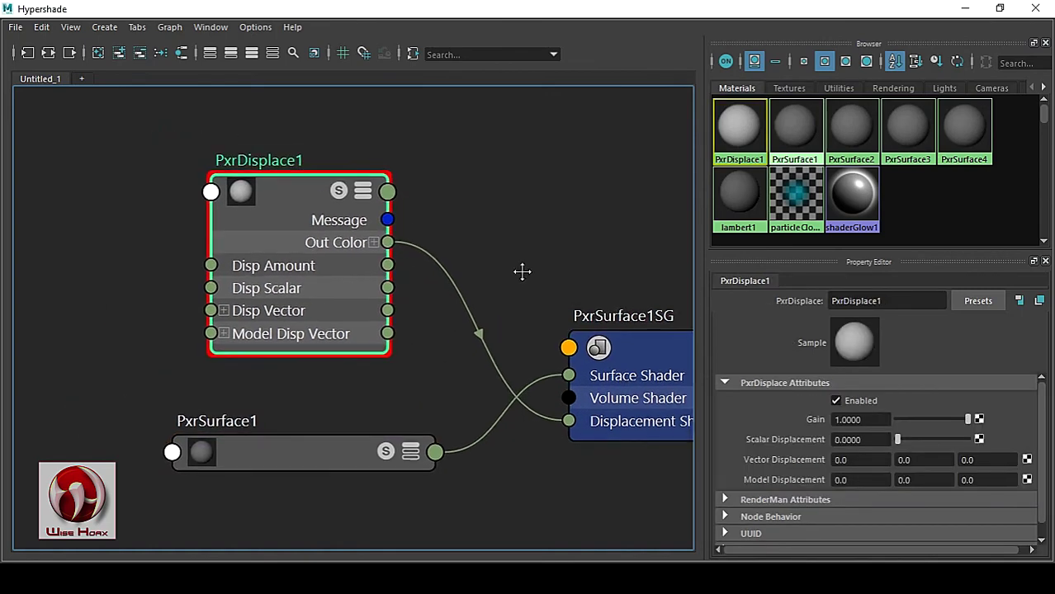
{"action": "scroll", "coordinate": [495, 247], "scroll_direction": "down", "scroll_amount": 2}
{"action": "left_click_drag", "start_coordinate": [344, 180], "coordinate": [309, 187]}
{"action": "middle_click_drag", "start_coordinate": [187, 247], "coordinate": [209, 289], "text": "alt"}
{"action": "left_click_drag", "start_coordinate": [328, 226], "coordinate": [332, 222]}
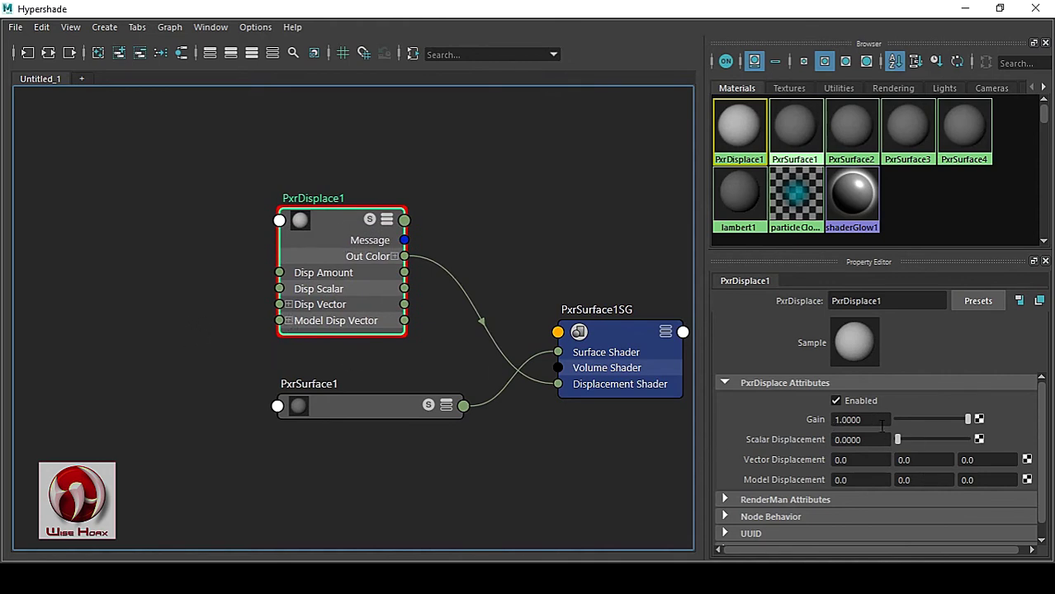
{"action": "middle_click_drag", "start_coordinate": [278, 348], "coordinate": [401, 359], "text": "alt"}
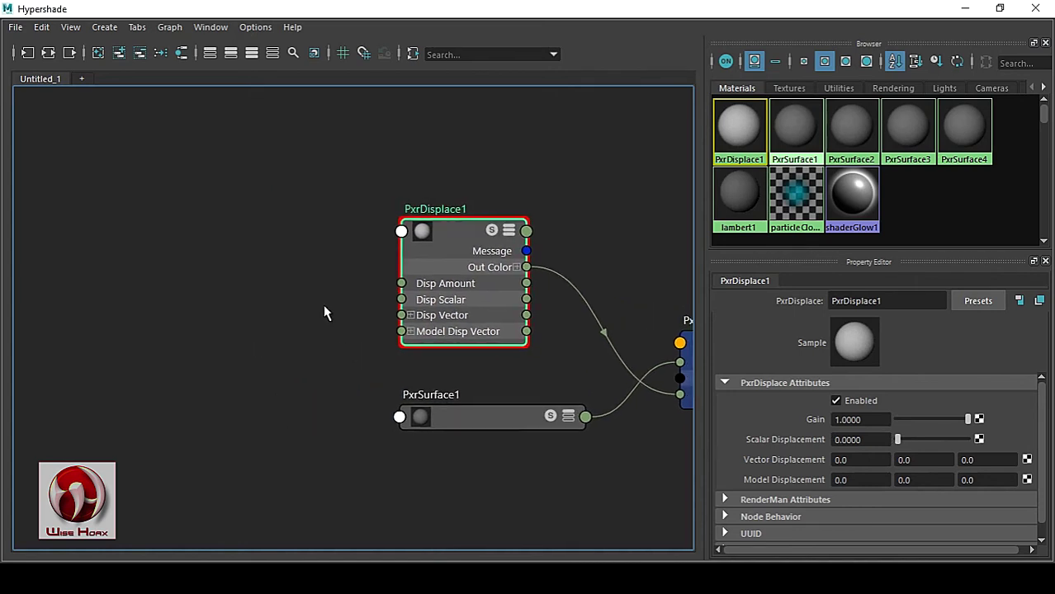
{"action": "left_click", "coordinate": [229, 252]}
Create a PxrFractal node and connect its Result F to PxrDisplace1's Disp Scalar
{"action": "key", "text": "Tab"}
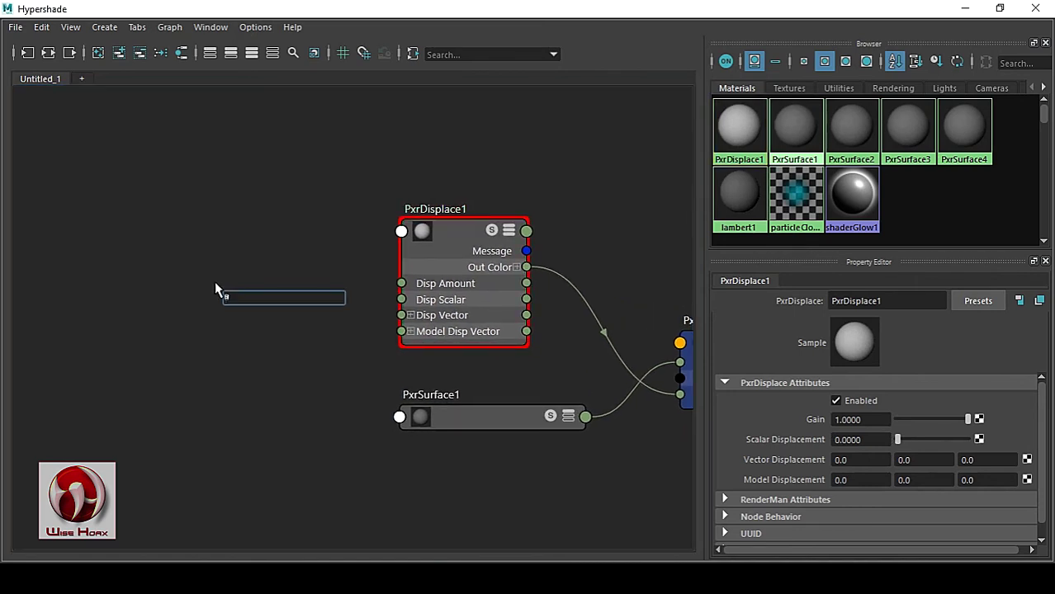
{"action": "type", "text": "p"}
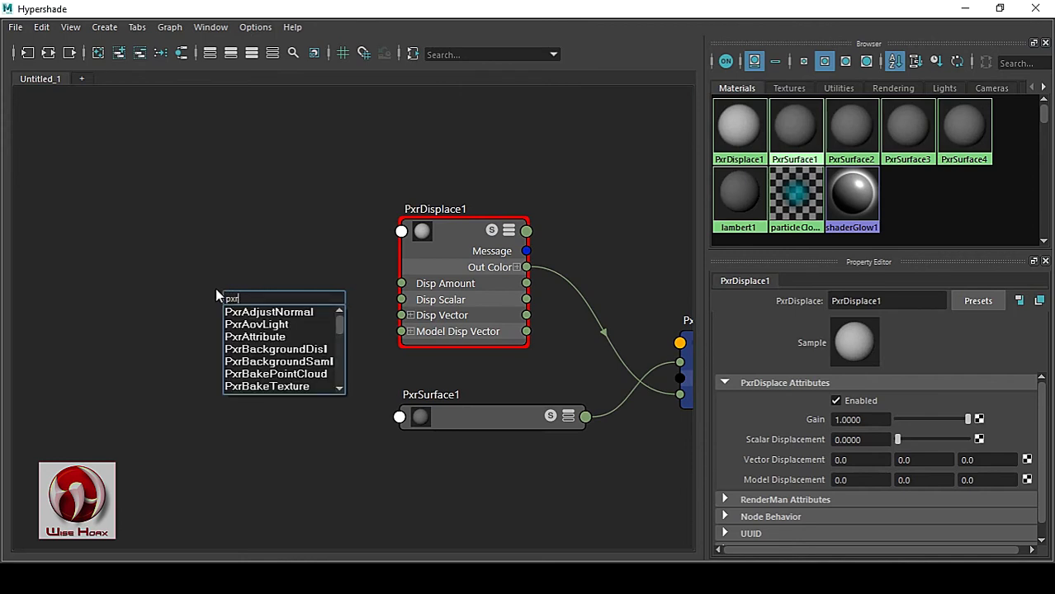
{"action": "type", "text": "xrf"}
{"action": "left_click", "coordinate": [277, 363]}
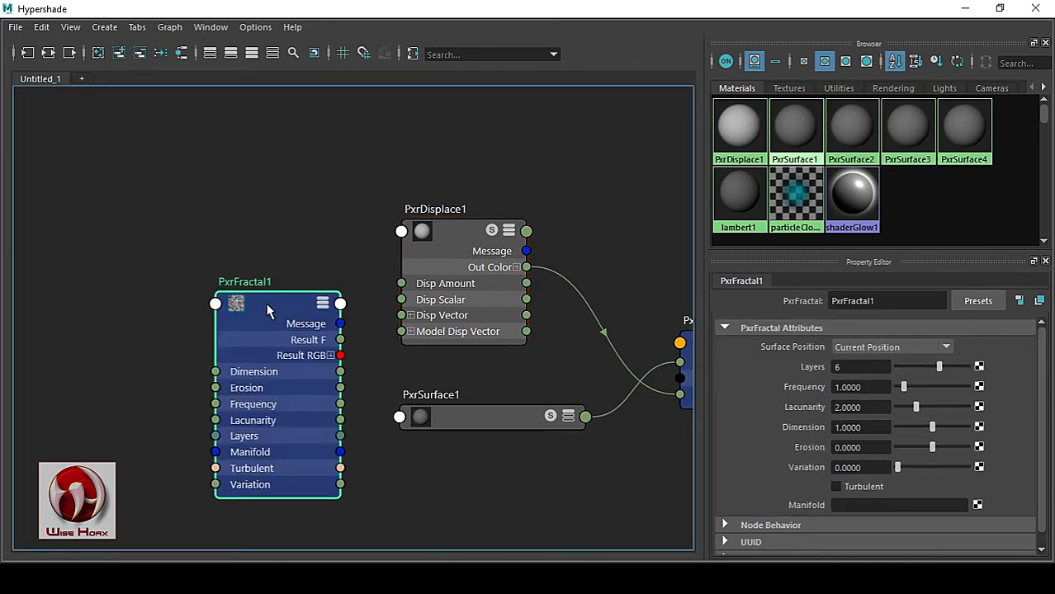
{"action": "left_click_drag", "start_coordinate": [267, 302], "coordinate": [169, 221]}
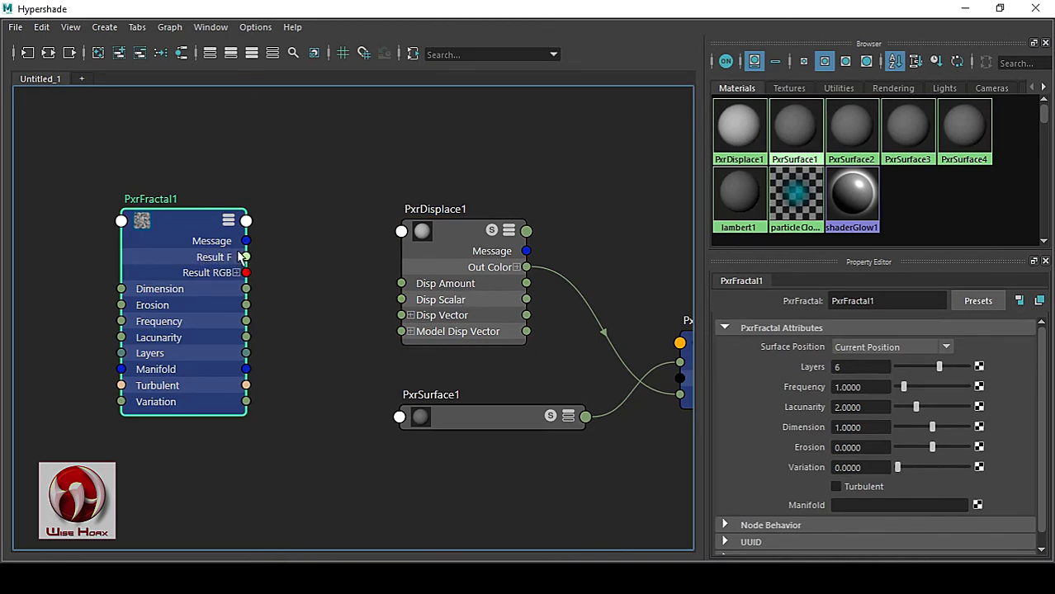
{"action": "left_click_drag", "start_coordinate": [247, 258], "coordinate": [442, 301]}
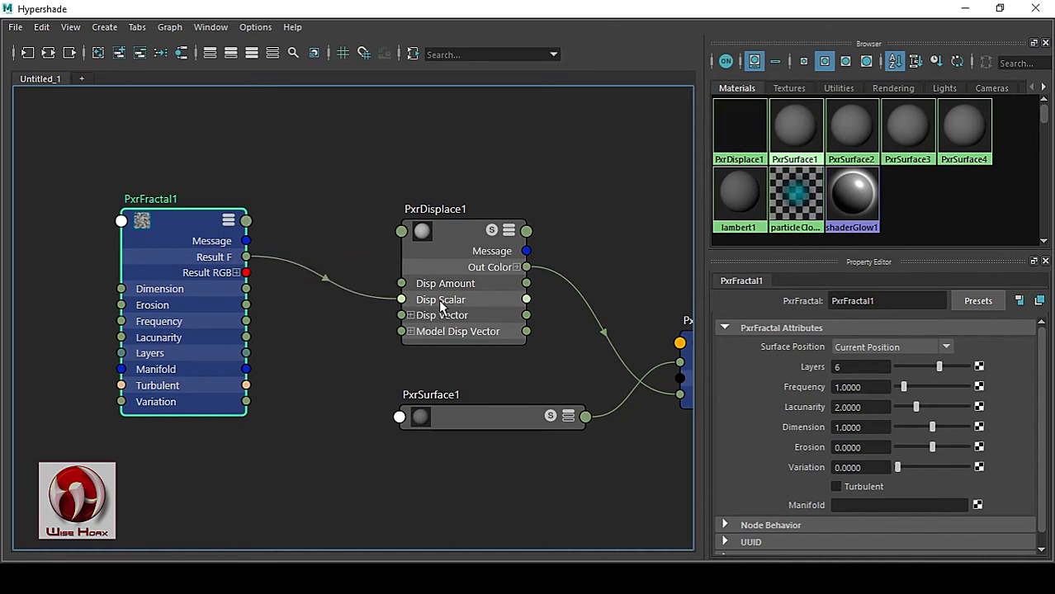
Tidy the PxrFractal1 and PxrDisplace1 nodes in the graph, then minimize Hypershade
{"action": "left_click", "coordinate": [312, 219]}
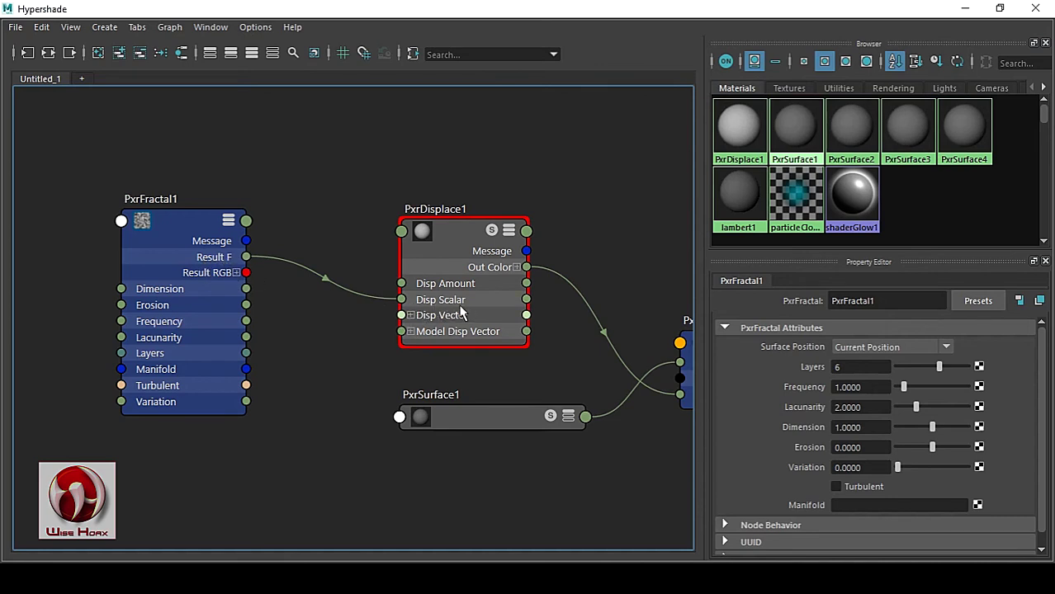
{"action": "left_click", "coordinate": [333, 286]}
{"action": "left_click_drag", "start_coordinate": [460, 240], "coordinate": [448, 222]}
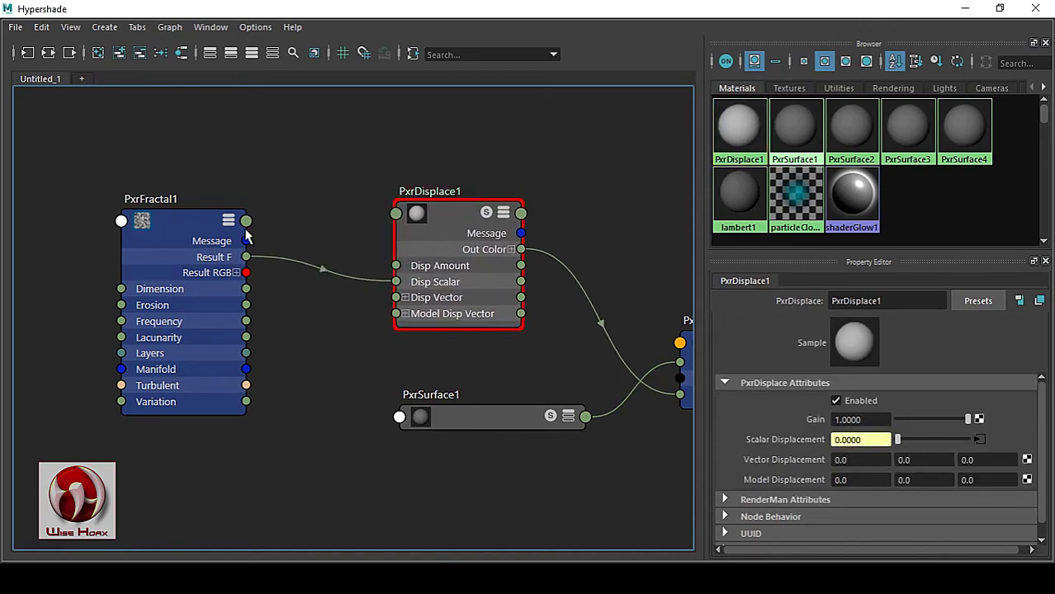
{"action": "left_click_drag", "start_coordinate": [203, 227], "coordinate": [219, 131]}
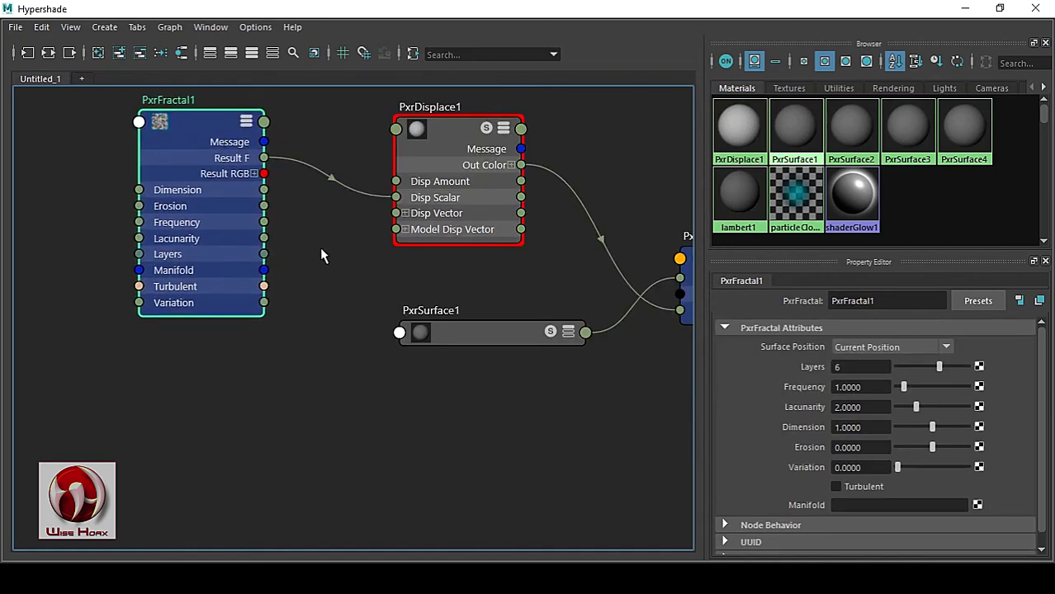
{"action": "middle_click_drag", "start_coordinate": [333, 195], "coordinate": [259, 254], "text": "alt"}
{"action": "left_click", "coordinate": [370, 200]}
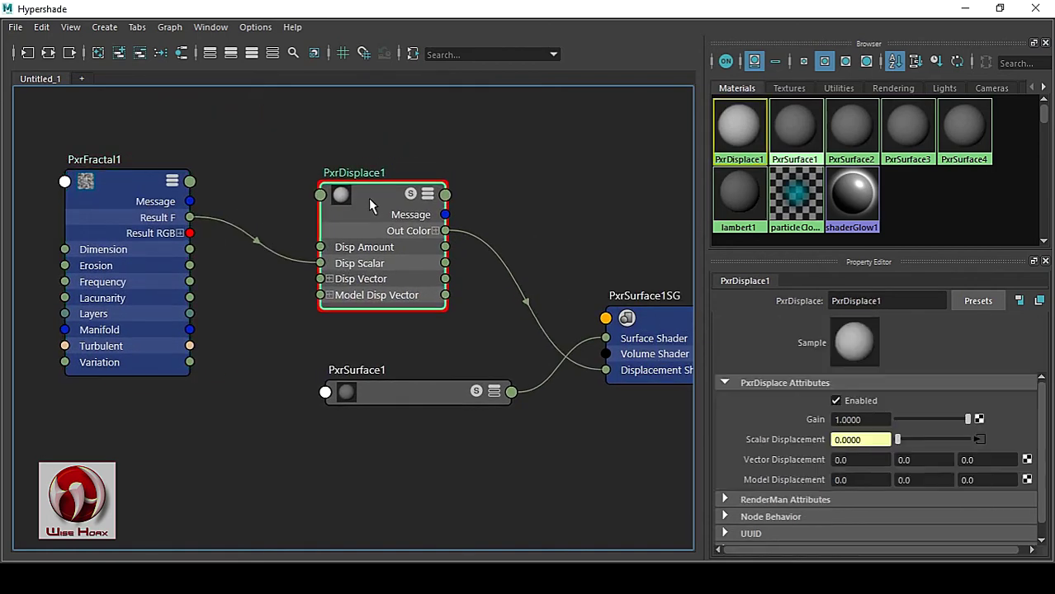
{"action": "left_click_drag", "start_coordinate": [340, 204], "coordinate": [329, 216]}
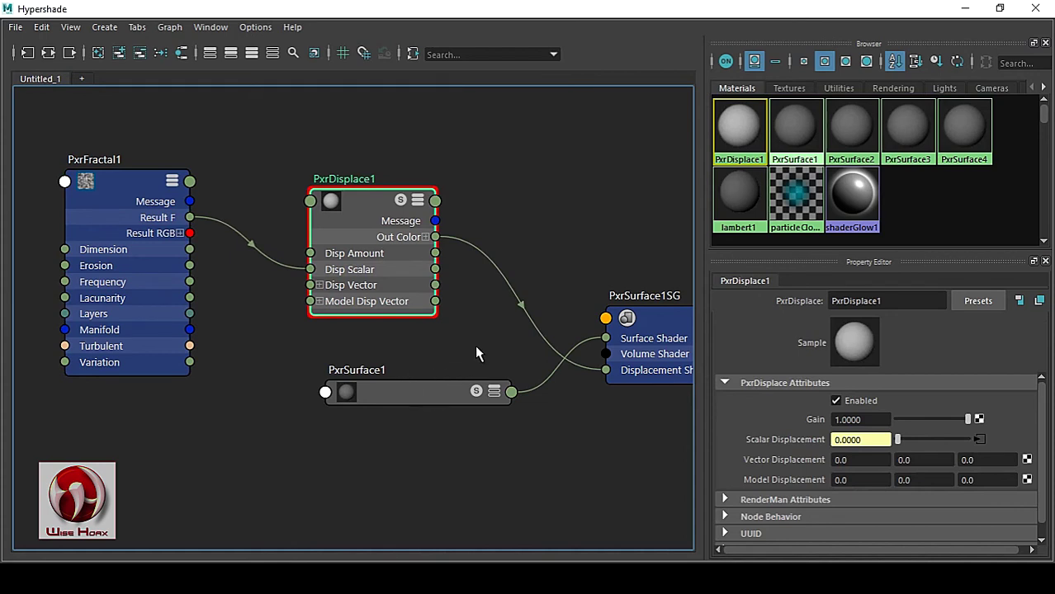
{"action": "middle_click_drag", "start_coordinate": [459, 330], "coordinate": [396, 349], "text": "alt"}
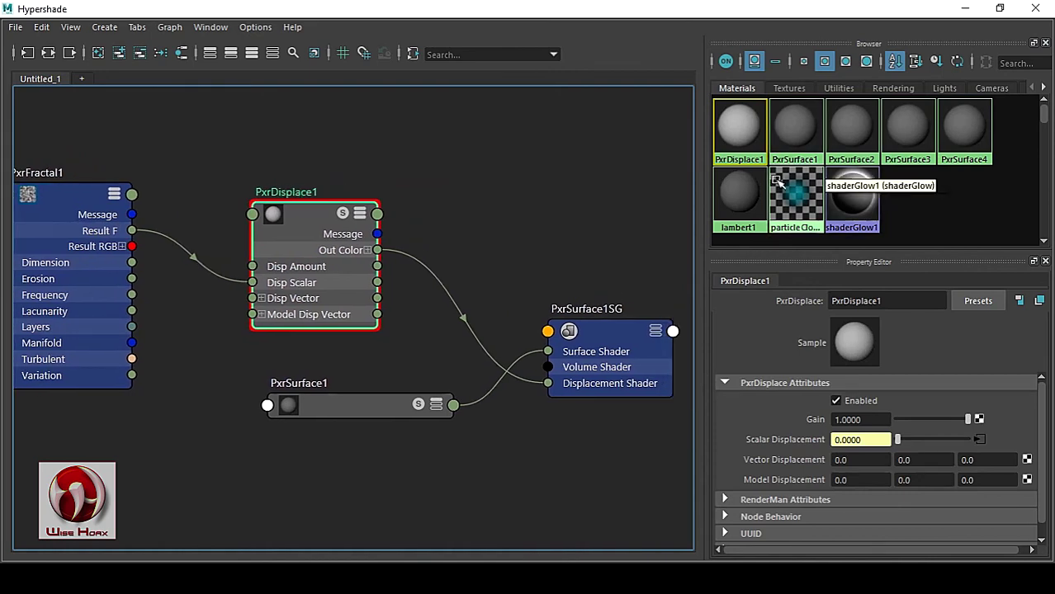
{"action": "left_click", "coordinate": [965, 9]}
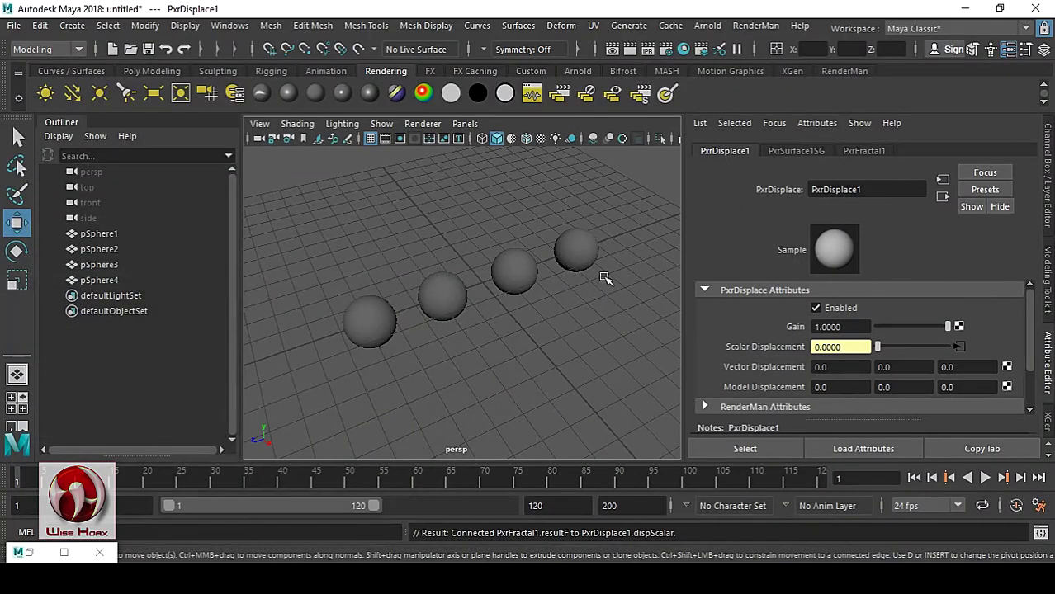
Render the perspective view with RenderMan
{"action": "left_click", "coordinate": [606, 278]}
{"action": "left_click", "coordinate": [774, 27]}
{"action": "left_click", "coordinate": [780, 55]}
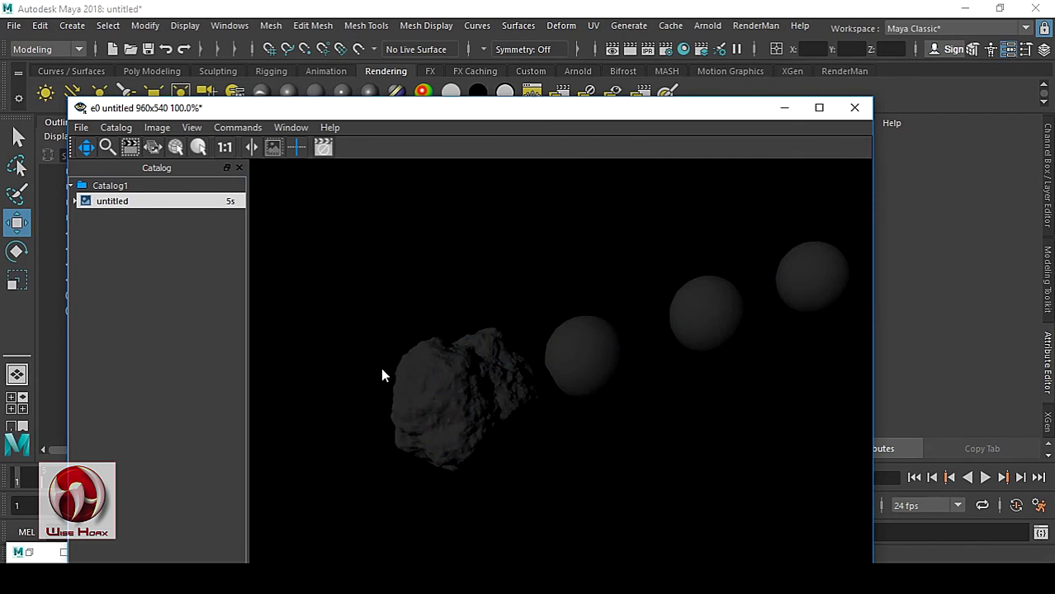
Inspect untitled_MatteID0.exr showing the lumpy displaced sphere, then close the viewer discarding the session
{"action": "left_click", "coordinate": [75, 201]}
{"action": "left_click", "coordinate": [144, 217]}
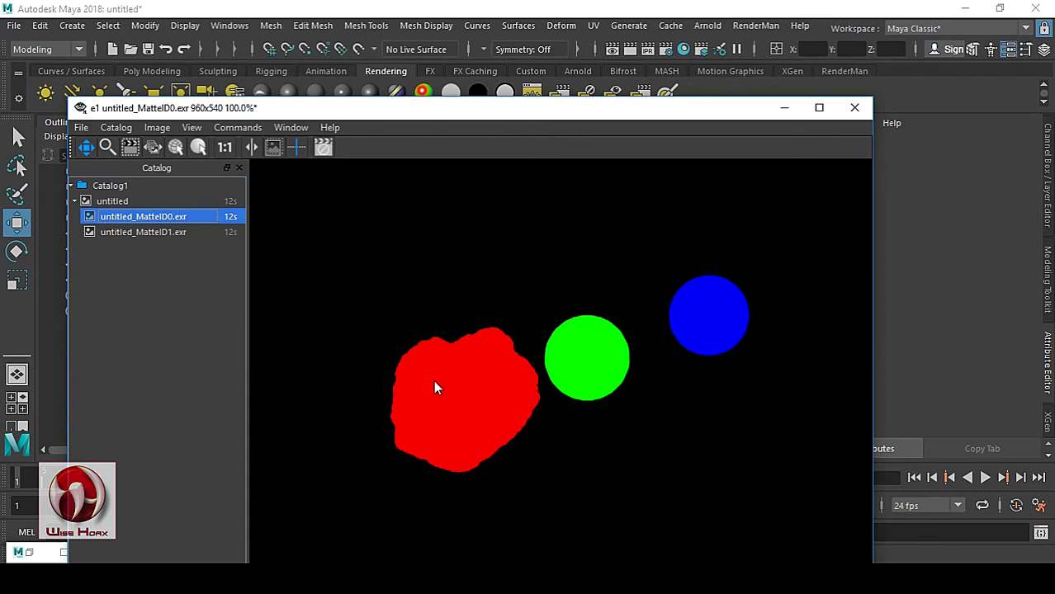
{"action": "left_click", "coordinate": [855, 108]}
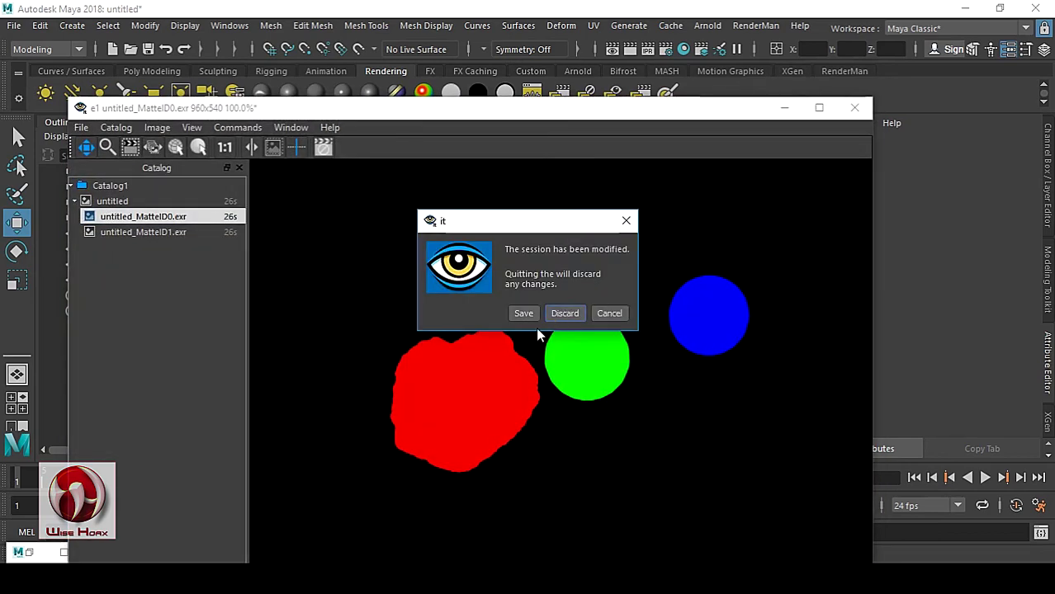
{"action": "left_click", "coordinate": [565, 312]}
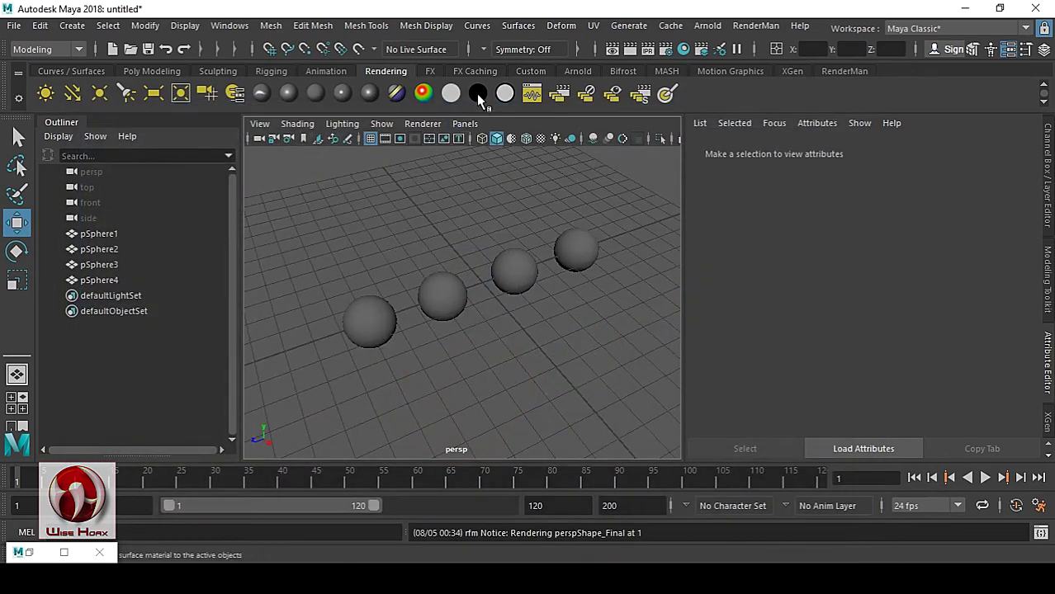
Assign a new black Surface Shader to the front sphere pSphere2
{"action": "middle_click_drag", "start_coordinate": [476, 94], "coordinate": [371, 323]}
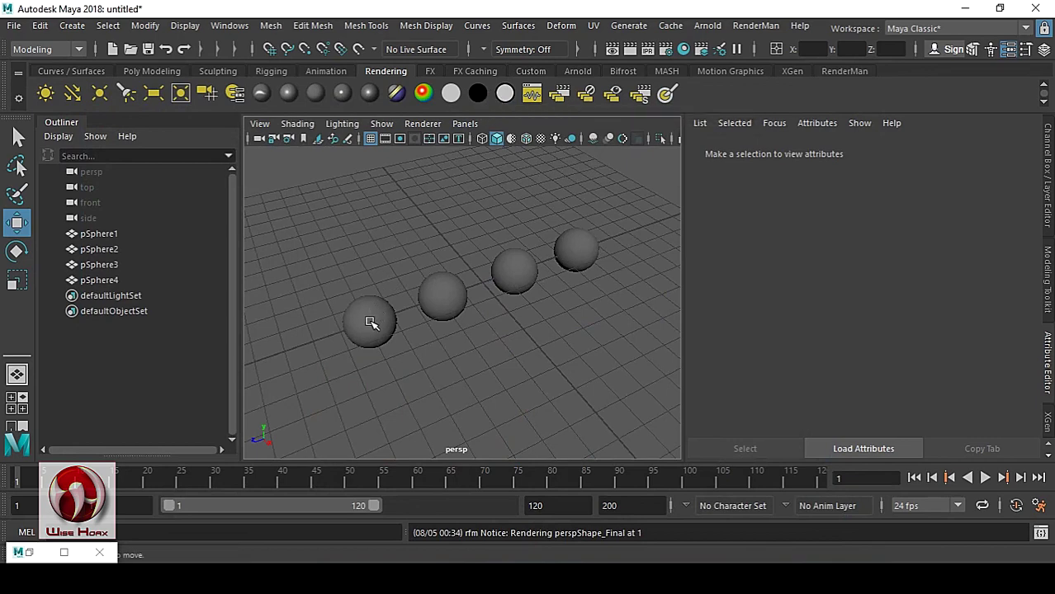
{"action": "left_click", "coordinate": [370, 322]}
{"action": "left_click", "coordinate": [403, 212]}
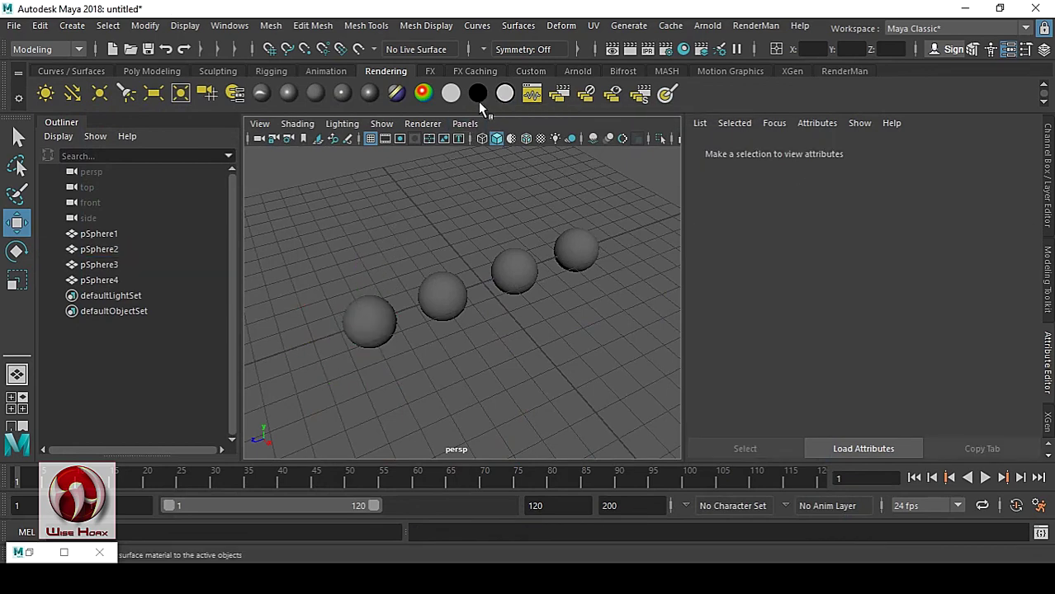
{"action": "left_click", "coordinate": [370, 318]}
{"action": "left_click", "coordinate": [480, 95]}
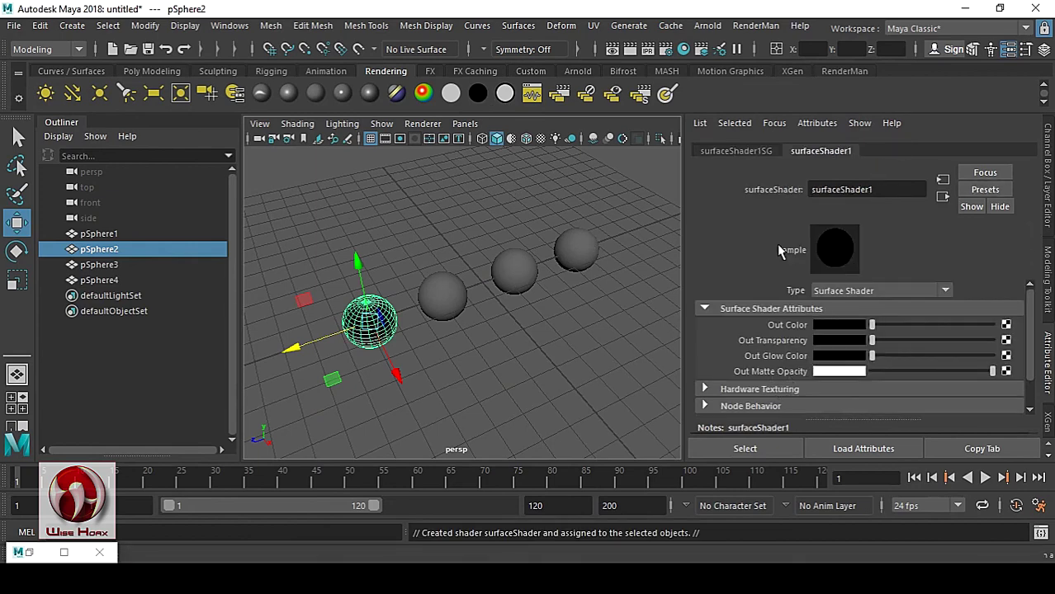
{"action": "left_click", "coordinate": [759, 154]}
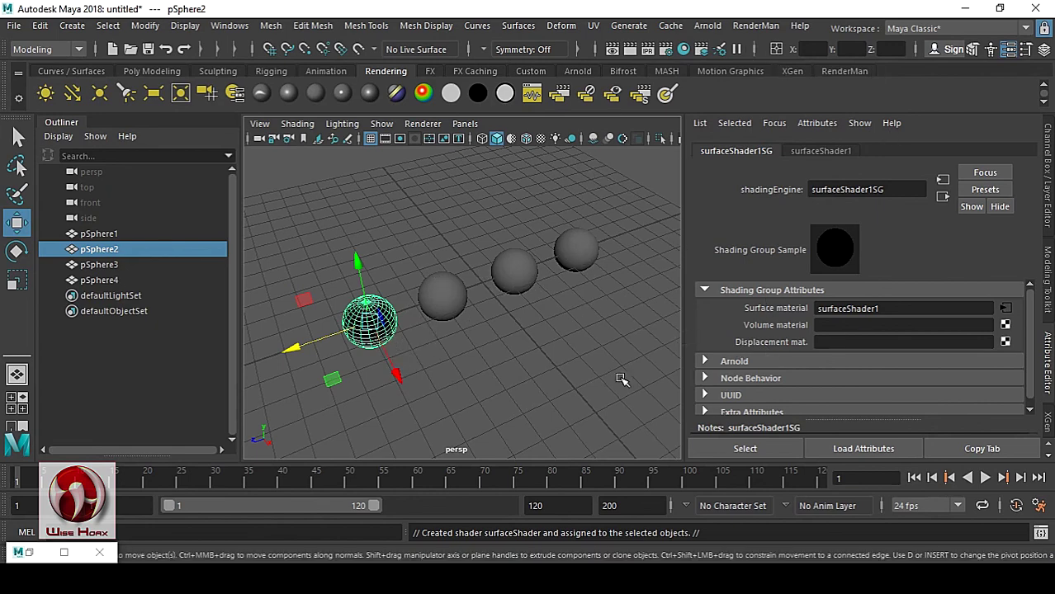
{"action": "left_click", "coordinate": [570, 355]}
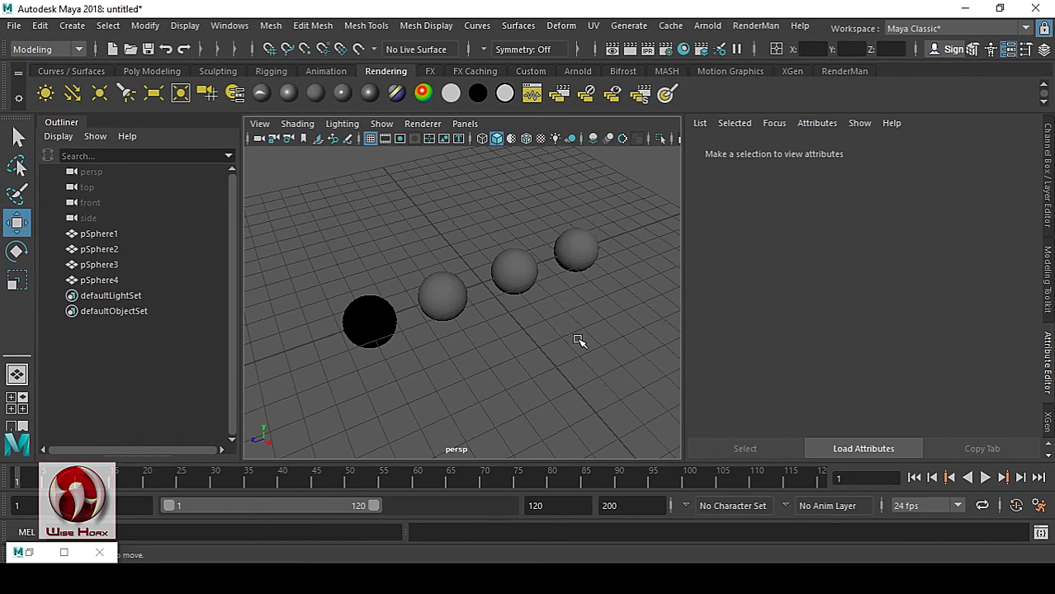
Reassign the existing PxrSurface1 material to pSphere2
{"action": "left_click", "coordinate": [370, 325]}
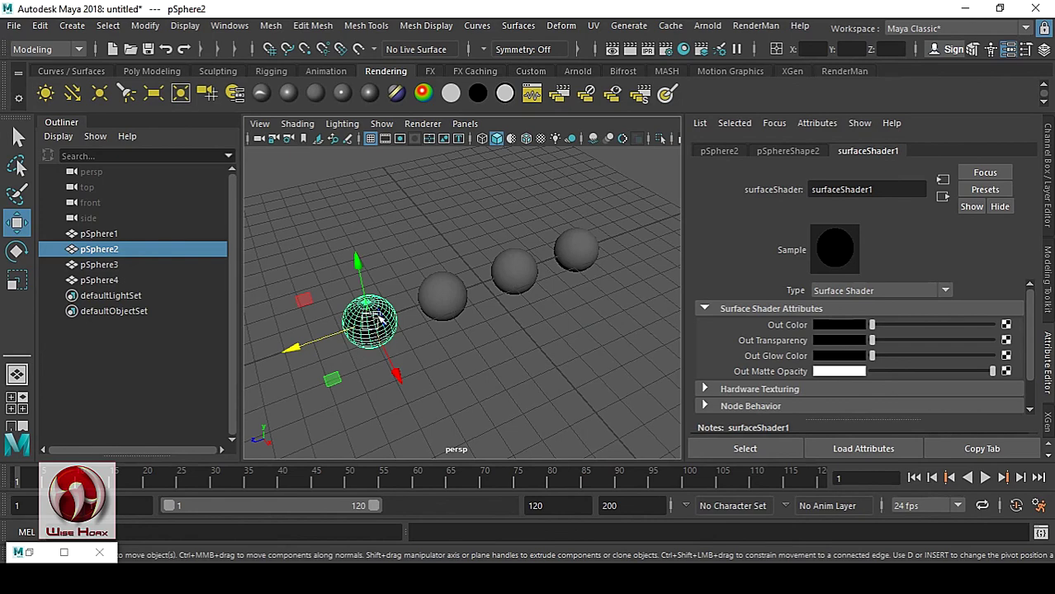
{"action": "right_click", "coordinate": [378, 326]}
{"action": "mouse_move", "coordinate": [363, 559]}
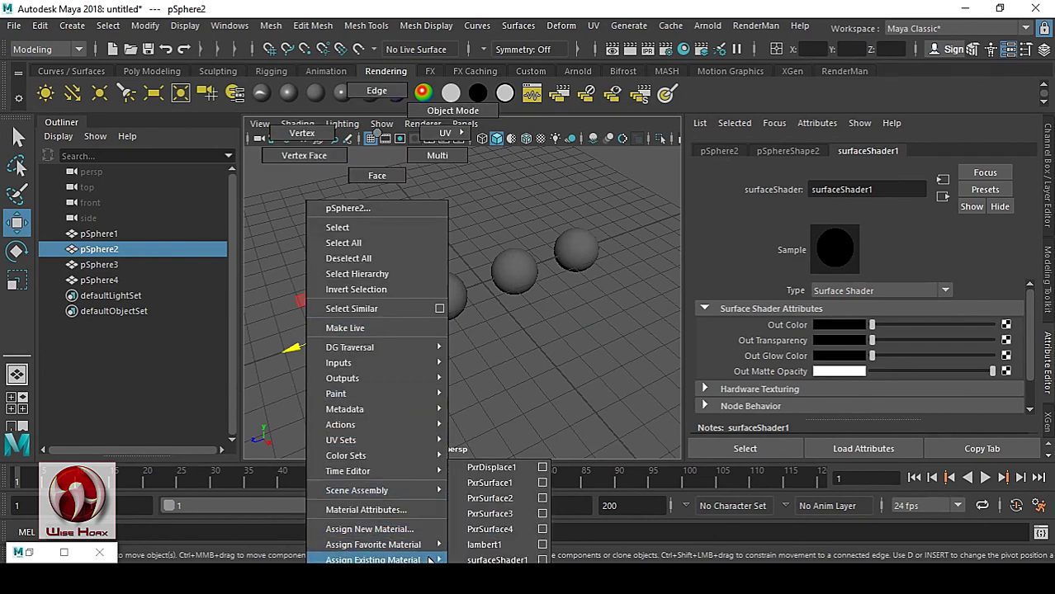
{"action": "left_click", "coordinate": [528, 483]}
{"action": "left_click", "coordinate": [520, 347]}
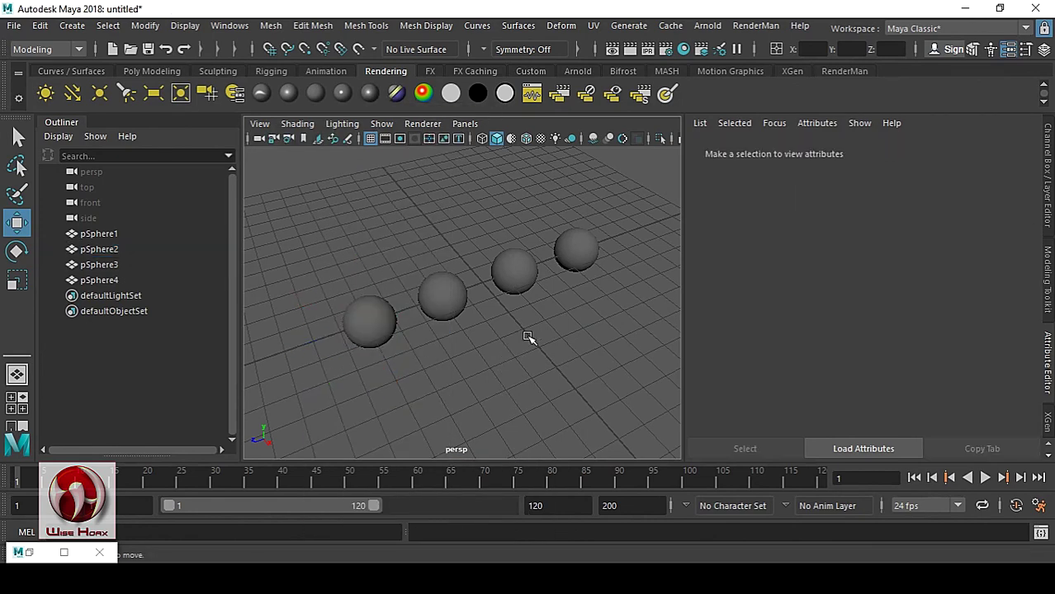
Re-render the perspective view, check untitled_MatteID0.exr, then close RenderMan it with Discard
{"action": "left_click", "coordinate": [756, 26]}
{"action": "left_click", "coordinate": [772, 48]}
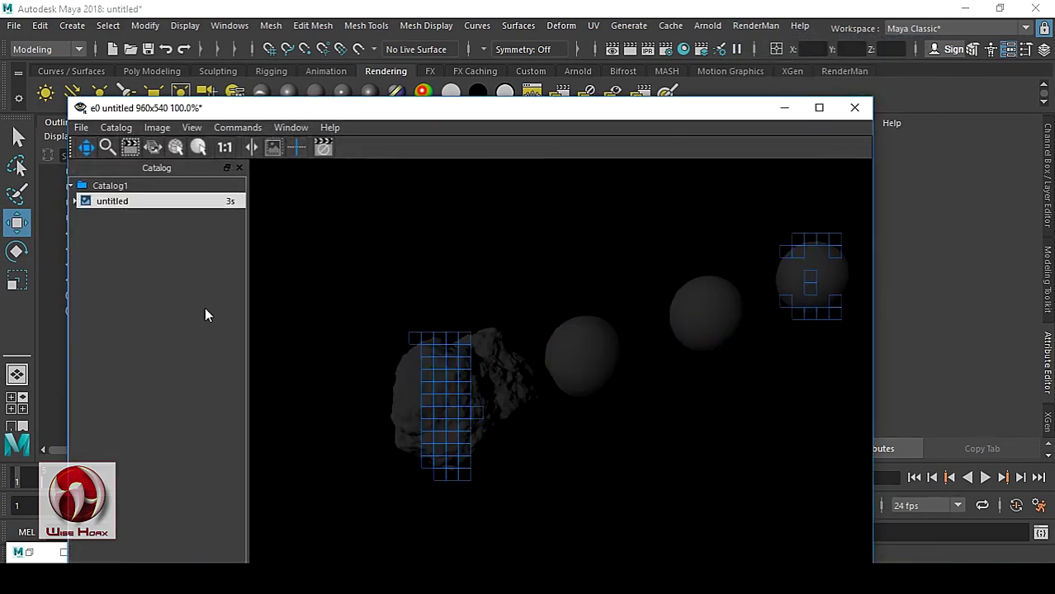
{"action": "left_click", "coordinate": [75, 202]}
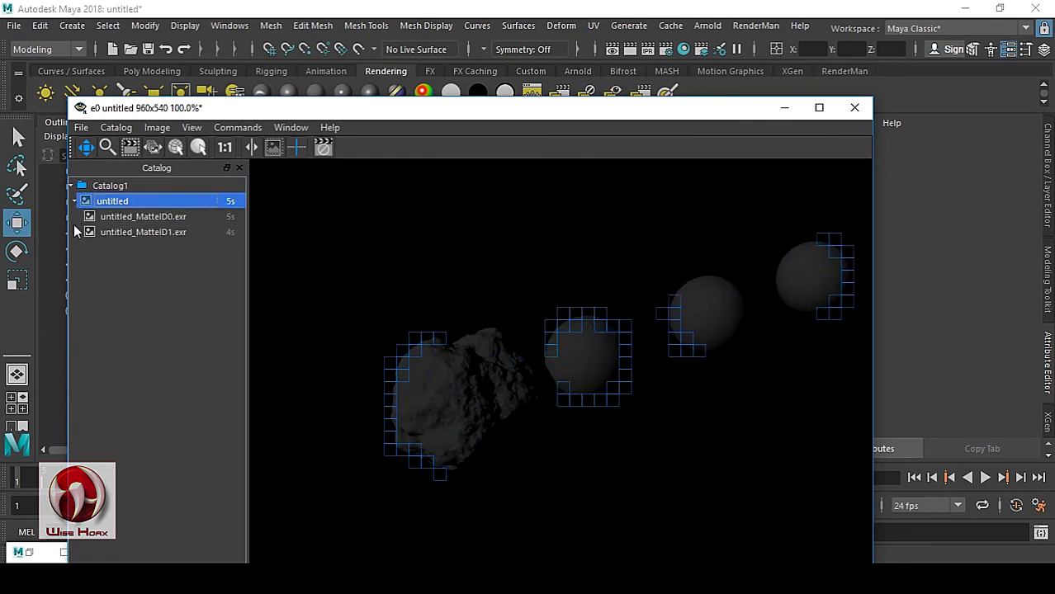
{"action": "left_click", "coordinate": [141, 217]}
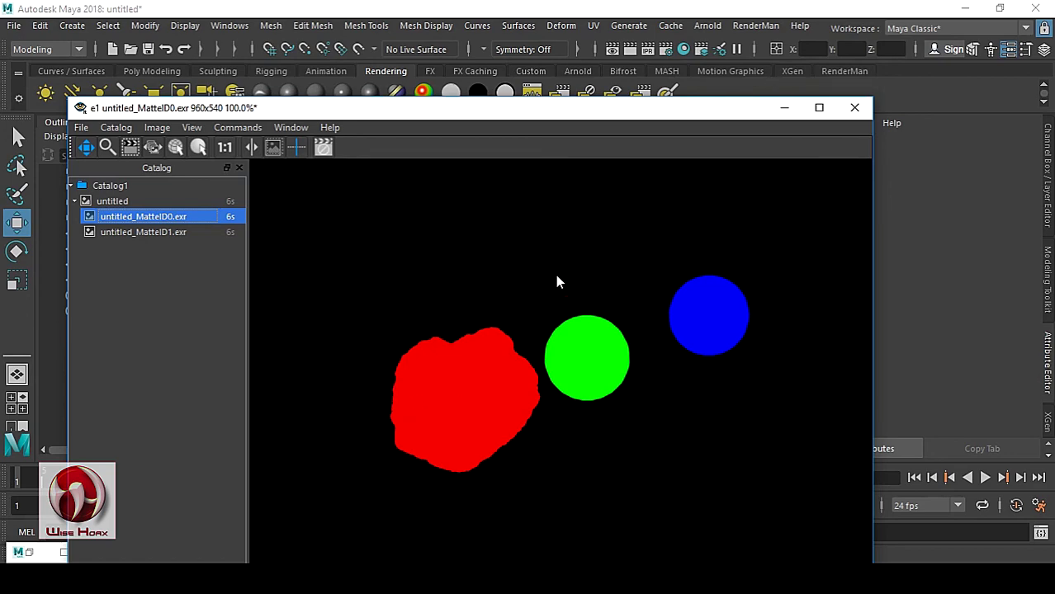
{"action": "left_click", "coordinate": [855, 108]}
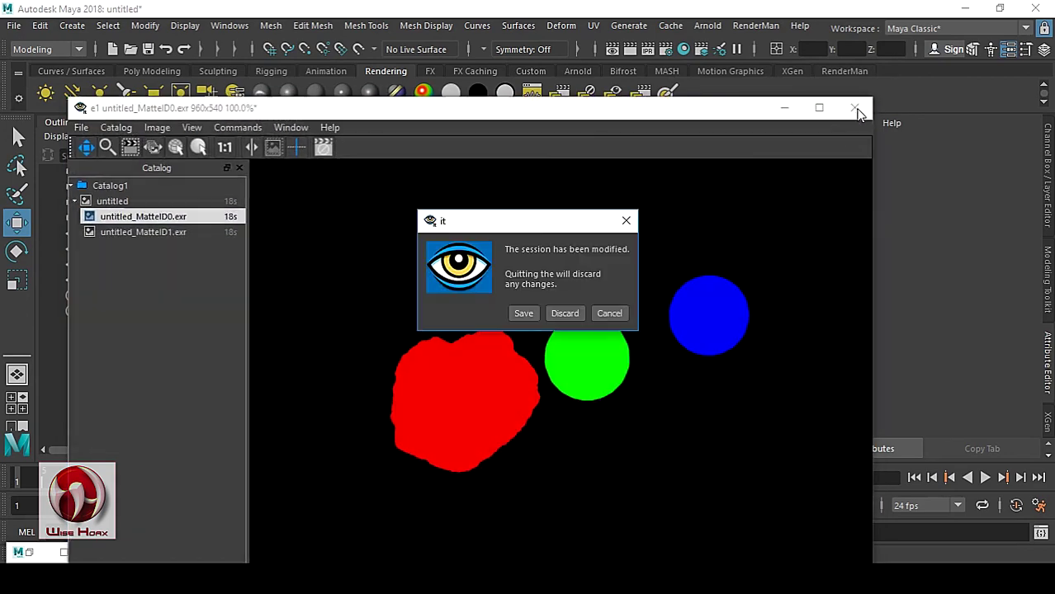
{"action": "left_click", "coordinate": [566, 313]}
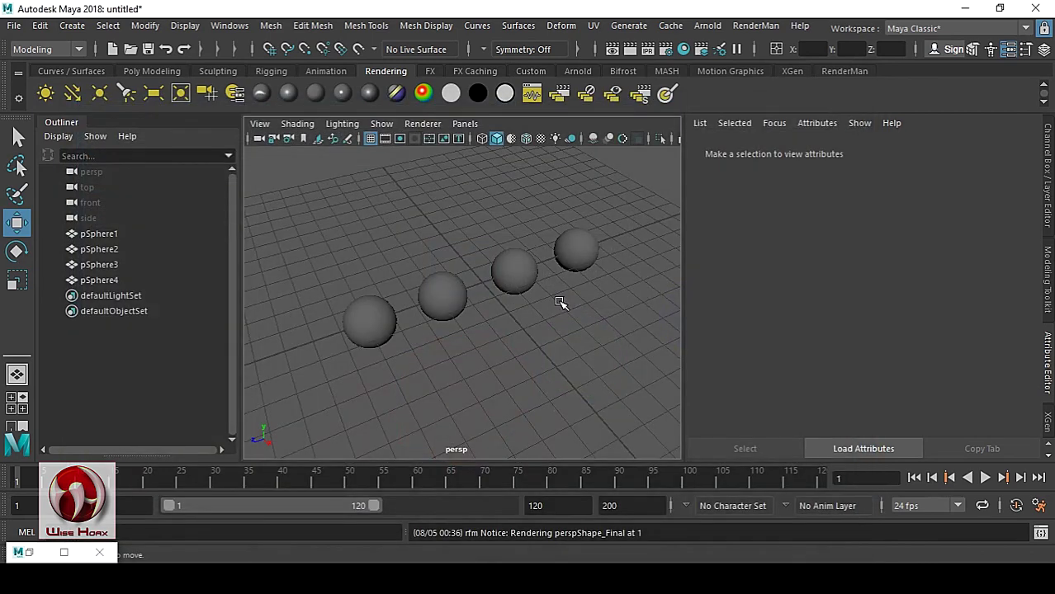